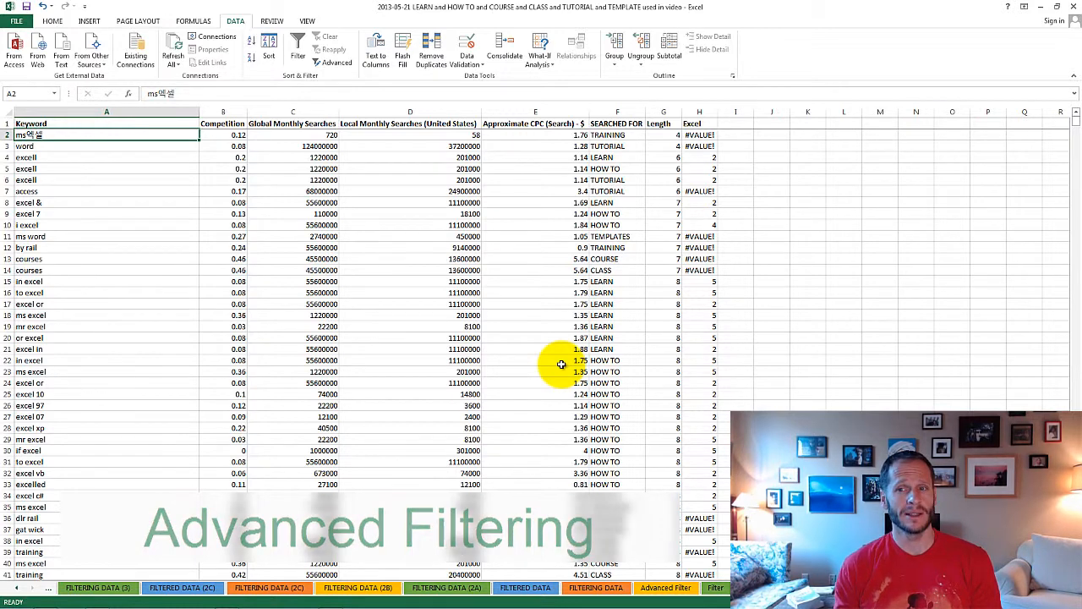
# Calculate 5268/60 with a formula in cell L5.
pyautogui.click(839, 169)
pyautogui.write('=')
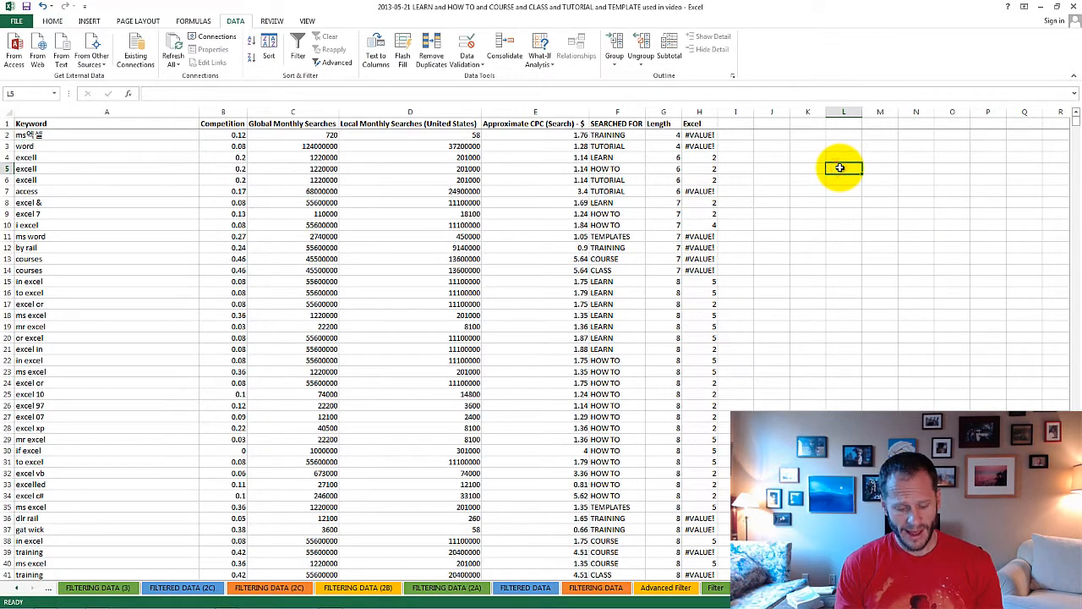
pyautogui.write('5268/60')
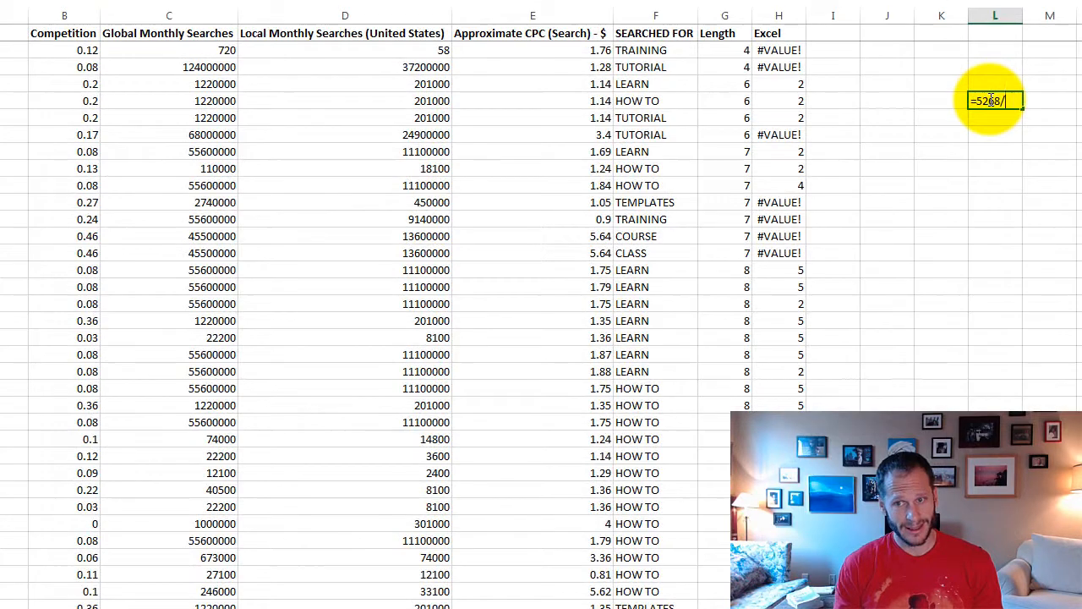
pyautogui.press('Return')
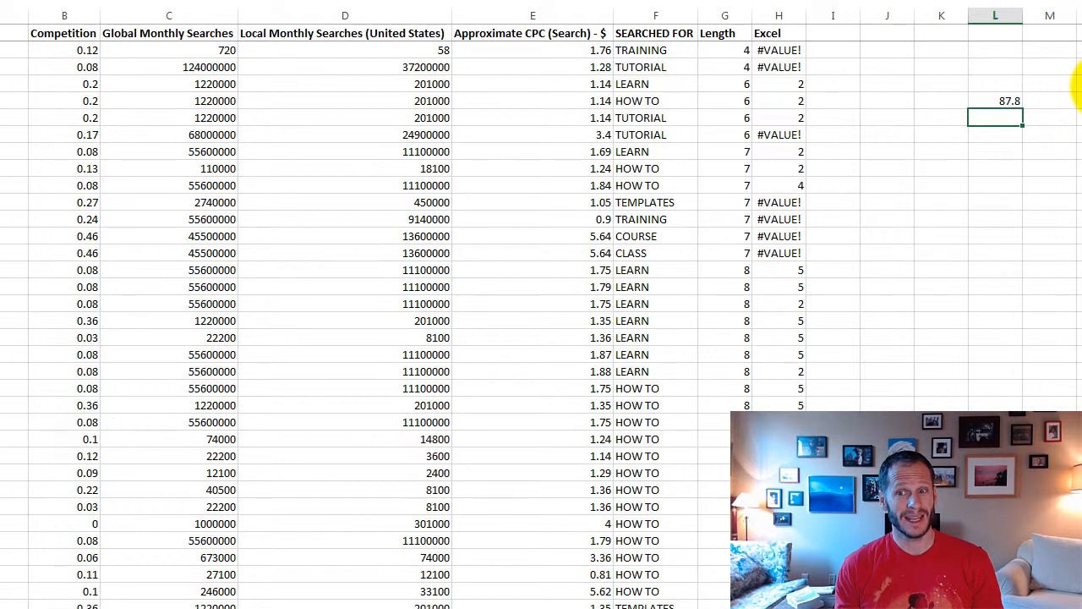
# Change the divisor in the L5 formula to 15, and clear the cell after viewing the result.
pyautogui.click(997, 102)
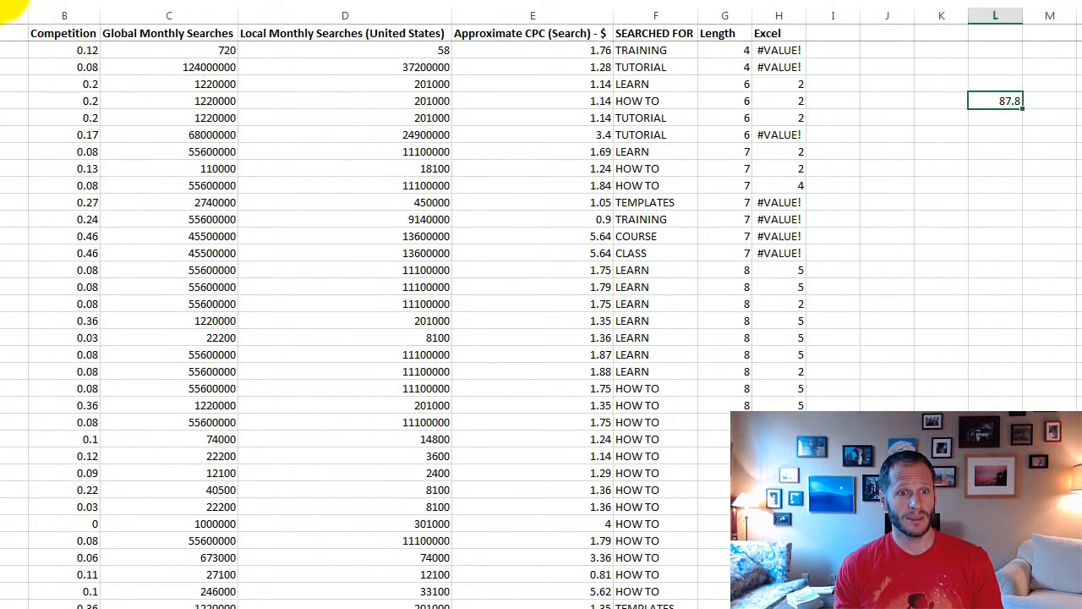
pyautogui.press('F2')
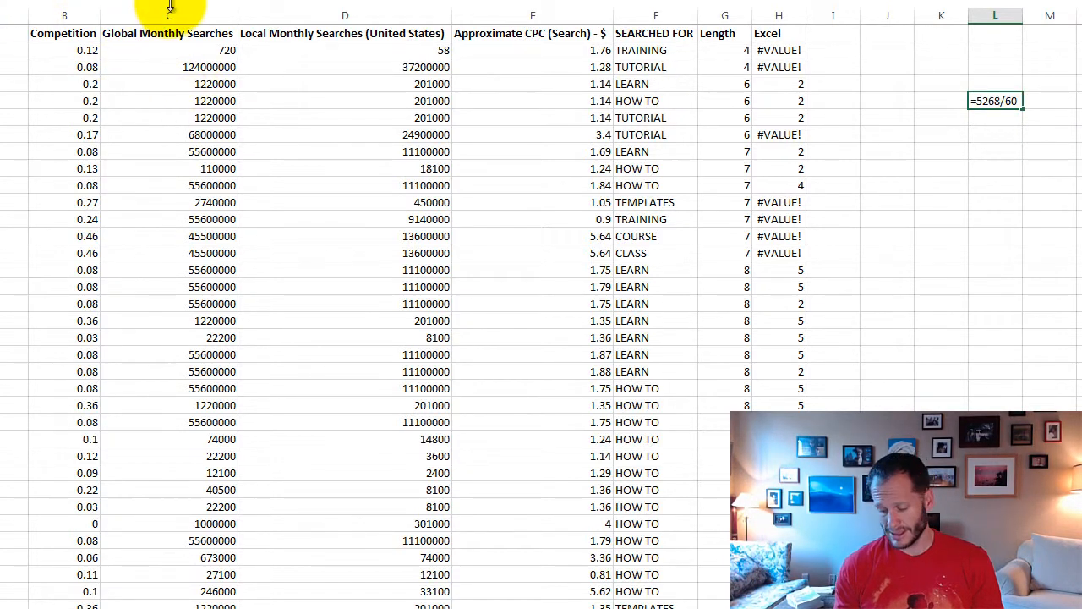
pyautogui.write('15')
pyautogui.press('Return')
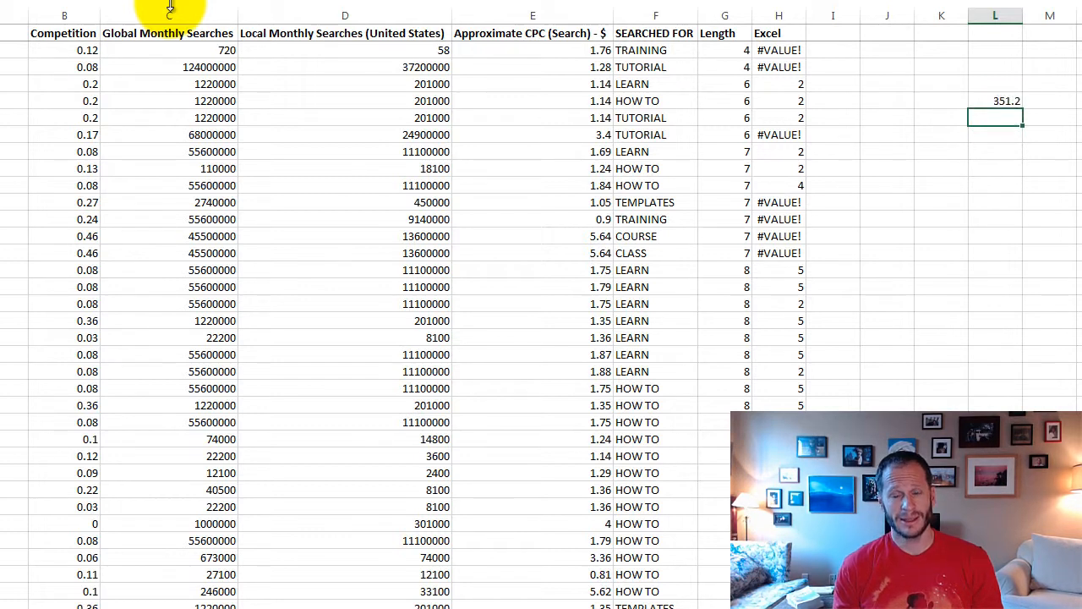
pyautogui.press('Up')
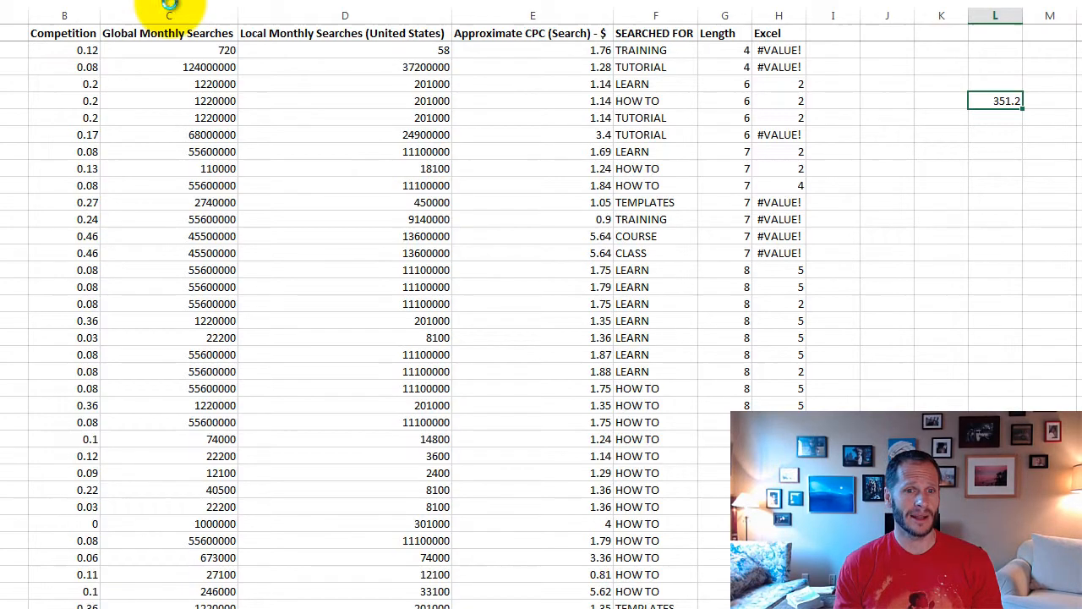
pyautogui.press('Delete')
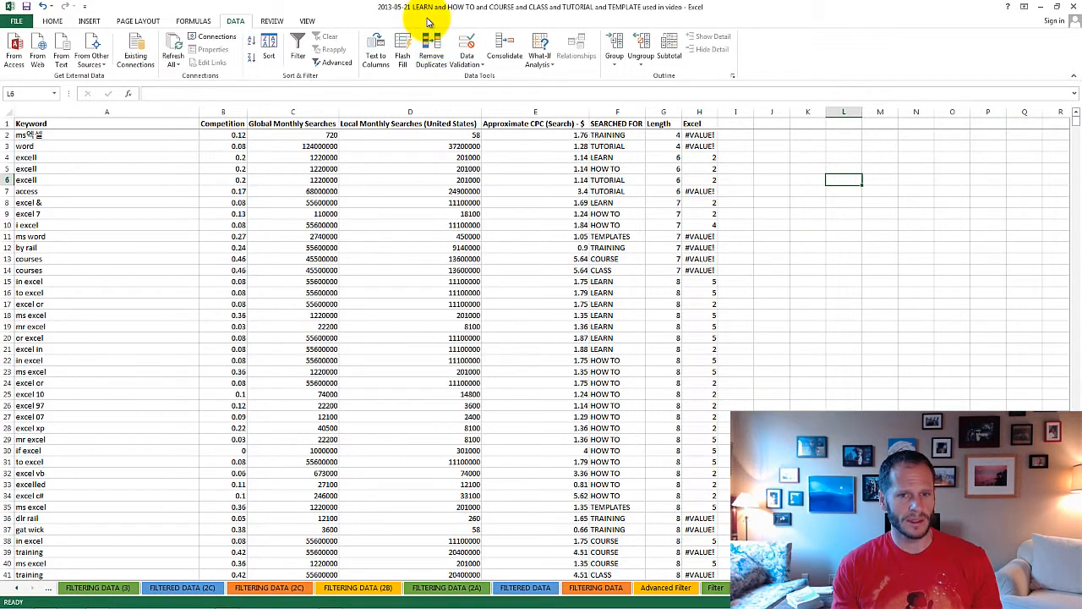
# Switch to the Google AdWords Keyword Tool in the browser and review the list of Excel search phrases.
pyautogui.hotkey('alt', 'Tab')
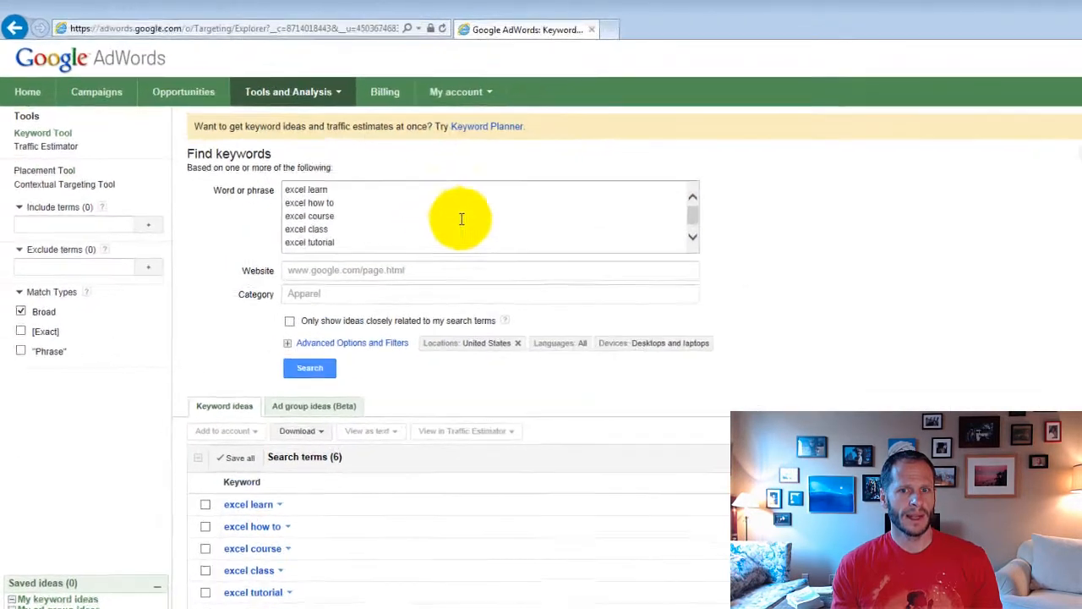
pyautogui.click(332, 219)
pyautogui.moveTo(358, 219); pyautogui.dragTo(422, 283)
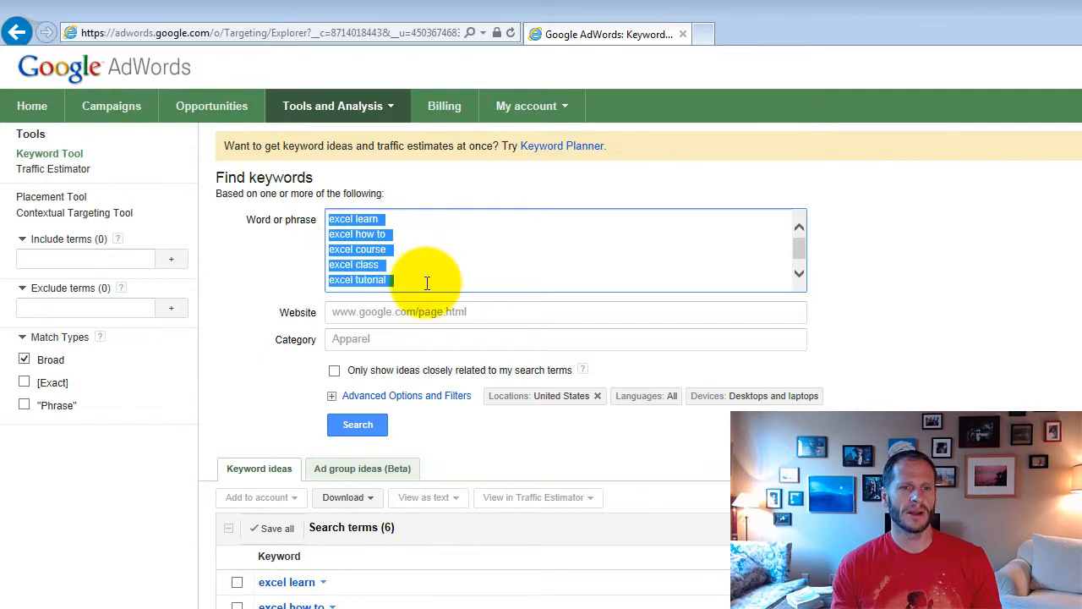
pyautogui.click(426, 266)
pyautogui.moveTo(397, 221); pyautogui.dragTo(316, 224)
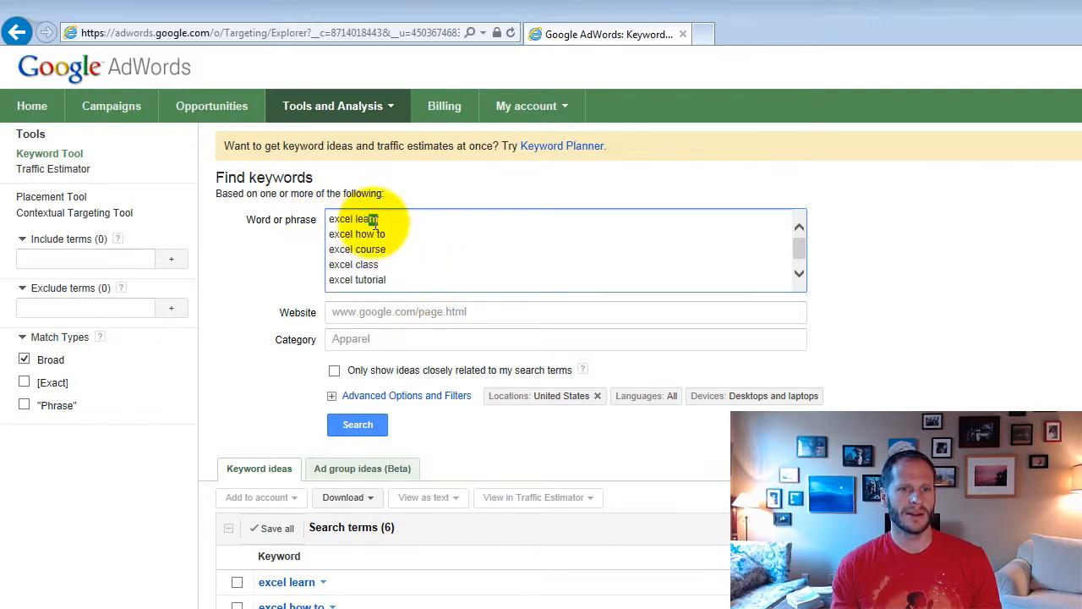
pyautogui.moveTo(396, 231)
pyautogui.mouseDown()
pyautogui.moveTo(328, 234)
pyautogui.moveTo(390, 249)
pyautogui.mouseUp()
pyautogui.moveTo(434, 278); pyautogui.dragTo(315, 247)
pyautogui.click(438, 268)
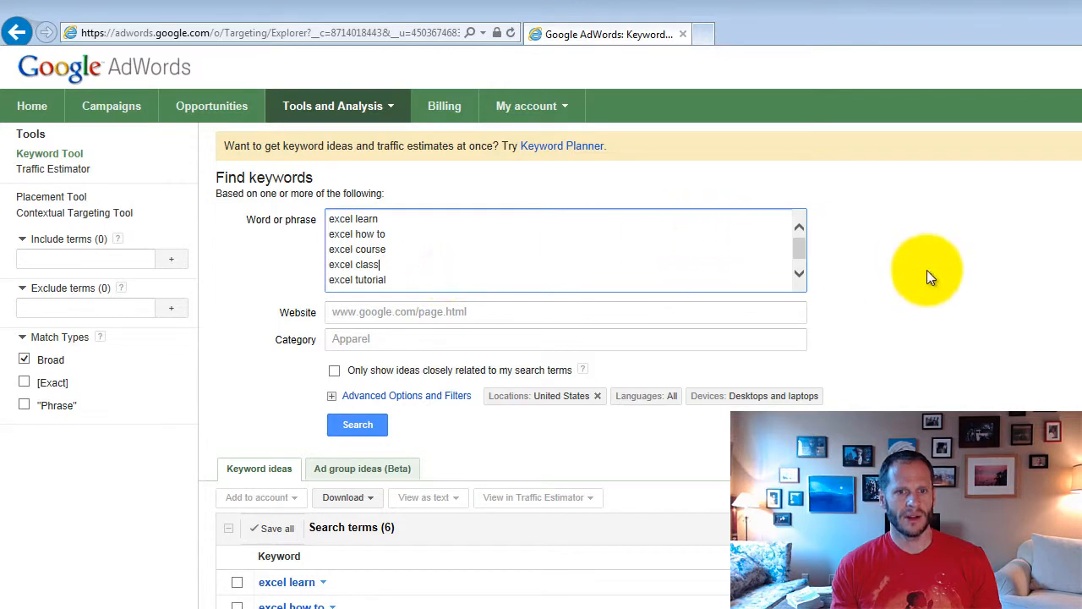
pyautogui.moveTo(802, 245)
pyautogui.mouseDown()
pyautogui.moveTo(798, 263)
pyautogui.moveTo(801, 237)
pyautogui.mouseUp()
# Switch back to the Excel workbook and compare the SEARCHED FOR terms with their keywords in the first rows.
pyautogui.hotkey('alt', 'Tab')
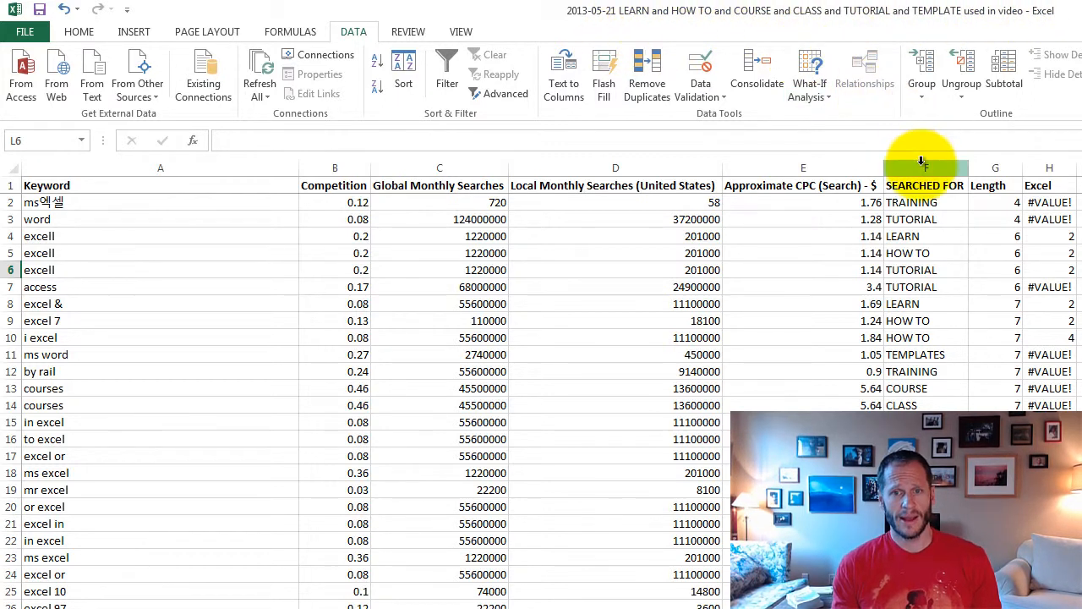
pyautogui.click(927, 202)
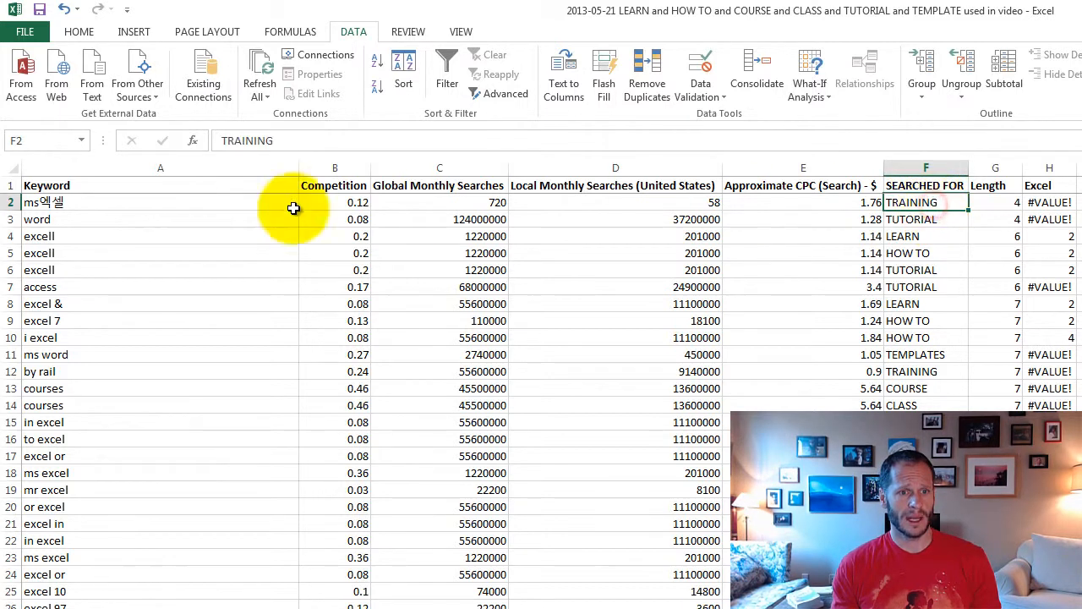
pyautogui.click(175, 202)
pyautogui.click(912, 203)
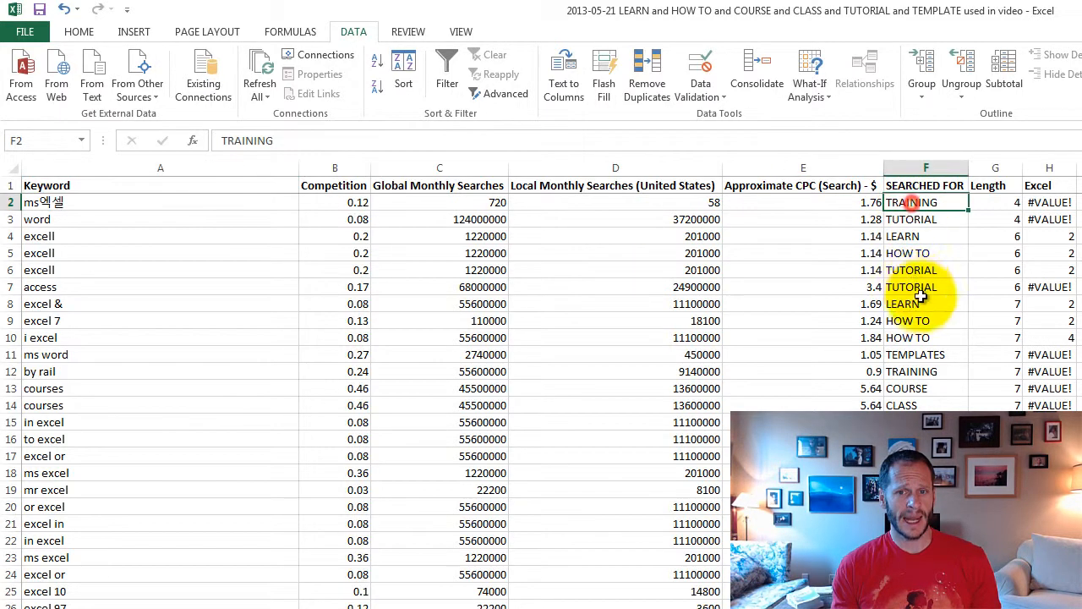
pyautogui.click(918, 288)
pyautogui.click(913, 203)
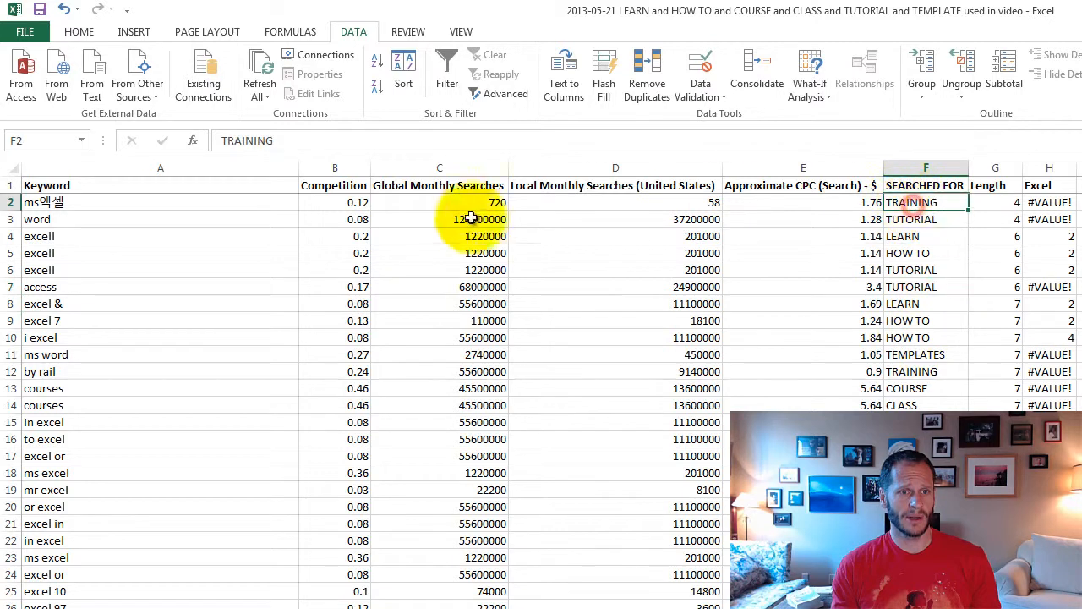
pyautogui.click(229, 205)
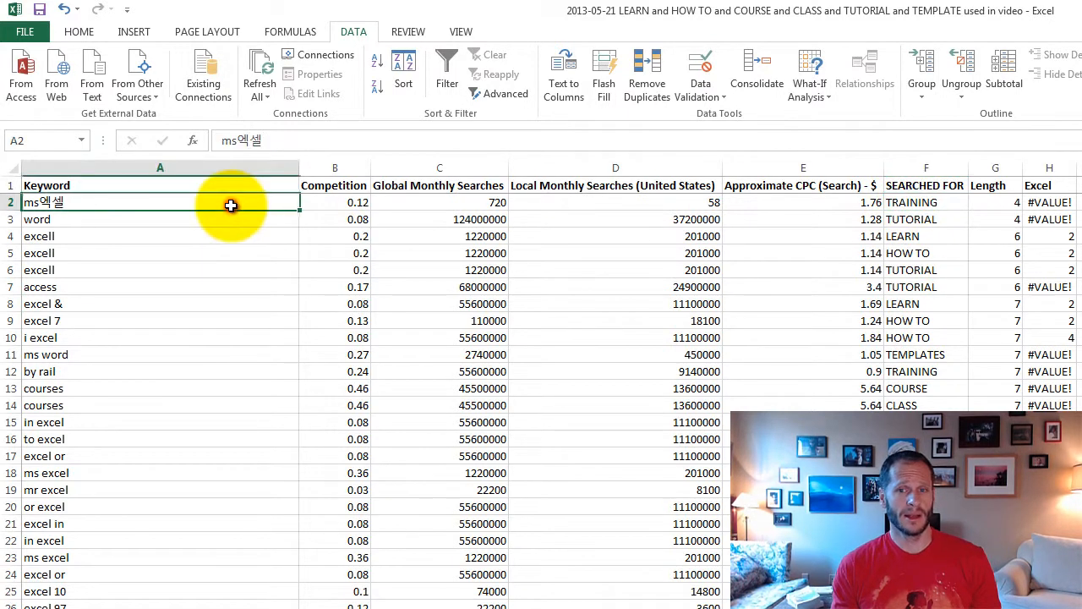
pyautogui.click(919, 203)
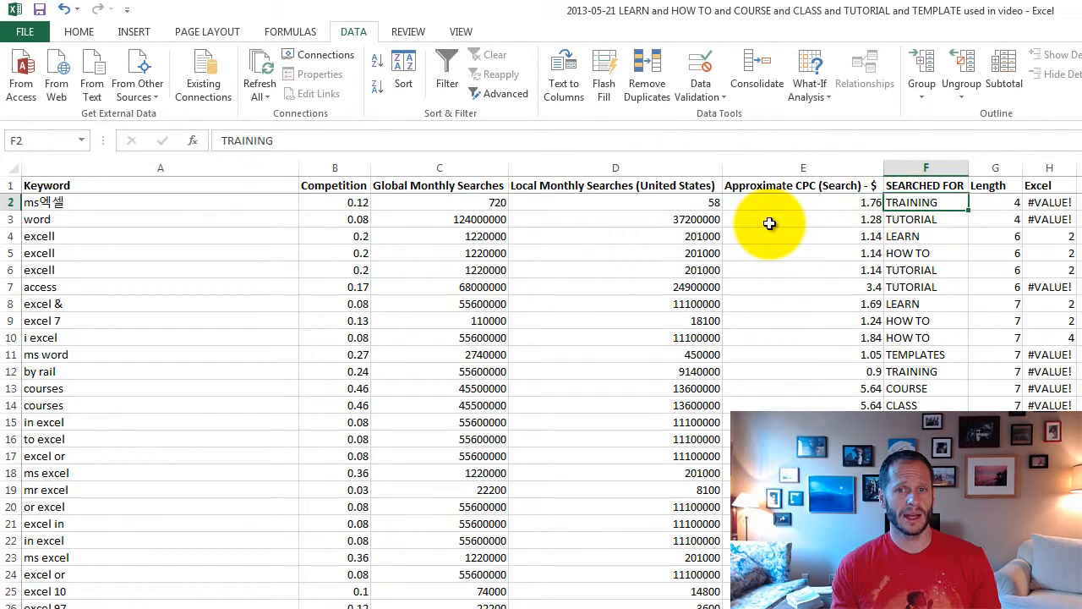
pyautogui.click(925, 220)
pyautogui.click(197, 226)
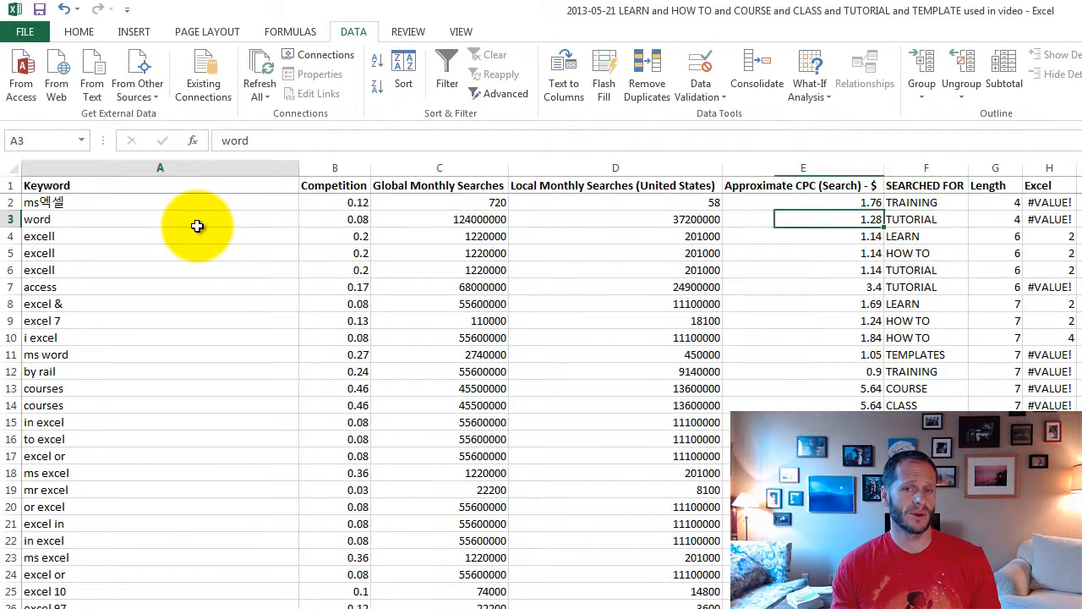
# Return to the AdWords Keyword Tool and look through the keyword ideas for the combined search phrases.
pyautogui.hotkey('alt', 'Tab')
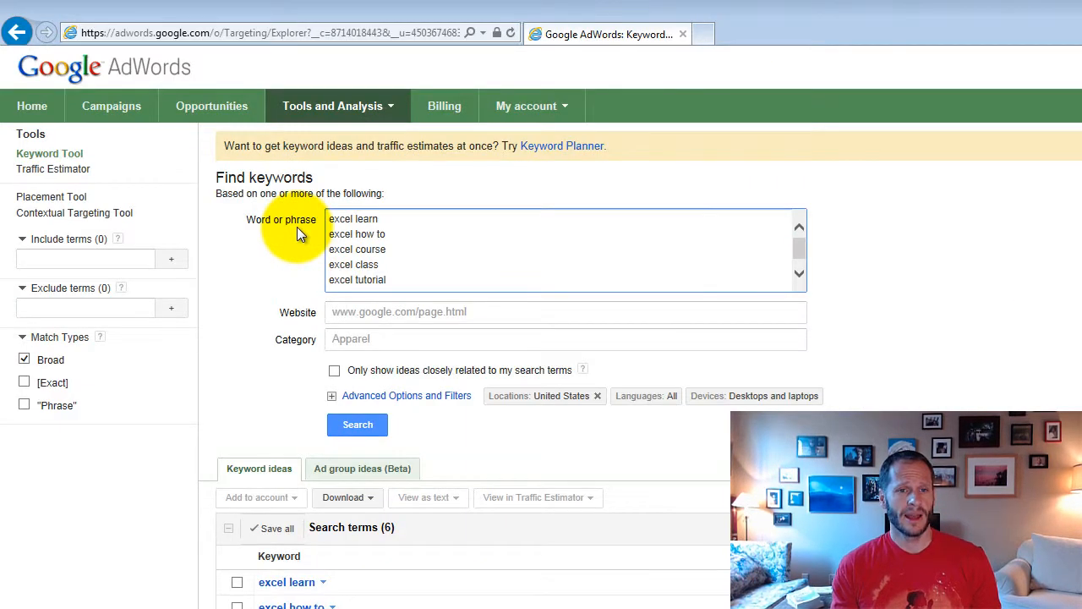
pyautogui.click(404, 265)
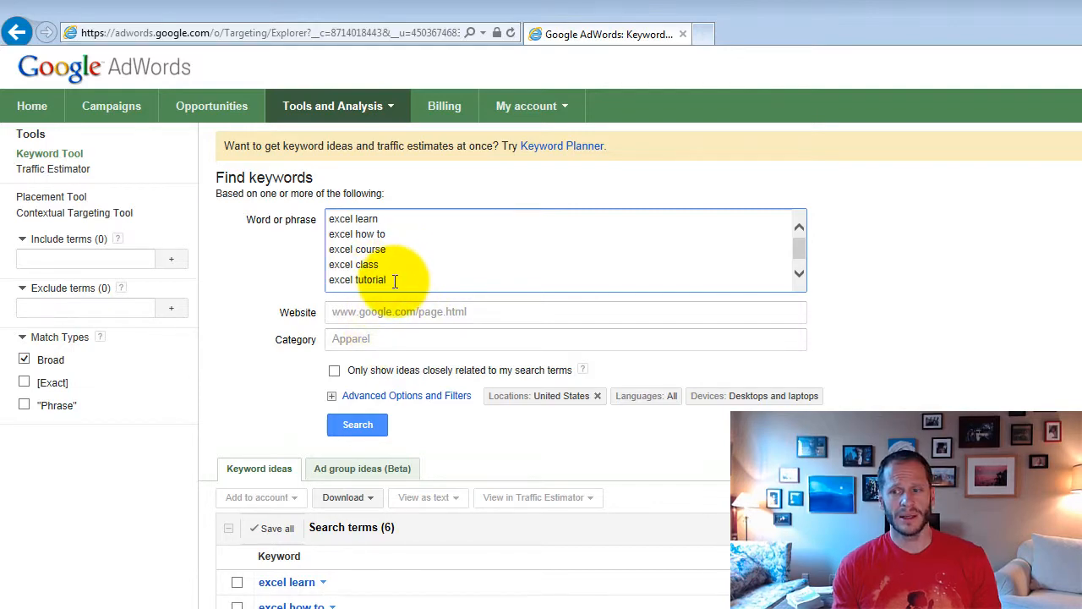
pyautogui.scroll(-10, 405, 282)
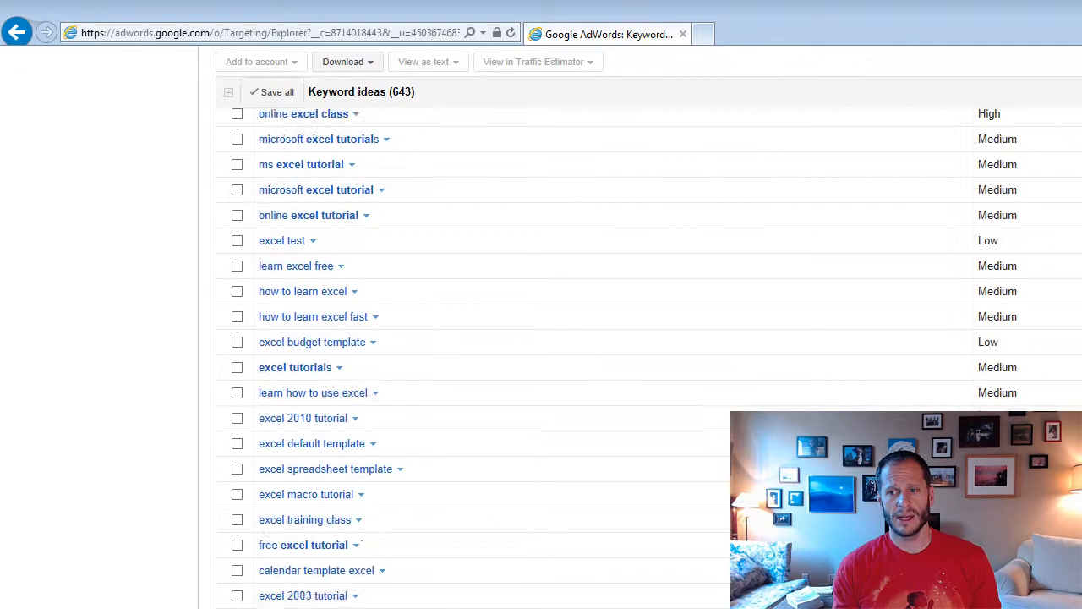
pyautogui.scroll(-5, 1014, 515)
pyautogui.scroll(13, 1014, 515)
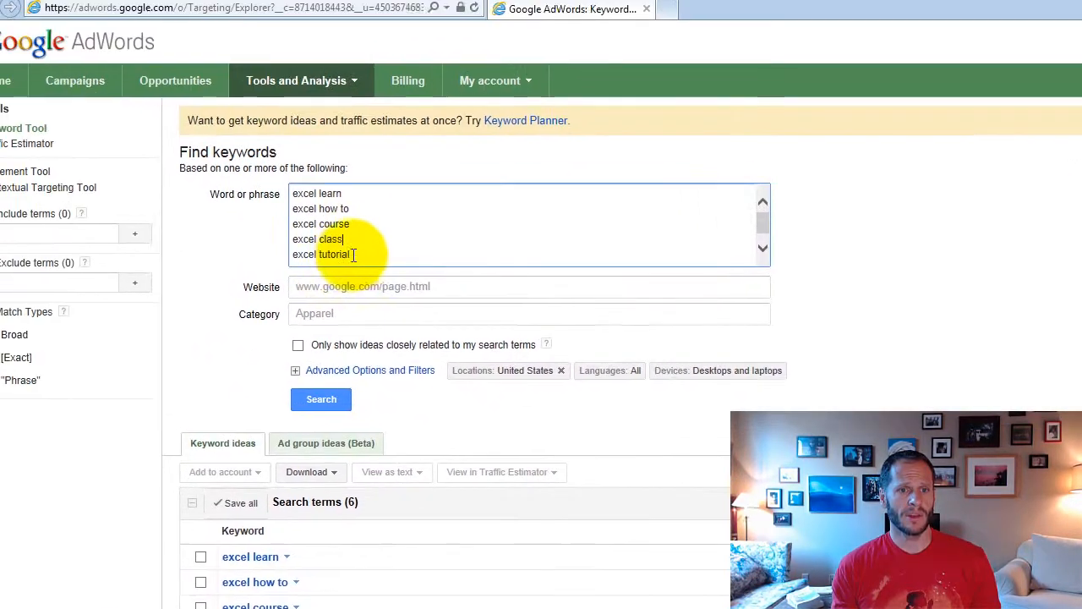
# Remove every phrase except "excel learn" and search for keyword ideas.
pyautogui.moveTo(400, 279); pyautogui.dragTo(303, 233)
pyautogui.press('Delete')
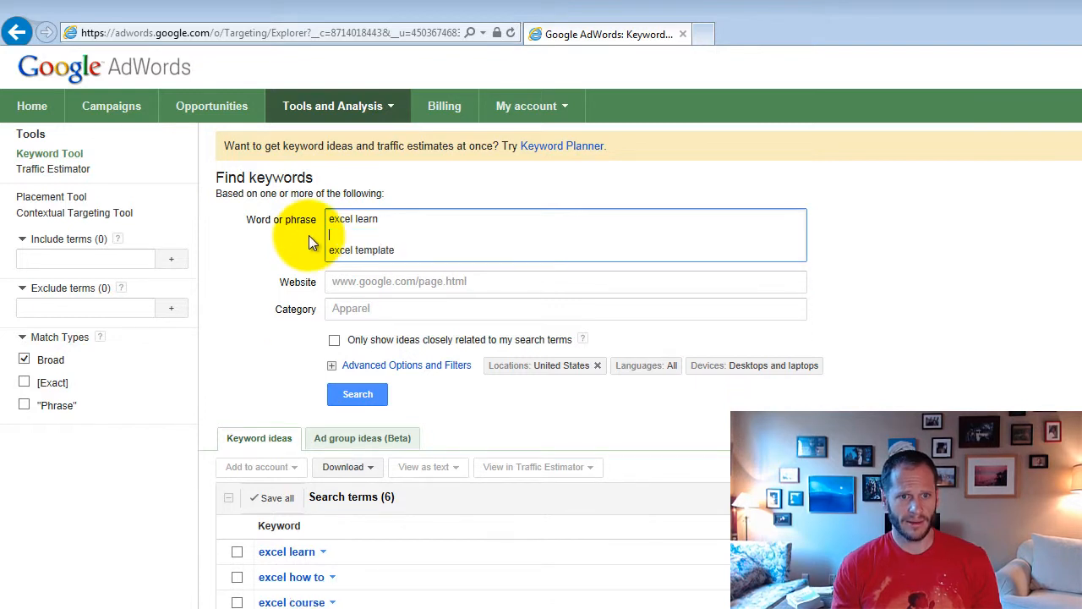
pyautogui.hotkey('ctrl', 'shift', 'End')
pyautogui.press('Delete')
pyautogui.press('BackSpace')
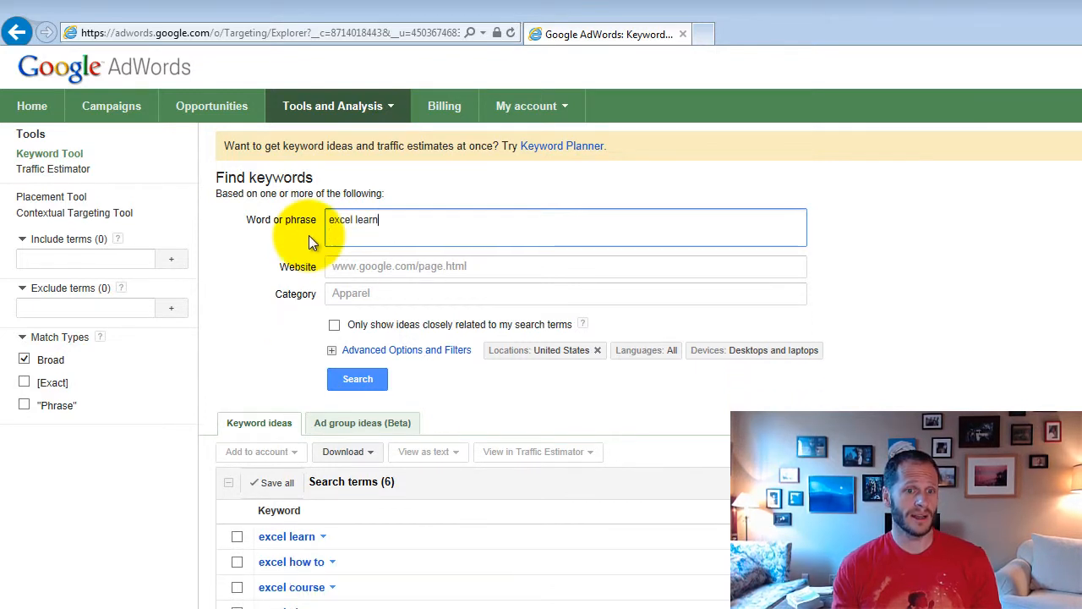
pyautogui.click(353, 378)
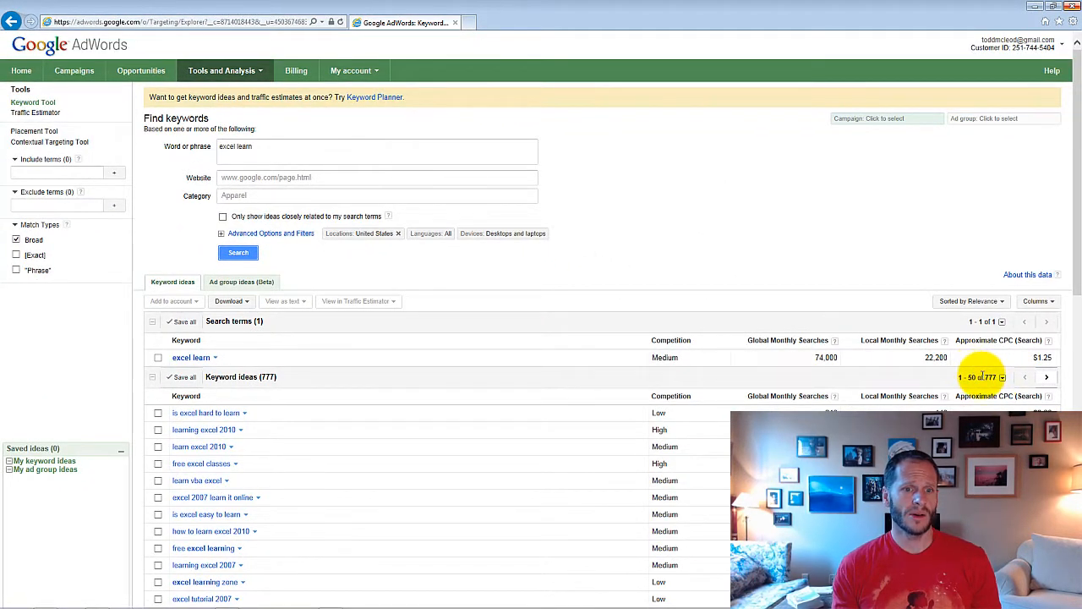
# Try to download all keyword ideas for "excel learn" in CSV for Excel format.
pyautogui.click(238, 284)
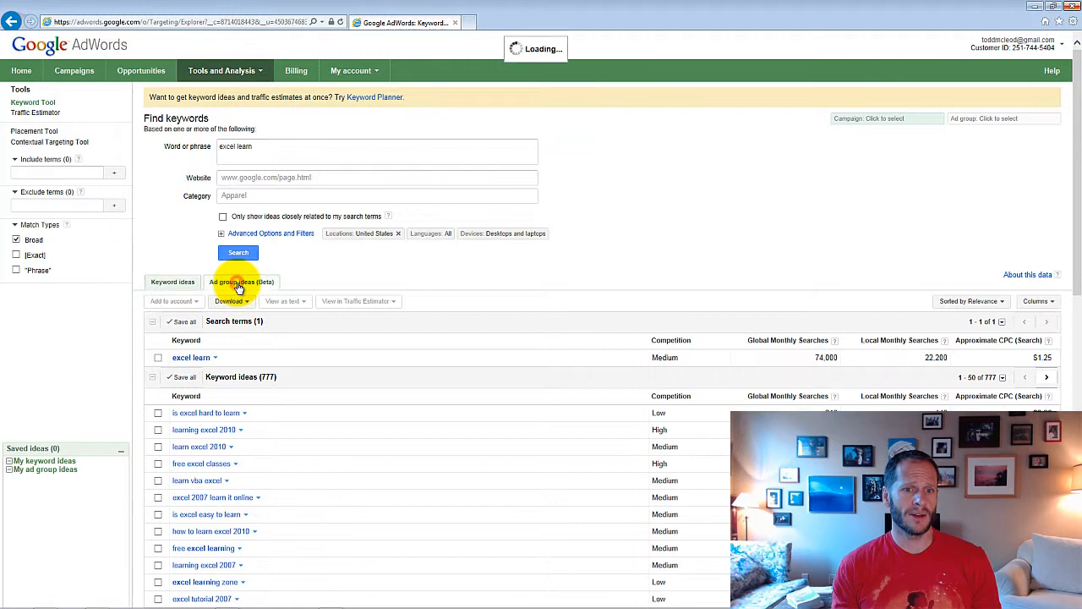
pyautogui.click(185, 284)
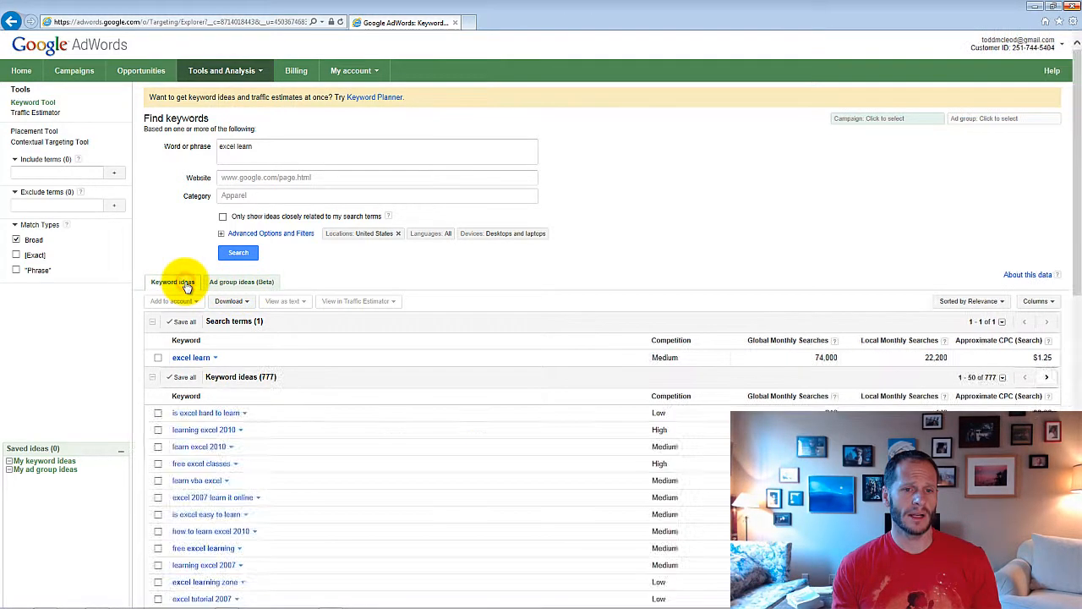
pyautogui.click(237, 301)
pyautogui.click(255, 320)
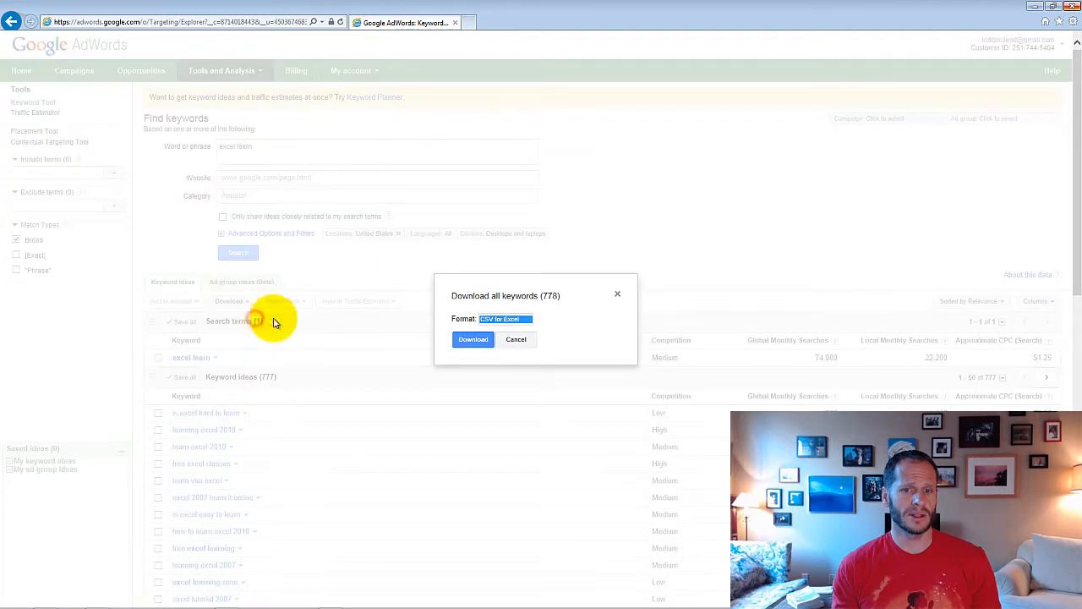
pyautogui.click(477, 339)
# Switch to the file explorer and open keyword_ideas_20130521_0708445 from the Downloads folder.
pyautogui.hotkey('alt', 'Tab')
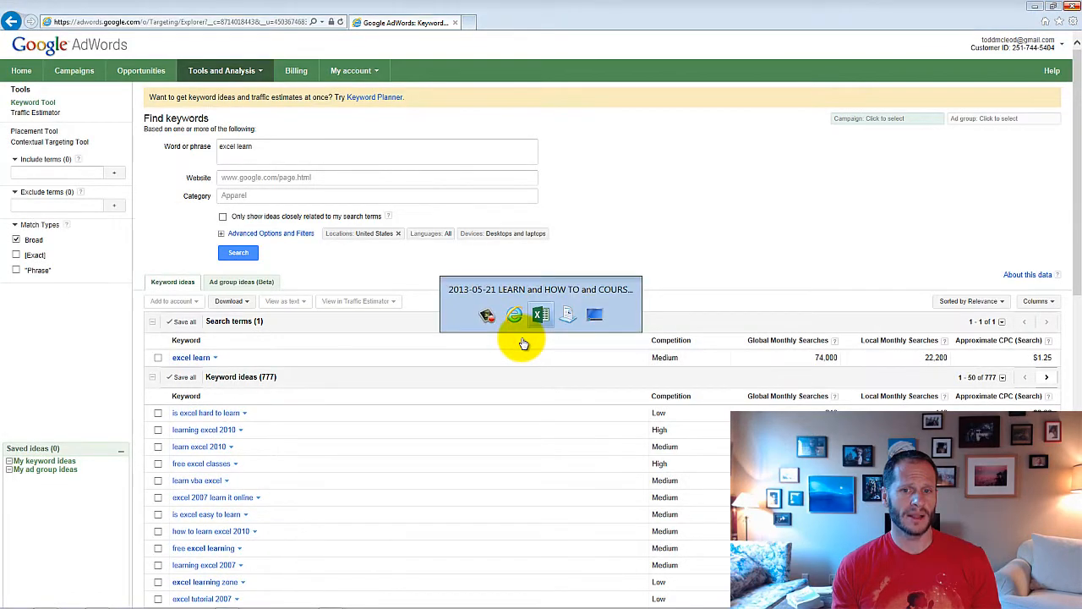
pyautogui.hotkey('alt', 'Tab')
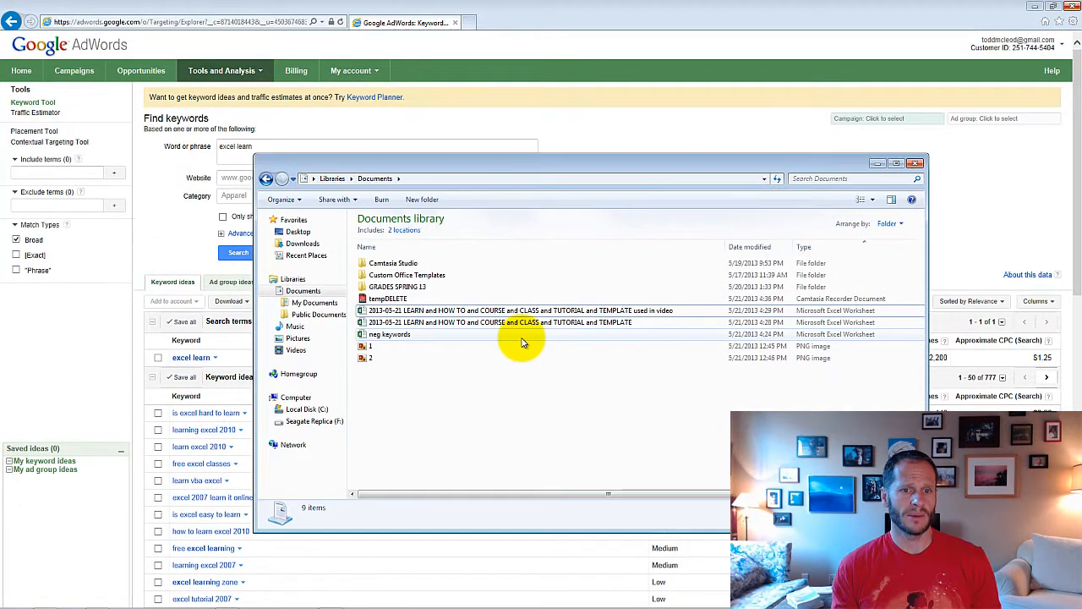
pyautogui.click(302, 243)
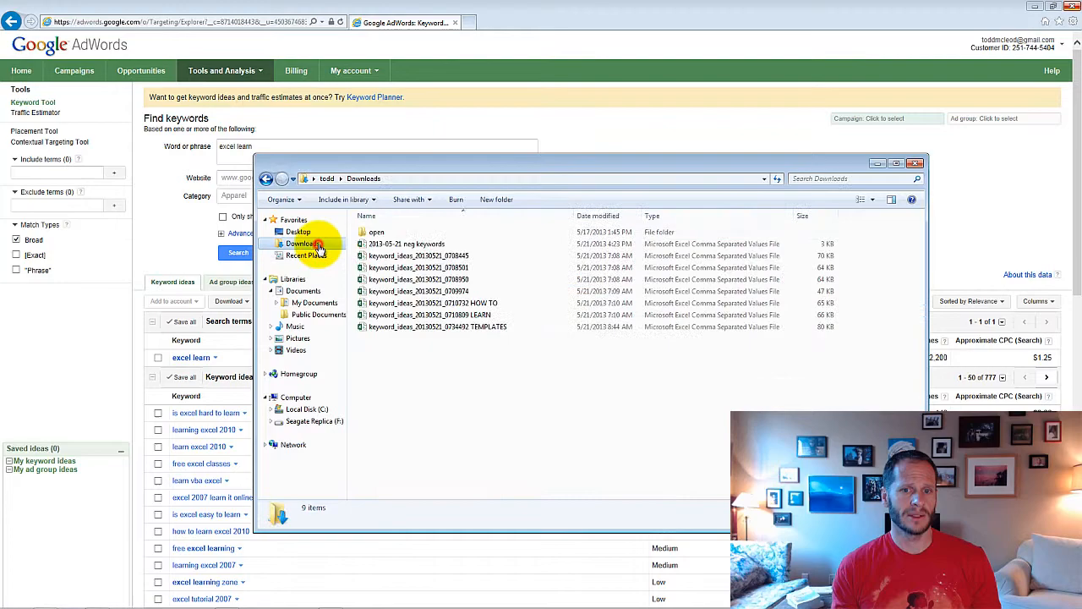
pyautogui.doubleClick(441, 256)
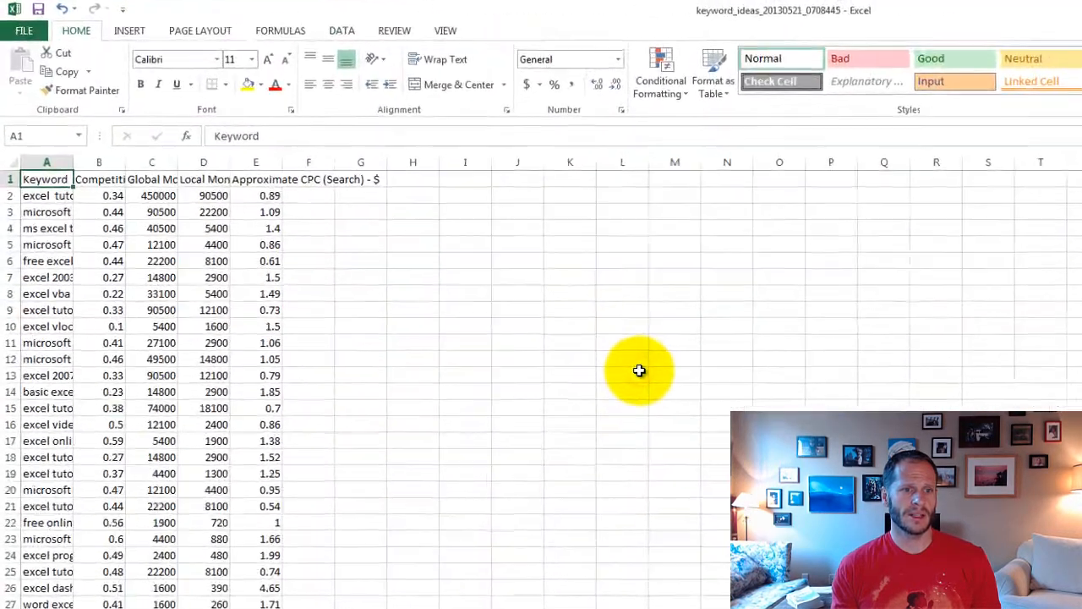
# Autofit the Keyword column's width to its contents and select the first keyword.
pyautogui.moveTo(74, 161); pyautogui.dragTo(74, 161)
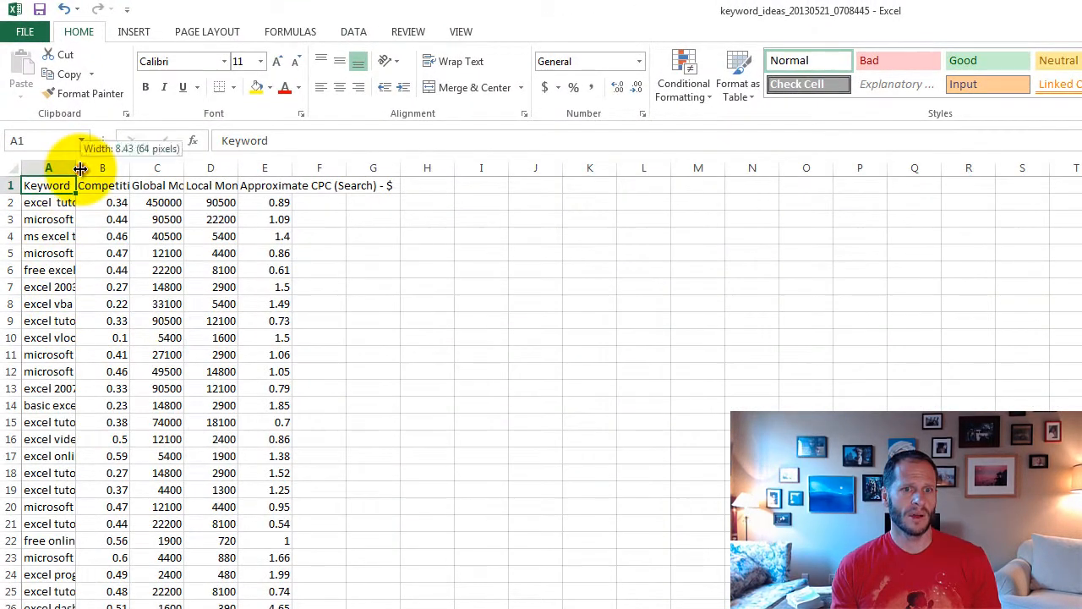
pyautogui.doubleClick(81, 168)
pyautogui.click(79, 236)
pyautogui.click(194, 210)
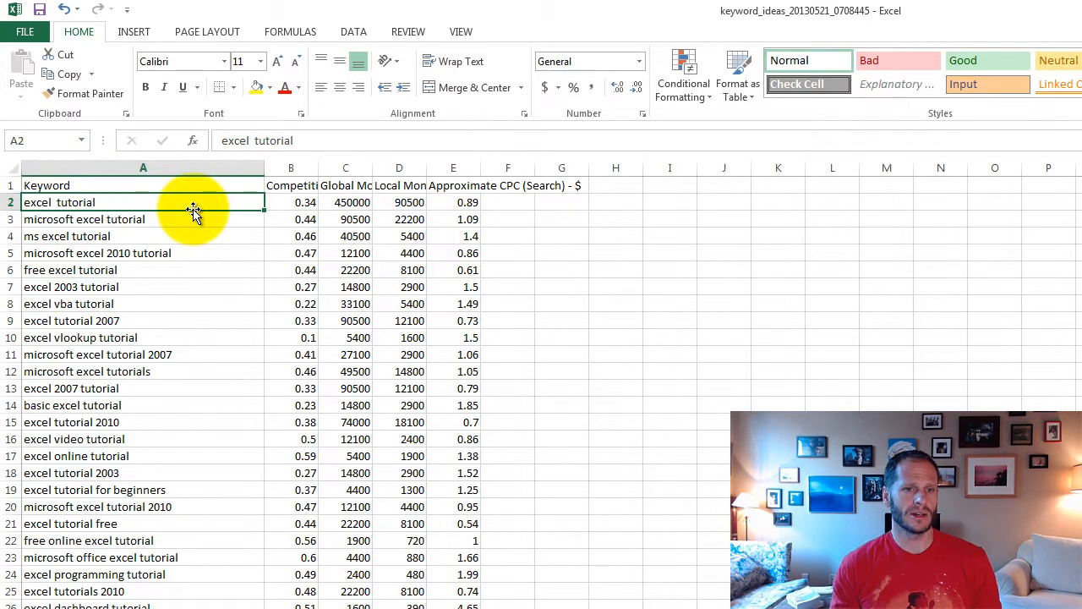
# Copy all the keywords below the Keyword header and paste them at A1 of the 2013-05-21 workbook's blank sheet.
pyautogui.hotkey('ctrl', 'shift', 'Down')
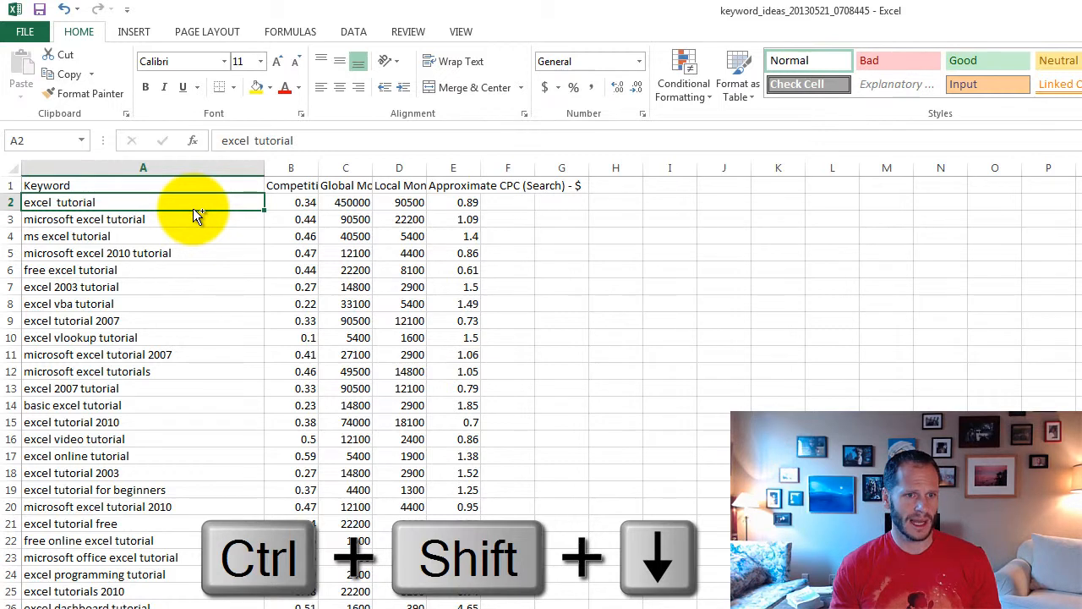
pyautogui.hotkey('ctrl', 'shift', 'Down')
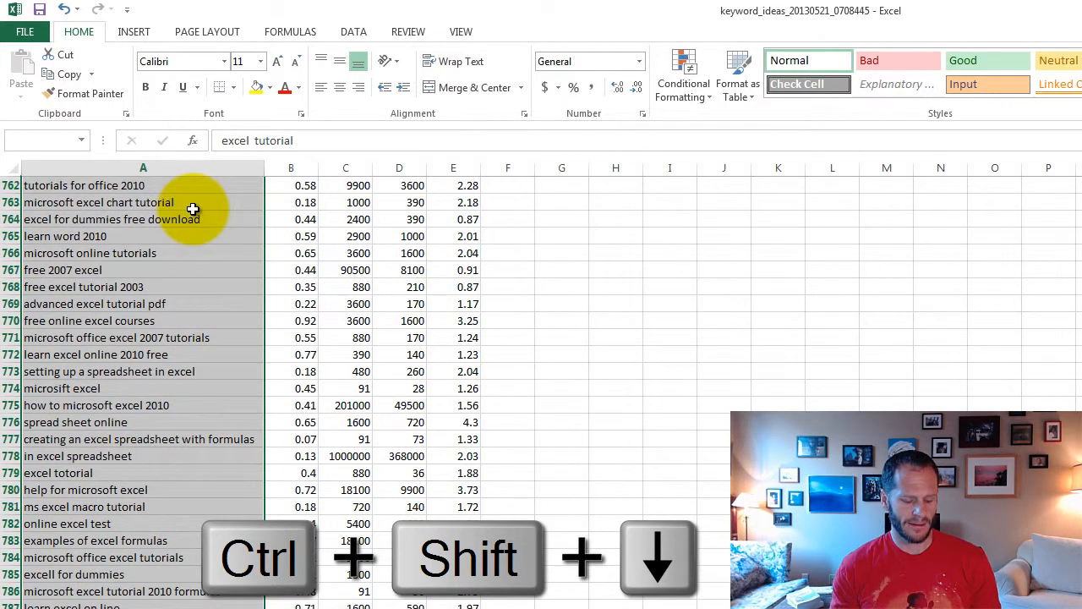
pyautogui.hotkey('ctrl', 'c')
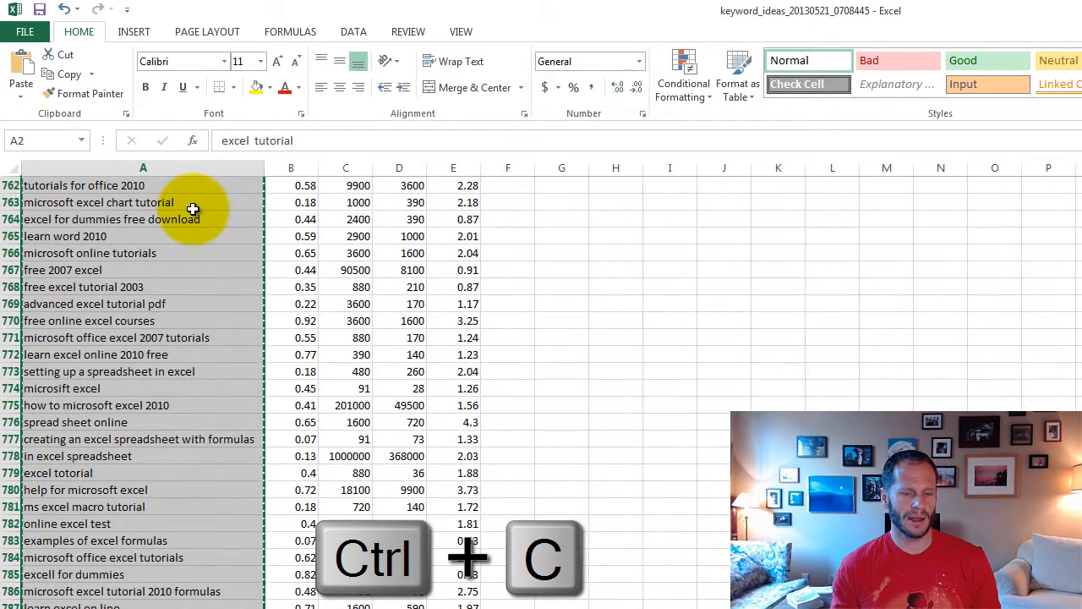
pyautogui.hotkey('alt', 'Tab')
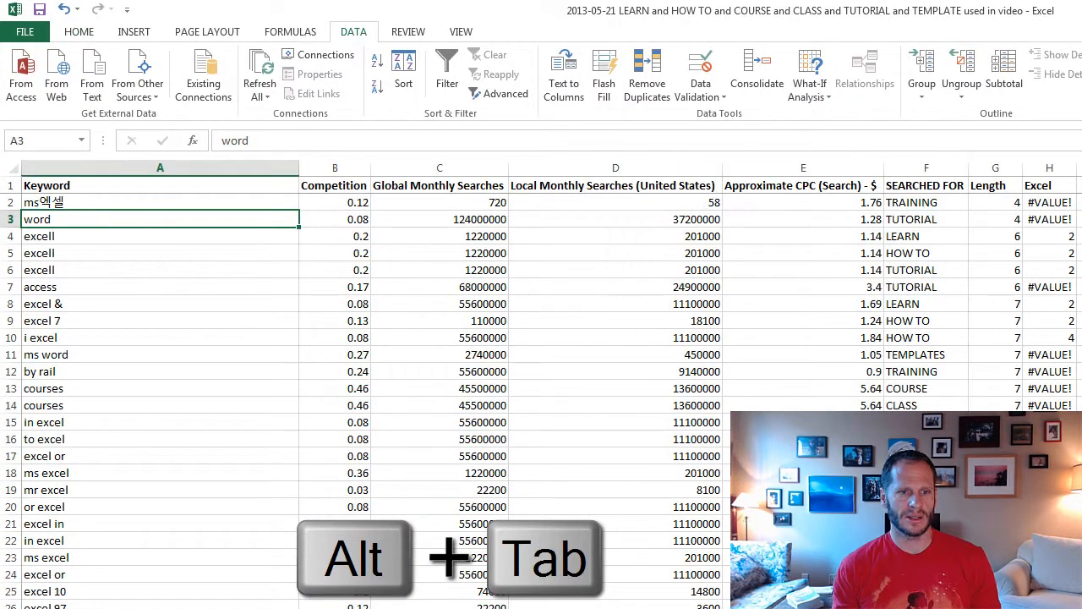
pyautogui.hotkey('alt', 'Tab')
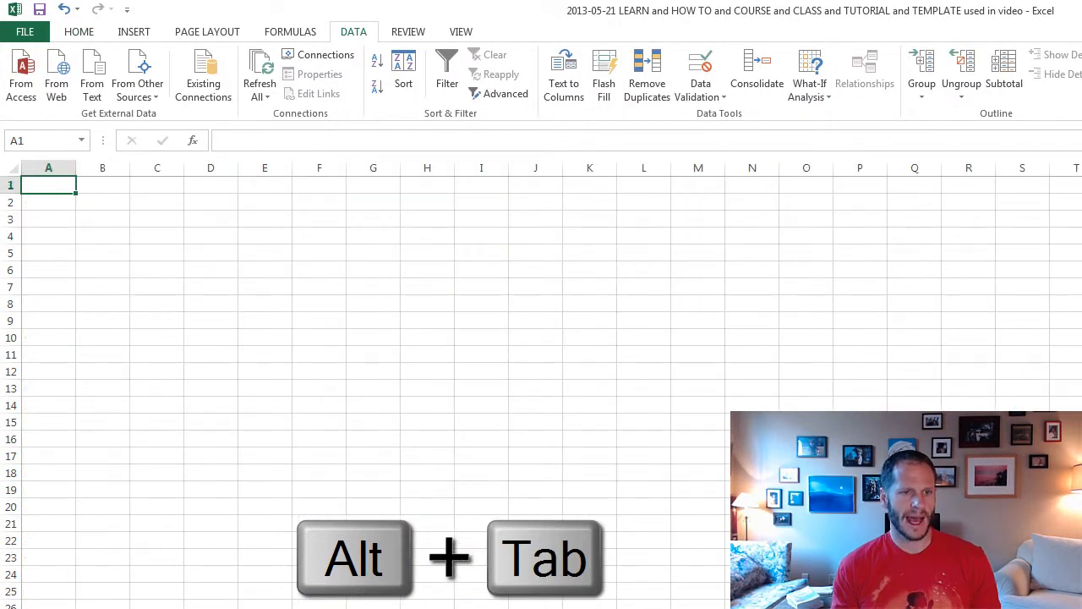
pyautogui.hotkey('ctrl', 'v')
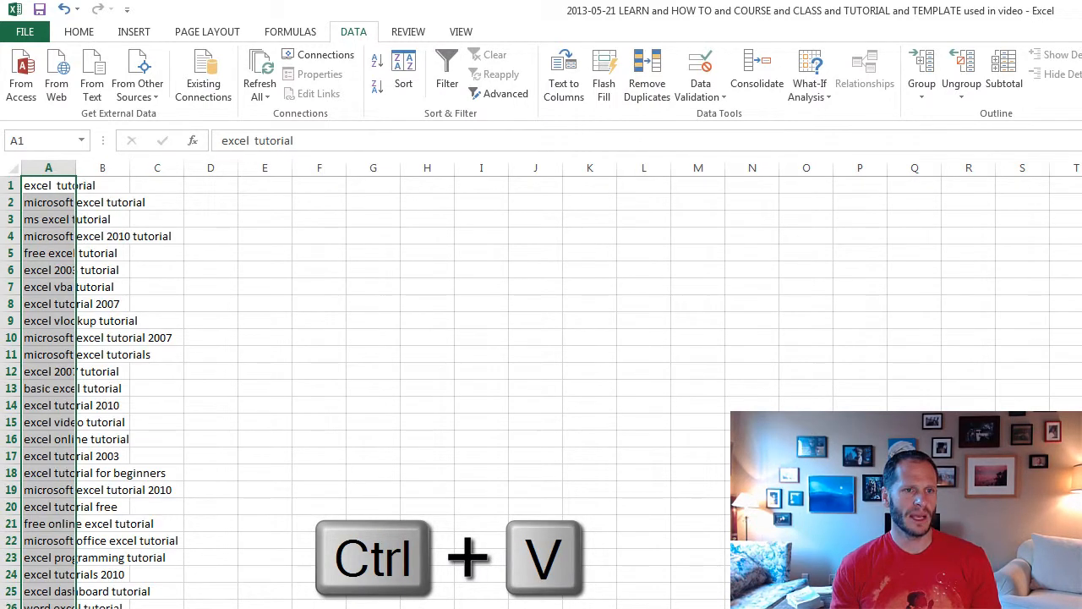
# Return to the keyword_ideas_20130521_0708445 file and copy its entire table, including the header row and all five columns.
pyautogui.hotkey('alt', 'Tab')
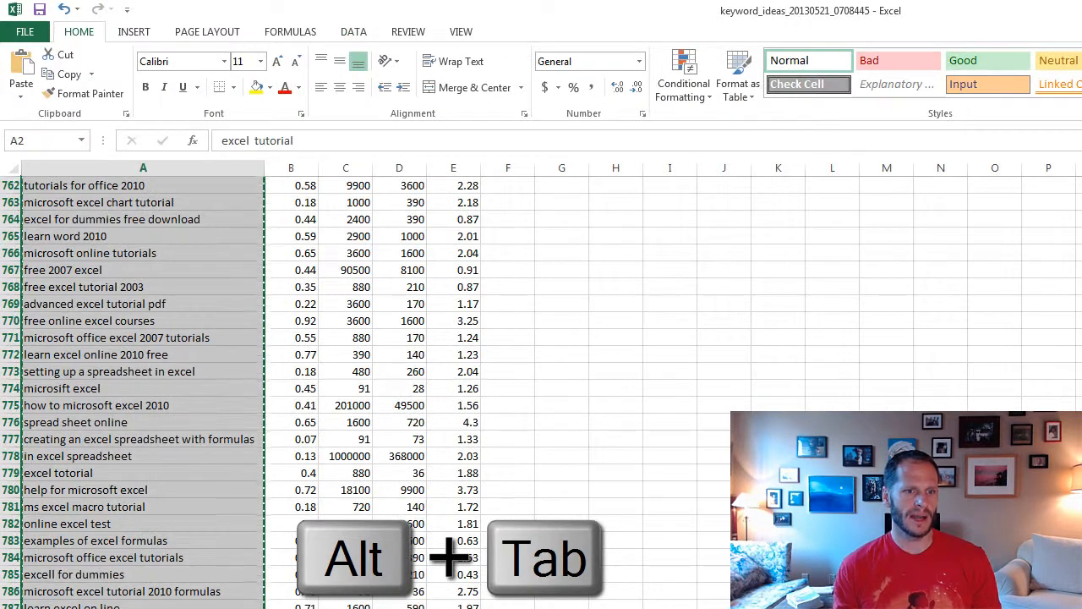
pyautogui.click(186, 313)
pyautogui.press('Escape')
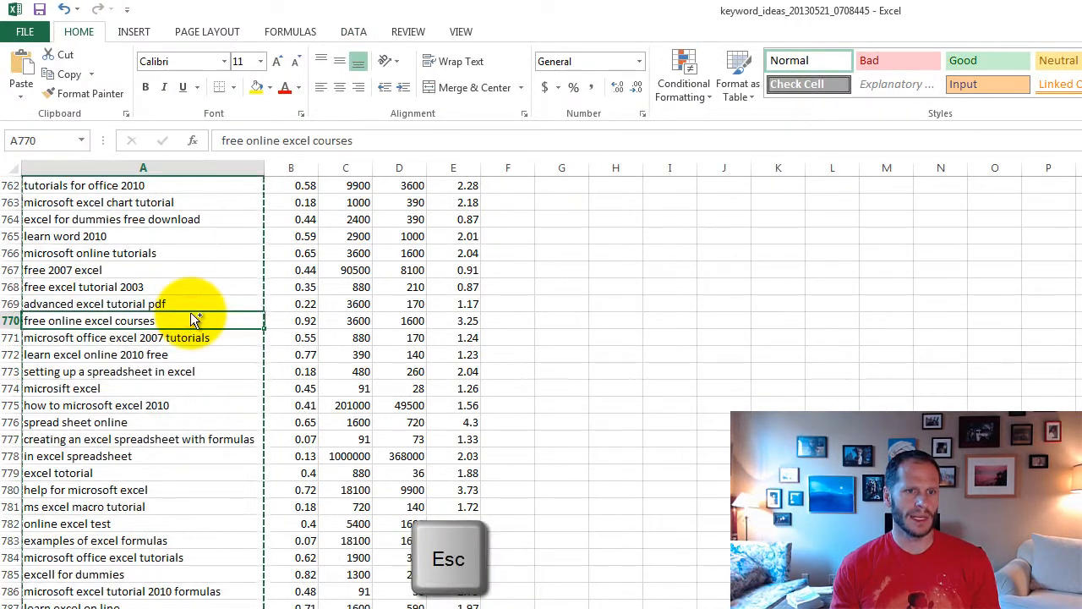
pyautogui.hotkey('ctrl', 'Home')
pyautogui.press('Escape')
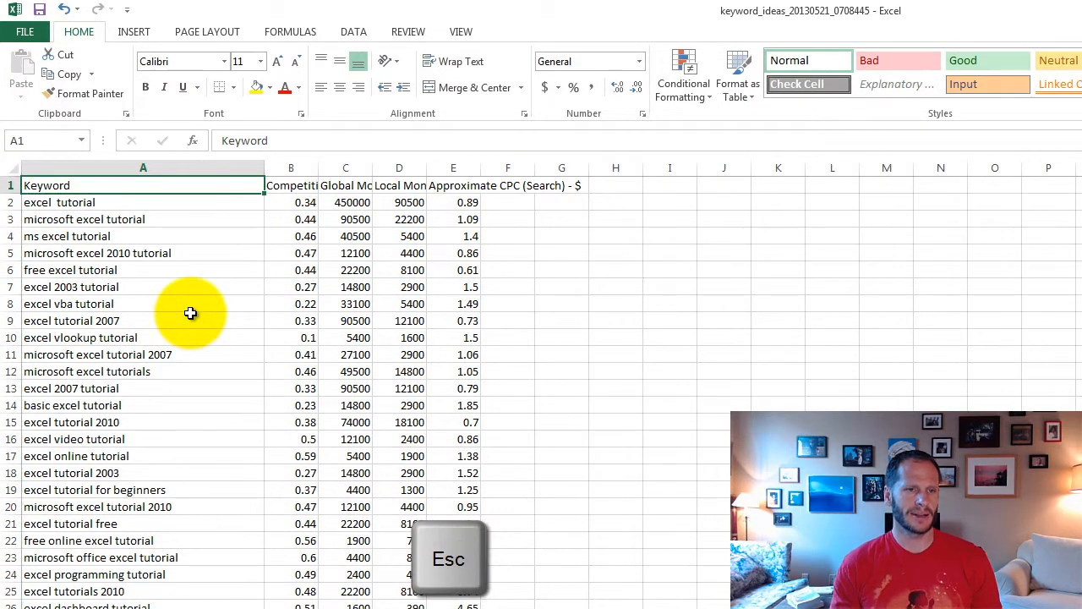
pyautogui.press('Down')
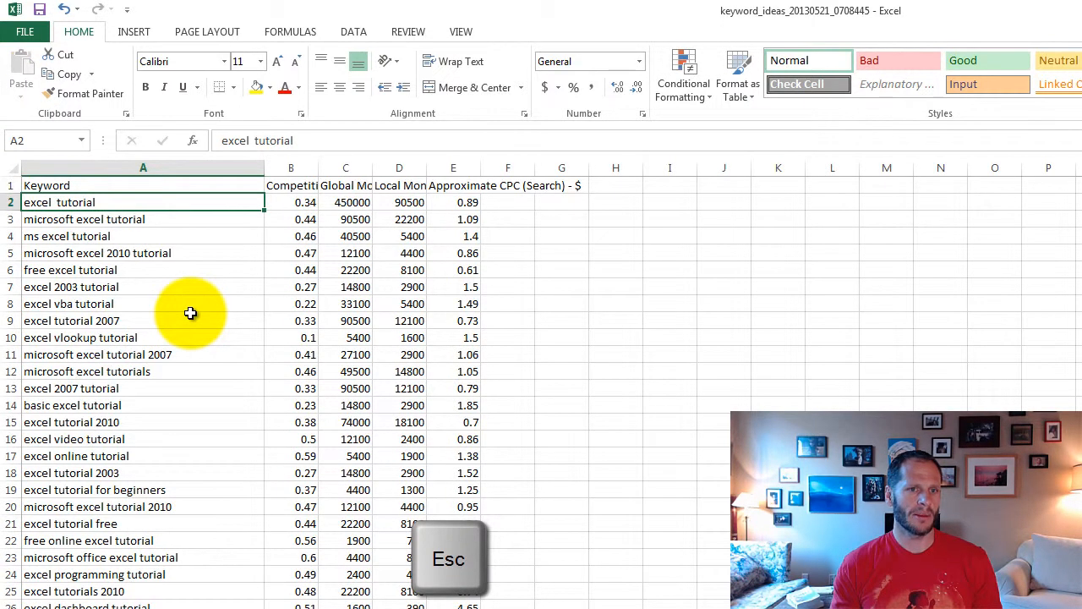
pyautogui.press('Up')
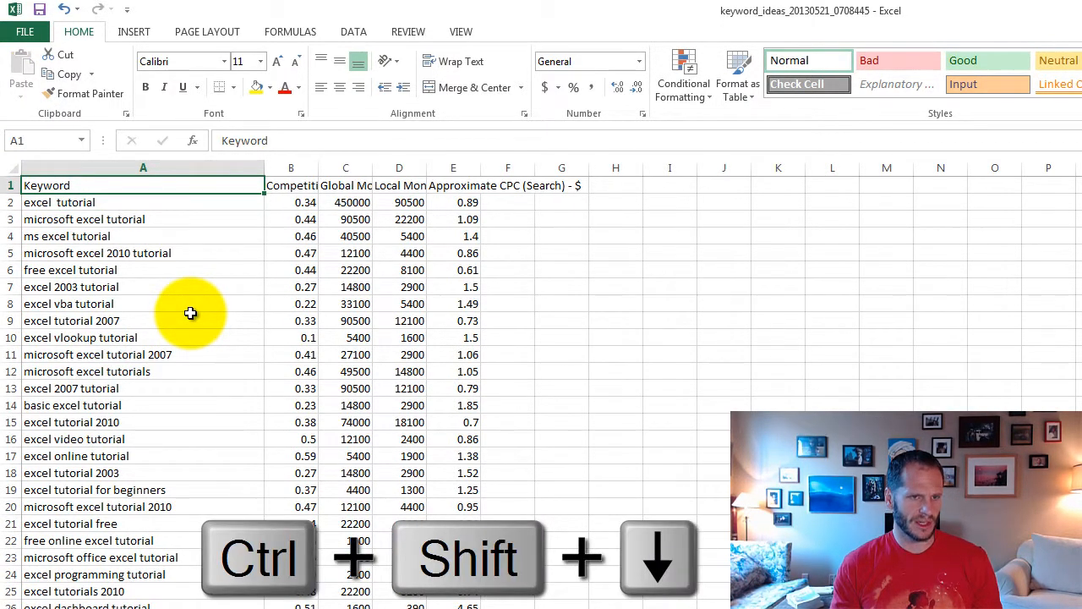
pyautogui.hotkey('ctrl', 'shift', 'Down')
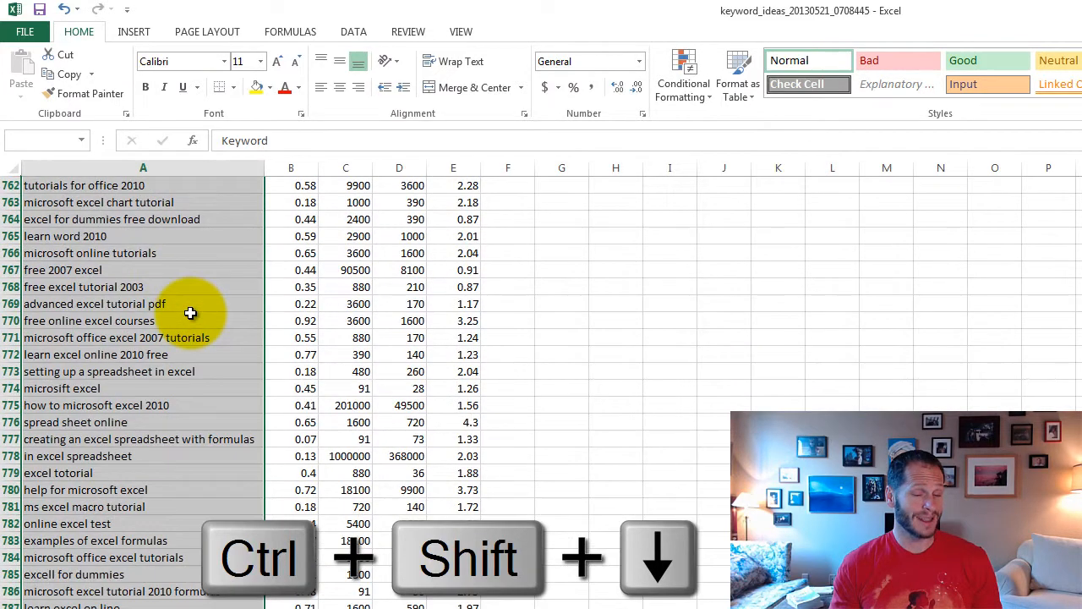
pyautogui.hotkey('ctrl', 'shift', 'Right')
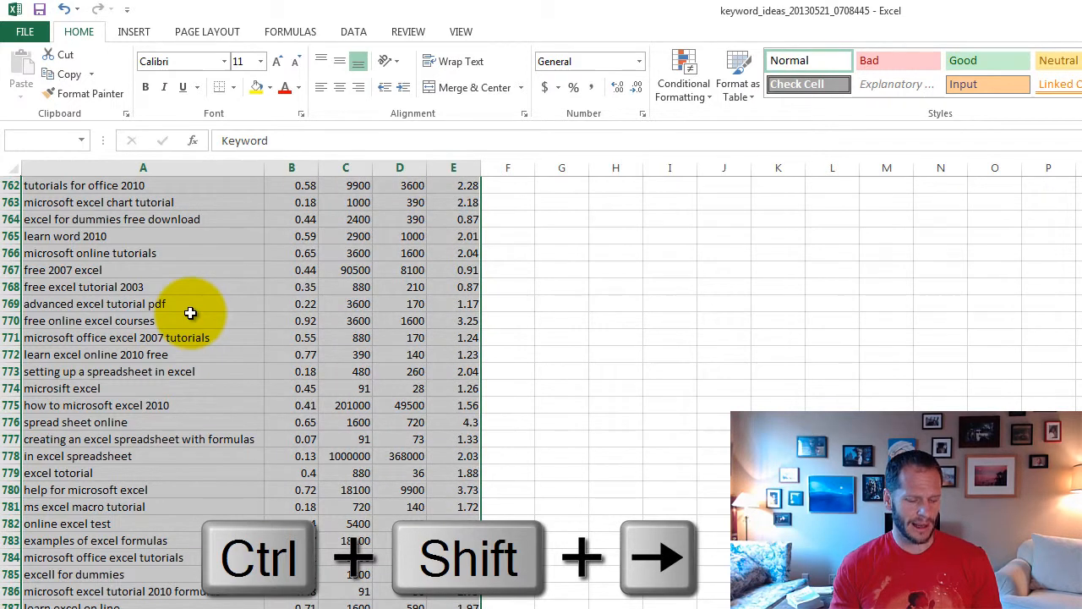
pyautogui.hotkey('ctrl', 'c')
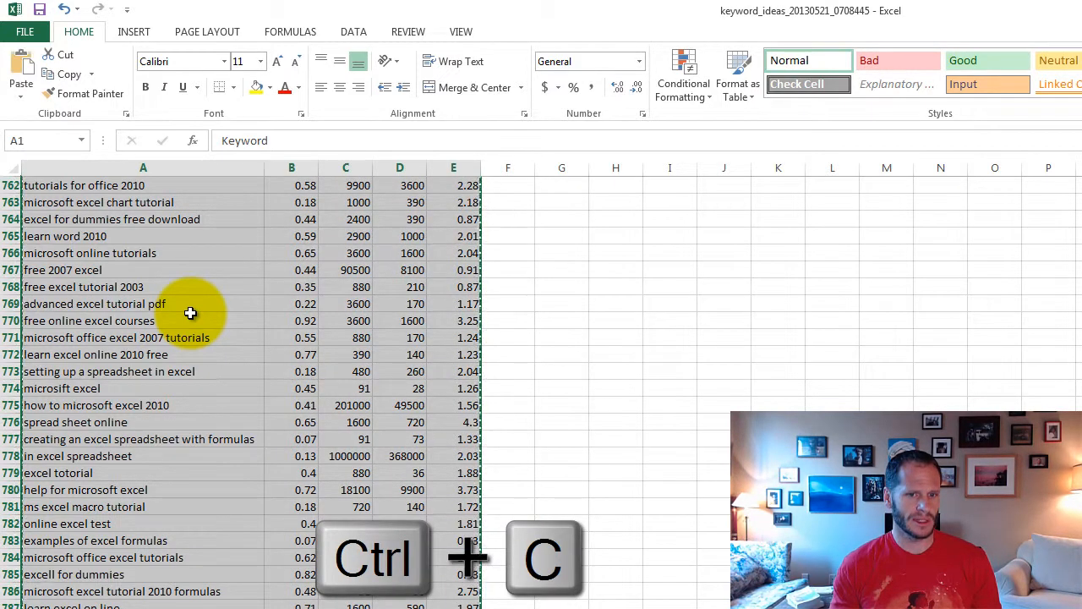
# Paste the full keyword table at G1 of the 2013-05-21 workbook, beside the pasted keyword list.
pyautogui.hotkey('alt', 'Tab')
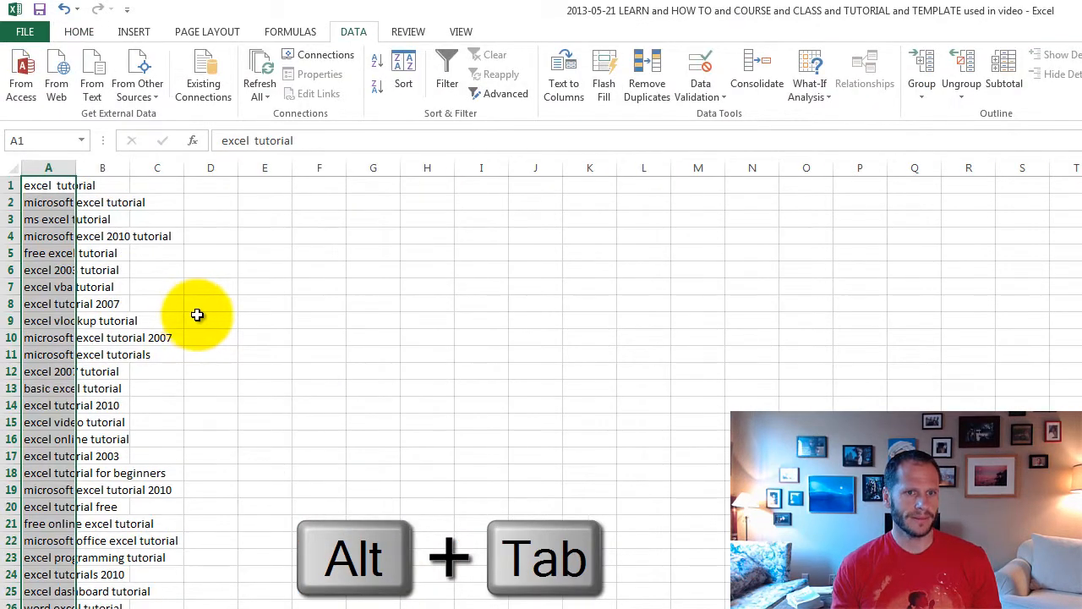
pyautogui.hotkey('ctrl', 'v')
pyautogui.click(392, 182)
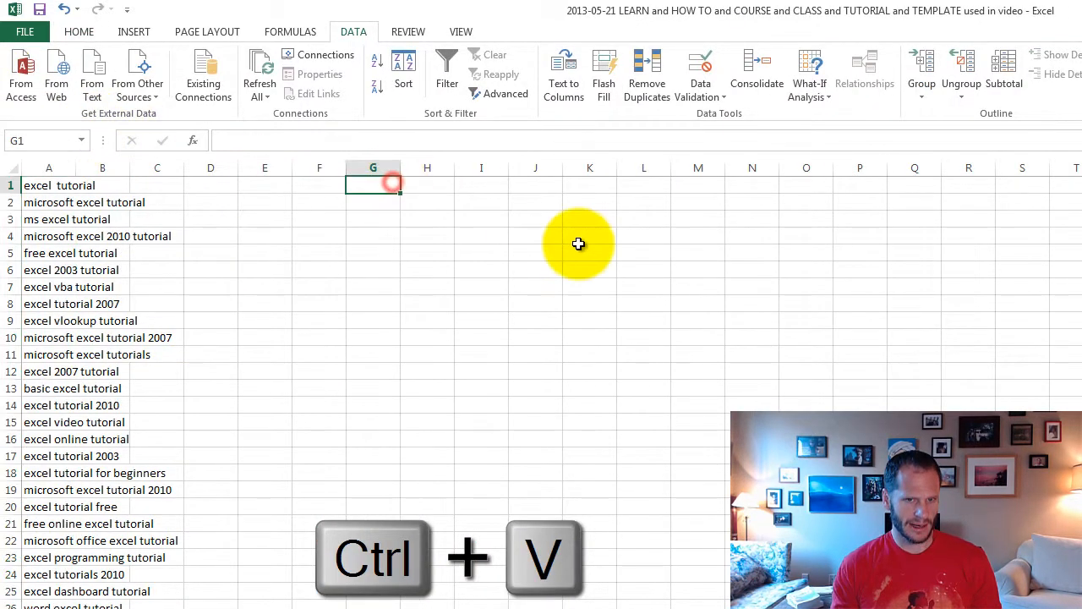
pyautogui.hotkey('ctrl', 'v')
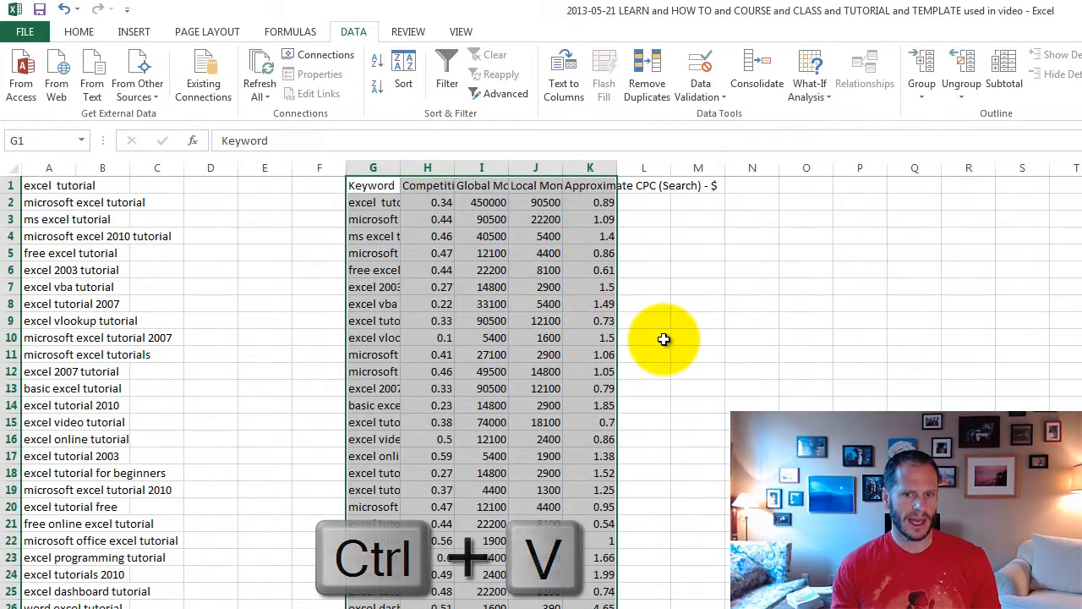
# Switch to the Downloads folder and look through the other downloaded keyword_ideas CSV files.
pyautogui.hotkey('alt', 'Tab')
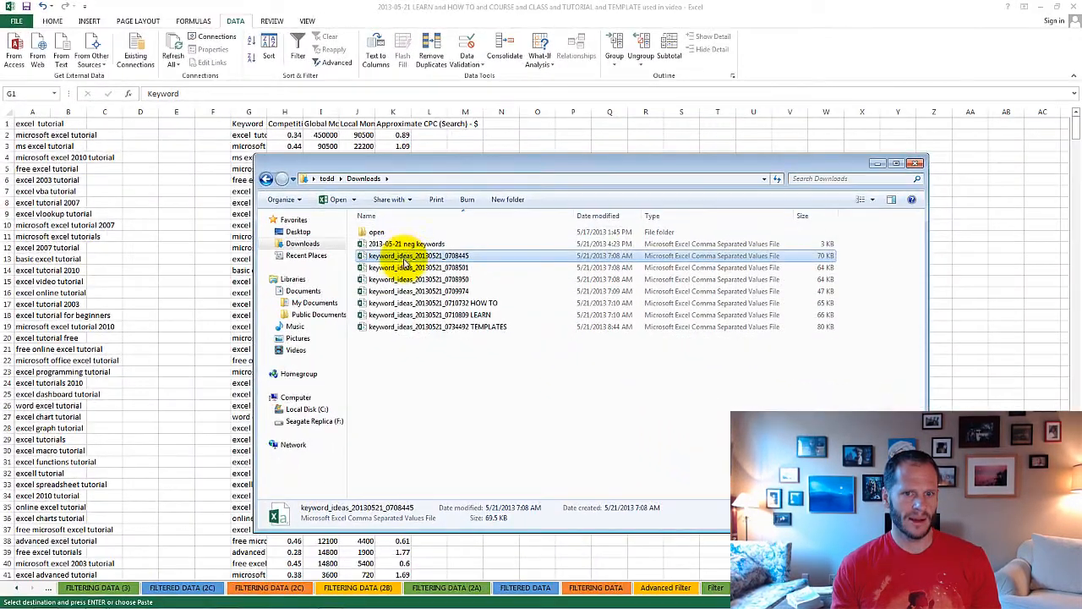
pyautogui.click(404, 268)
pyautogui.click(408, 280)
pyautogui.click(416, 292)
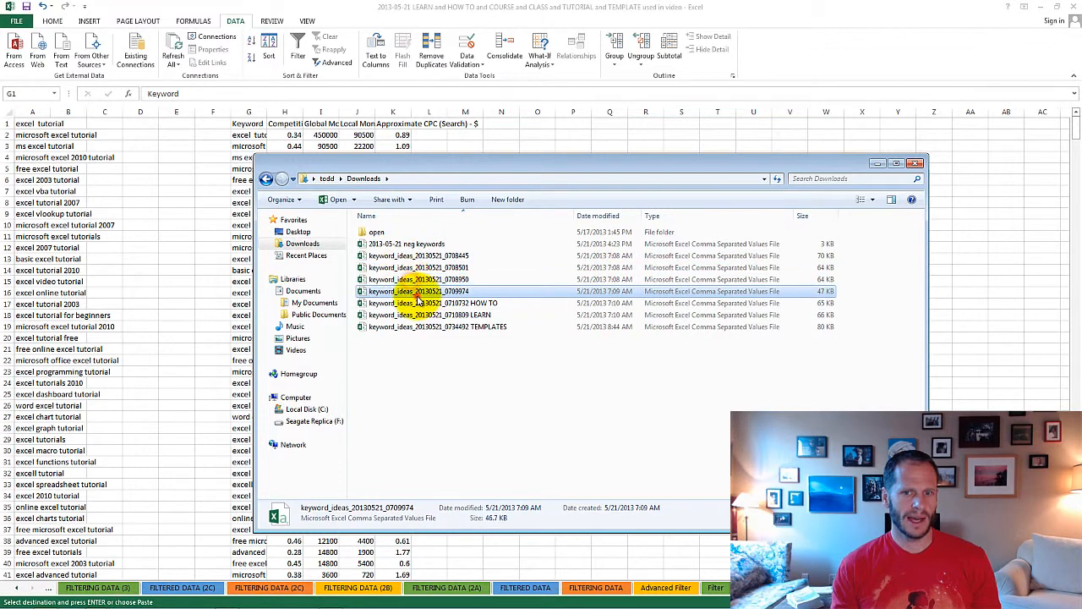
# Switch to Google AdWords in the browser and search for keyword ideas for "excel tutorial".
pyautogui.hotkey('alt', 'Tab')
pyautogui.hotkey('alt', 'Tab')
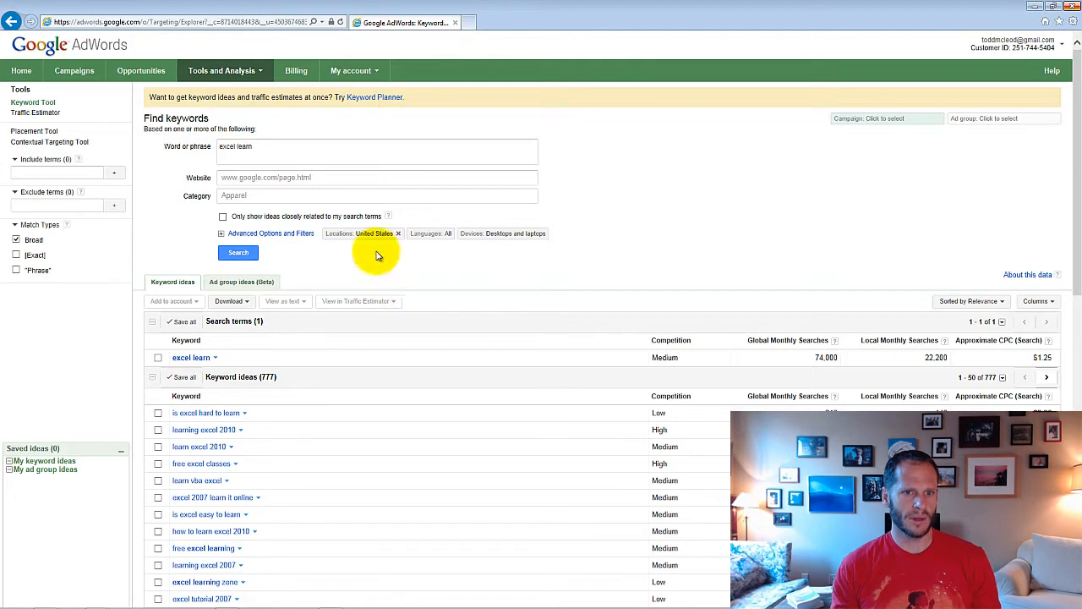
pyautogui.doubleClick(245, 147)
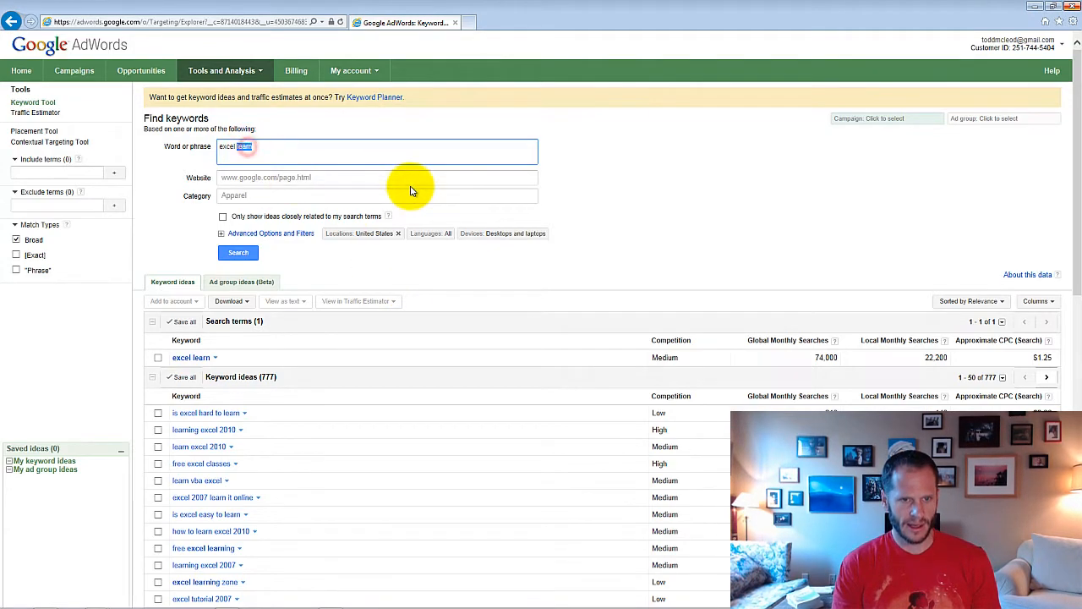
pyautogui.write('tutoria')
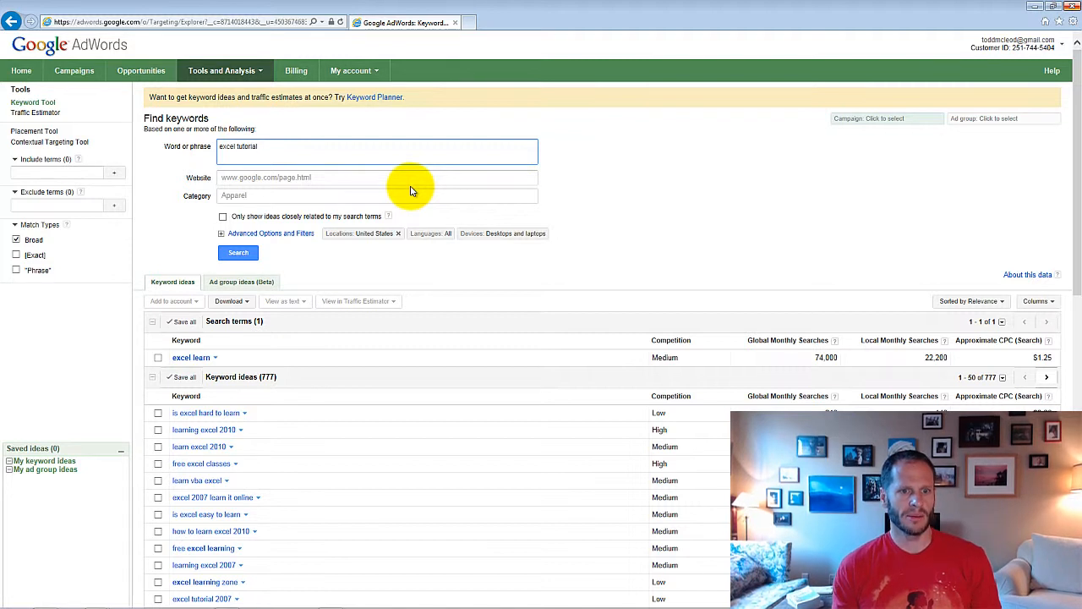
pyautogui.click(237, 252)
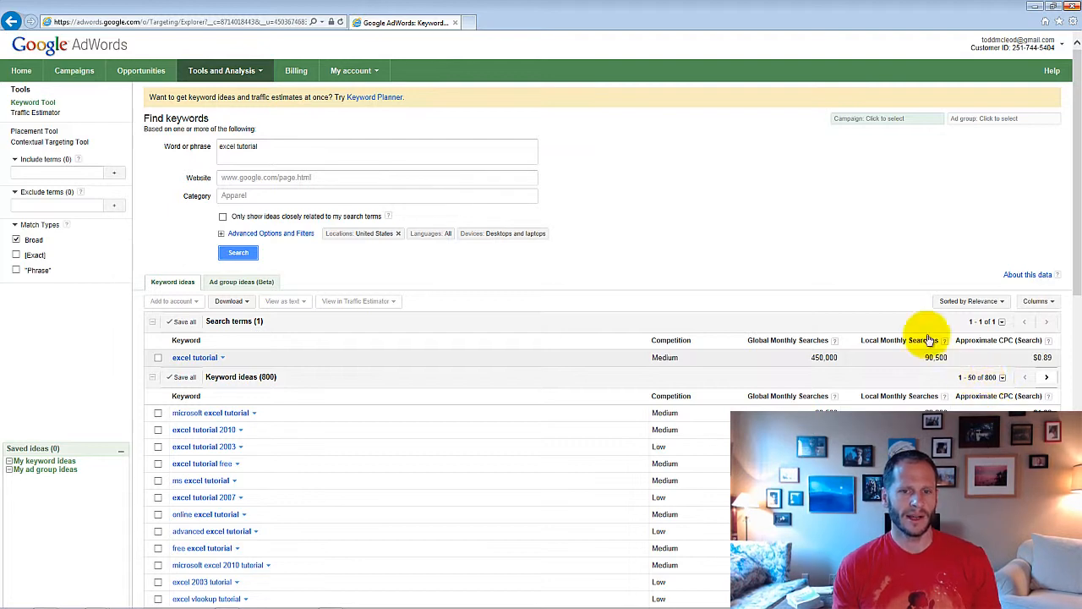
# Switch back to the 2013-05-21 Excel workbook and delete the sheet holding the pasted keyword data.
pyautogui.hotkey('alt', 'Tab')
pyautogui.hotkey('alt', 'Tab')
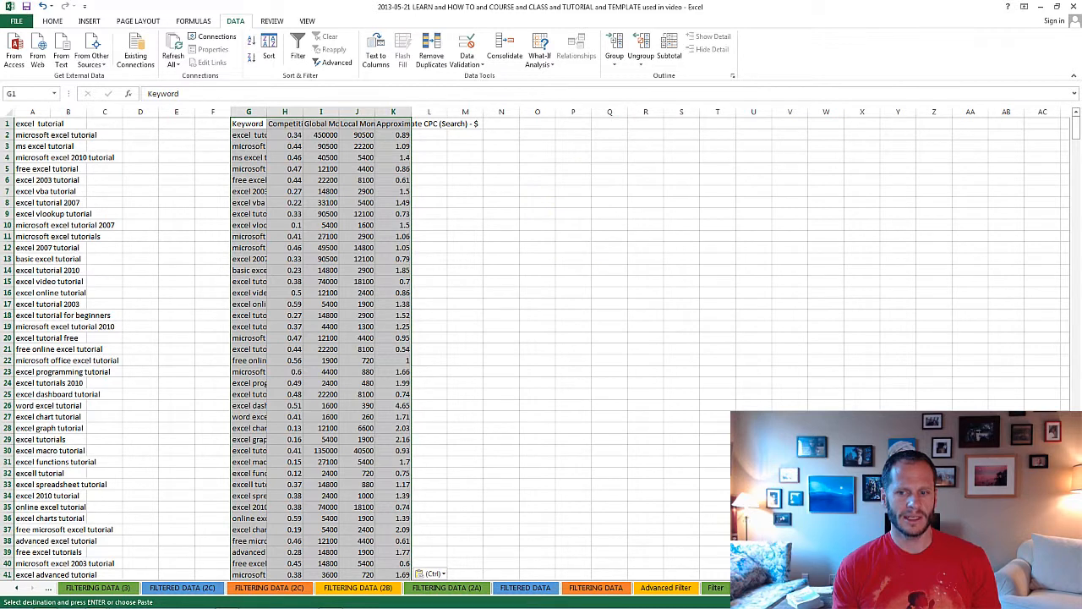
pyautogui.click(778, 588)
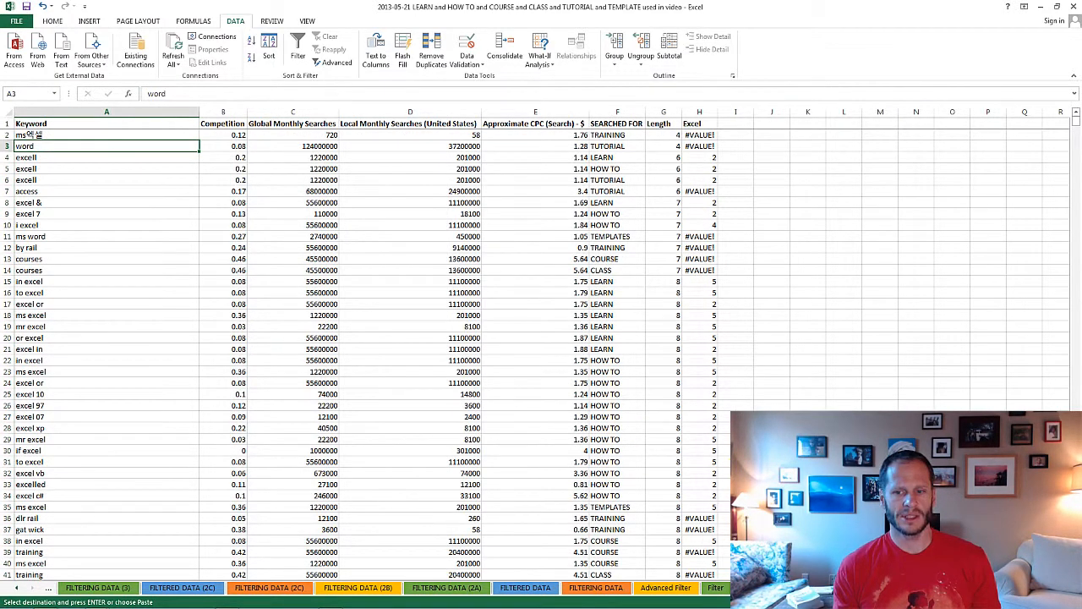
pyautogui.click(811, 587)
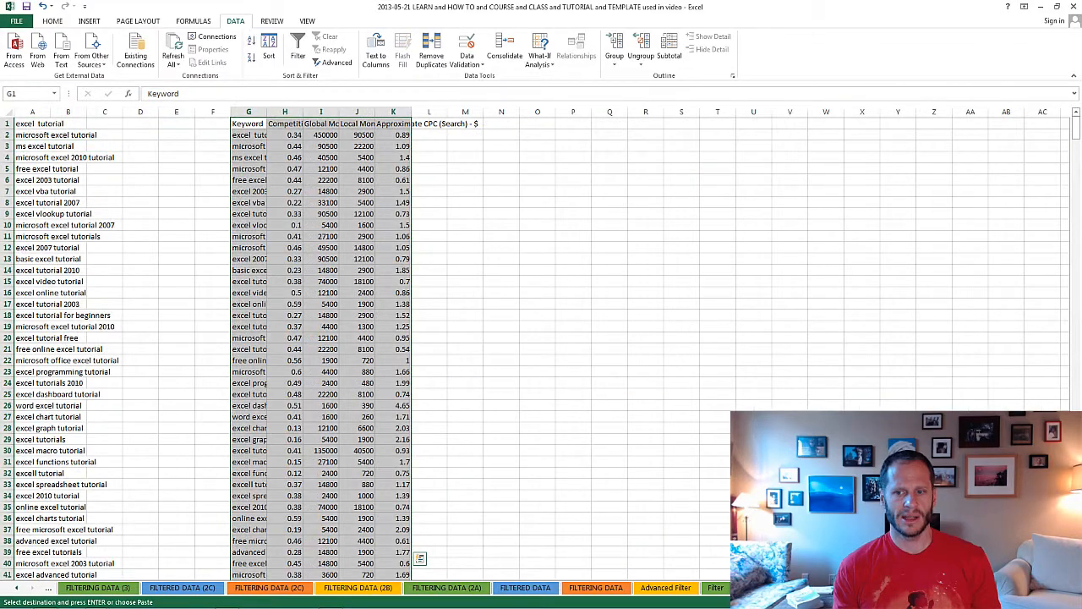
pyautogui.click(832, 473)
pyautogui.click(524, 337)
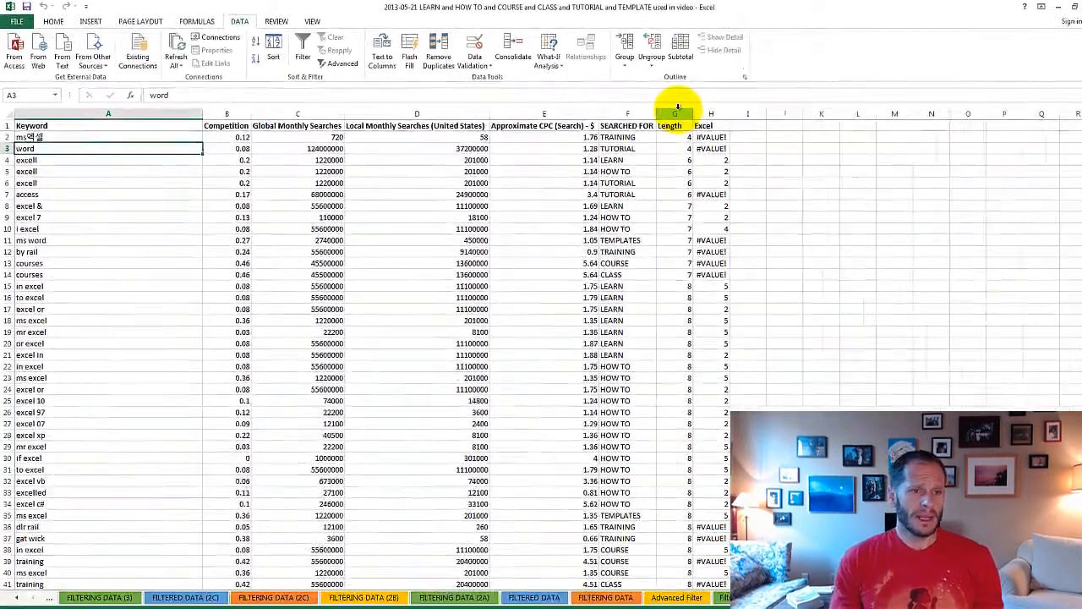
# Sort the whole combined keyword sheet by Keyword values from A to Z, treating the first row as headers.
pyautogui.hotkey('ctrl', 'Down')
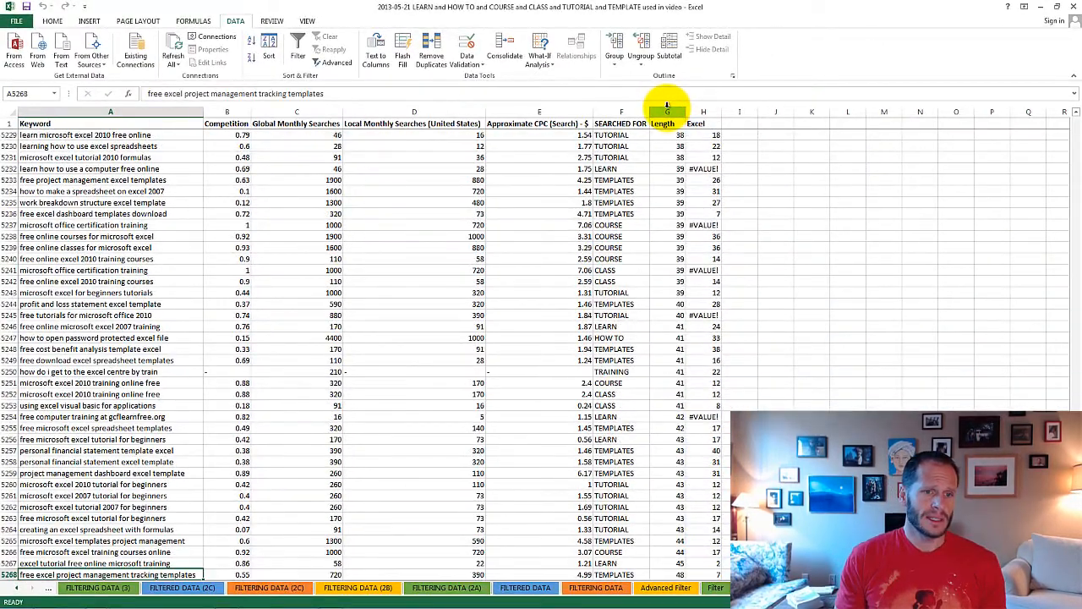
pyautogui.hotkey('ctrl', 'Home')
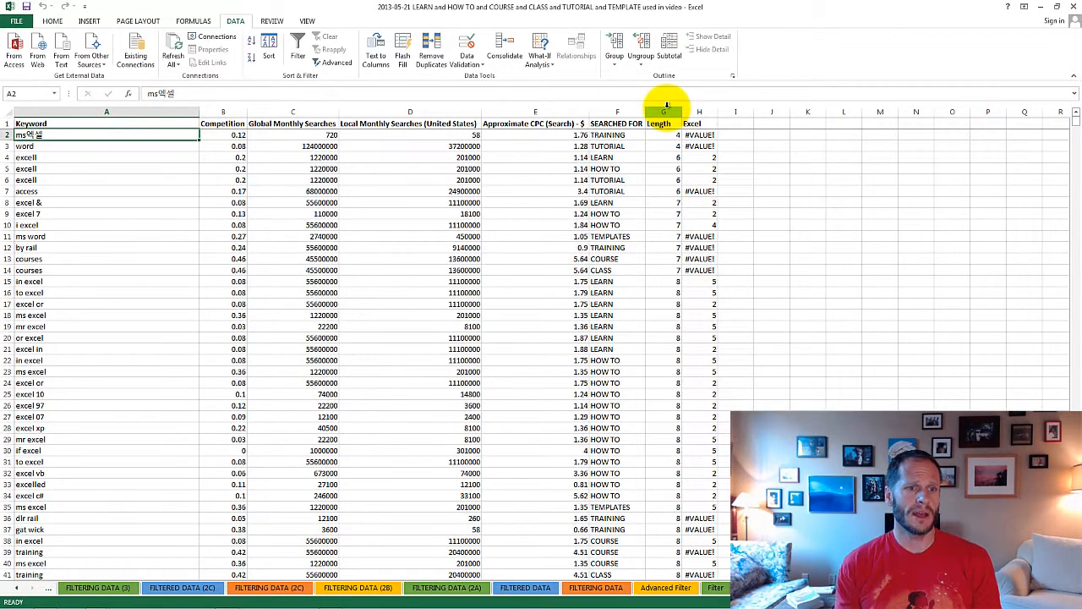
pyautogui.click(7, 111)
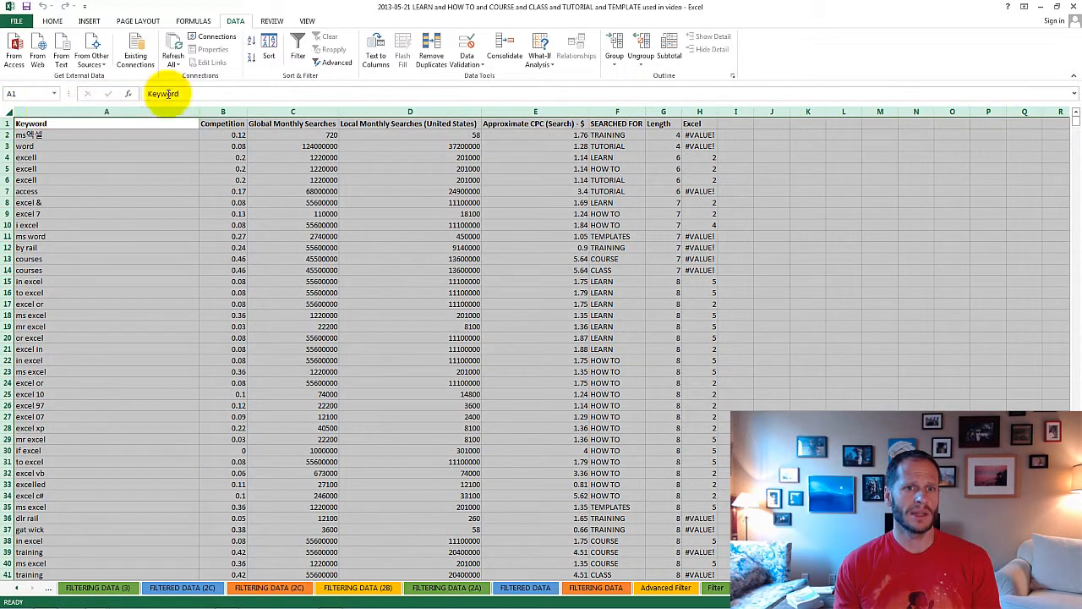
pyautogui.click(266, 47)
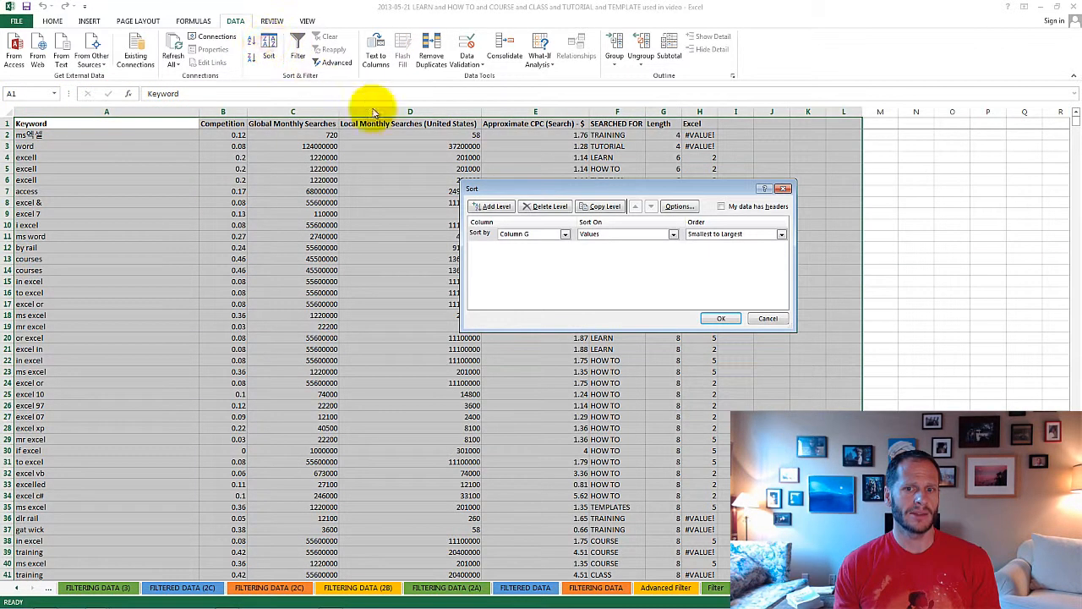
pyautogui.click(565, 234)
pyautogui.click(549, 245)
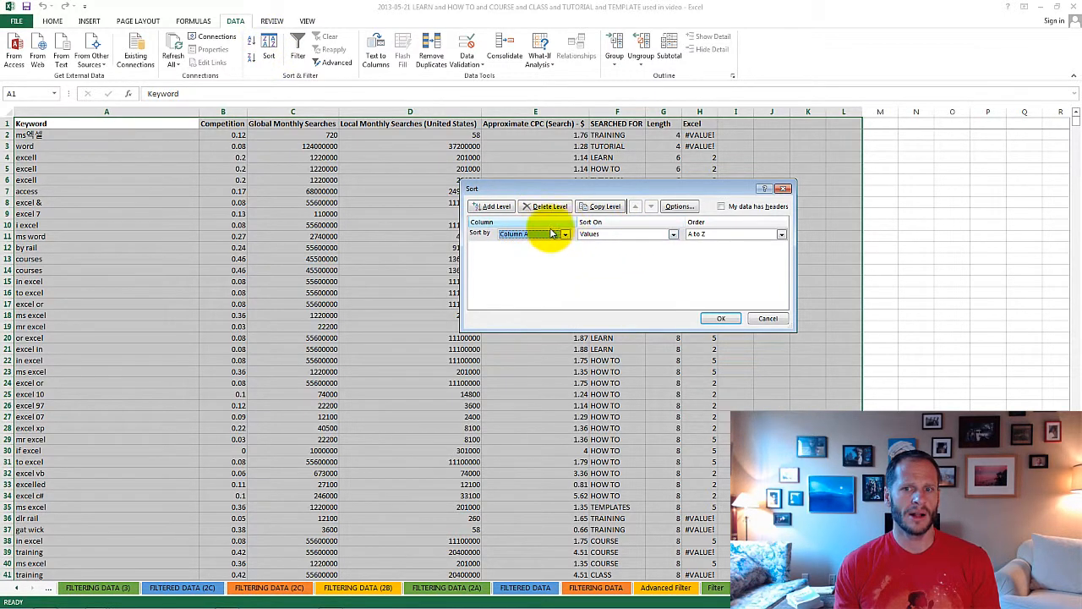
pyautogui.click(723, 207)
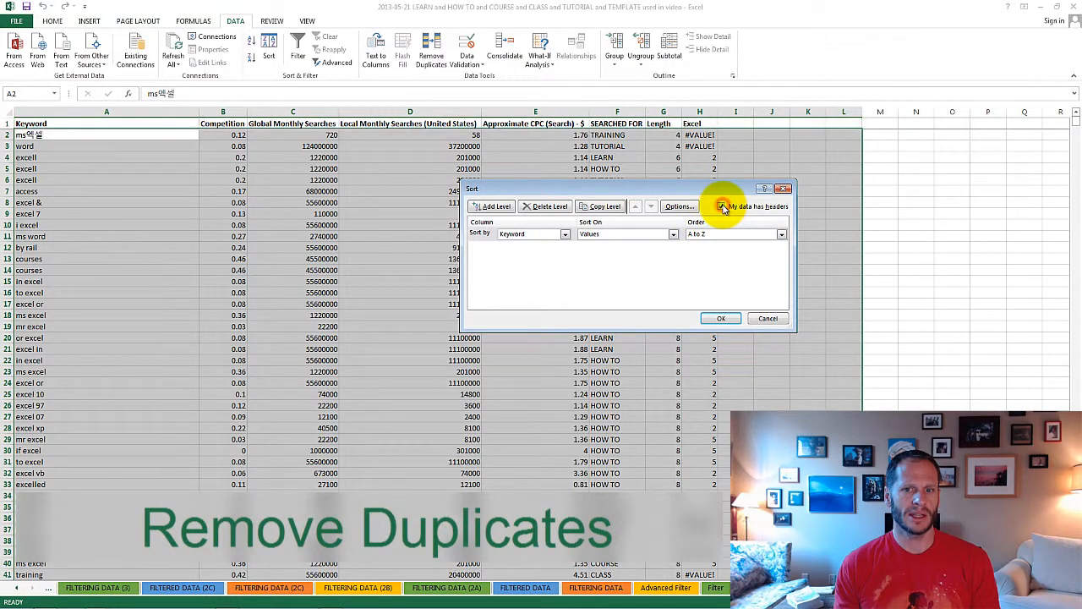
pyautogui.click(564, 234)
pyautogui.click(565, 235)
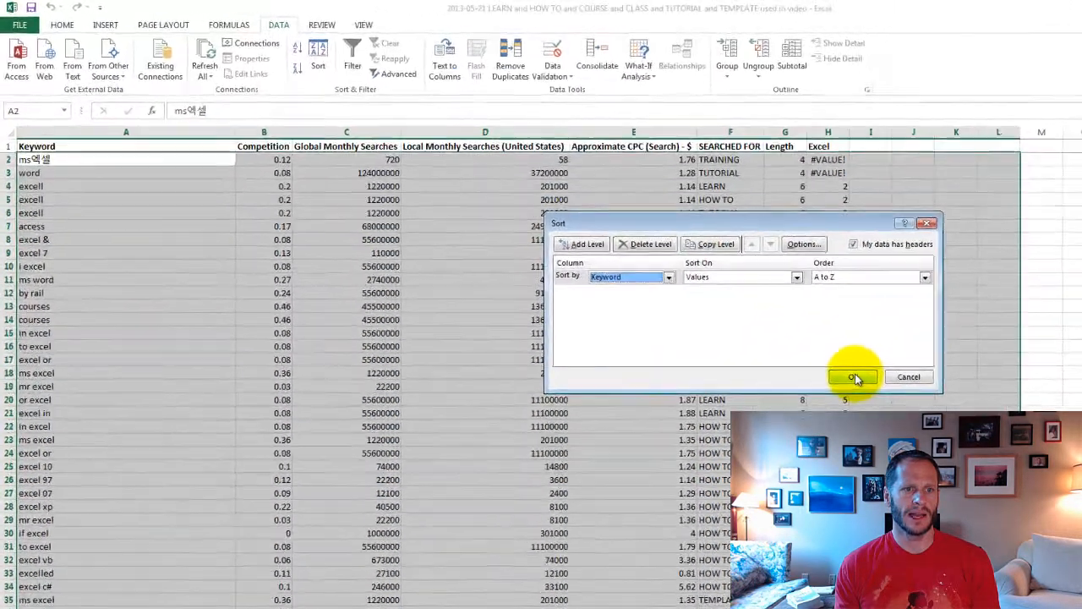
pyautogui.click(854, 378)
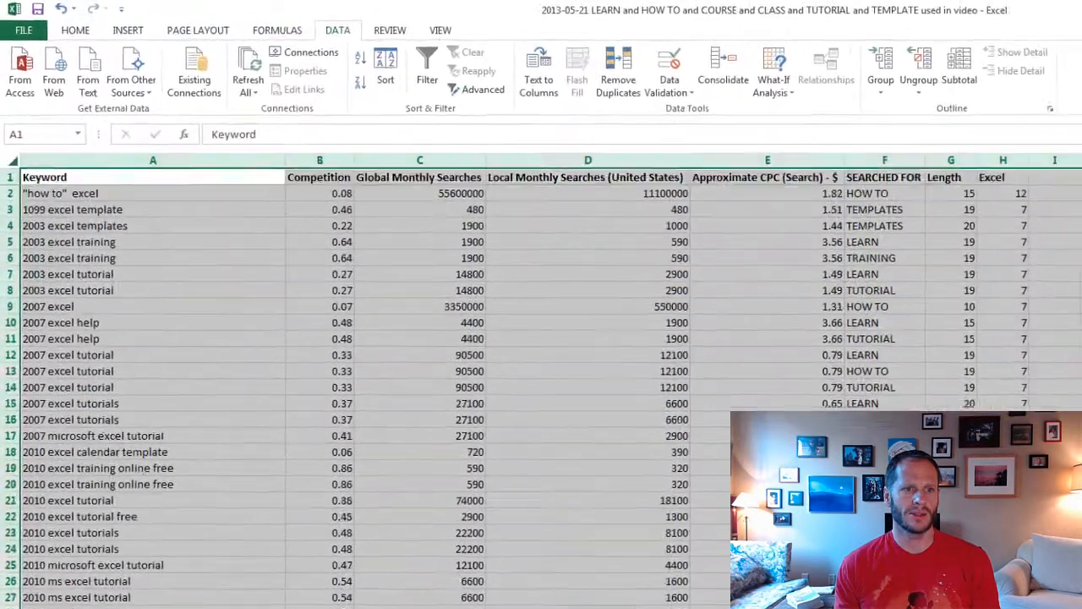
# Examine the SEARCHED FOR entries beside the repeated keywords to compare which searches produced them.
pyautogui.click(129, 253)
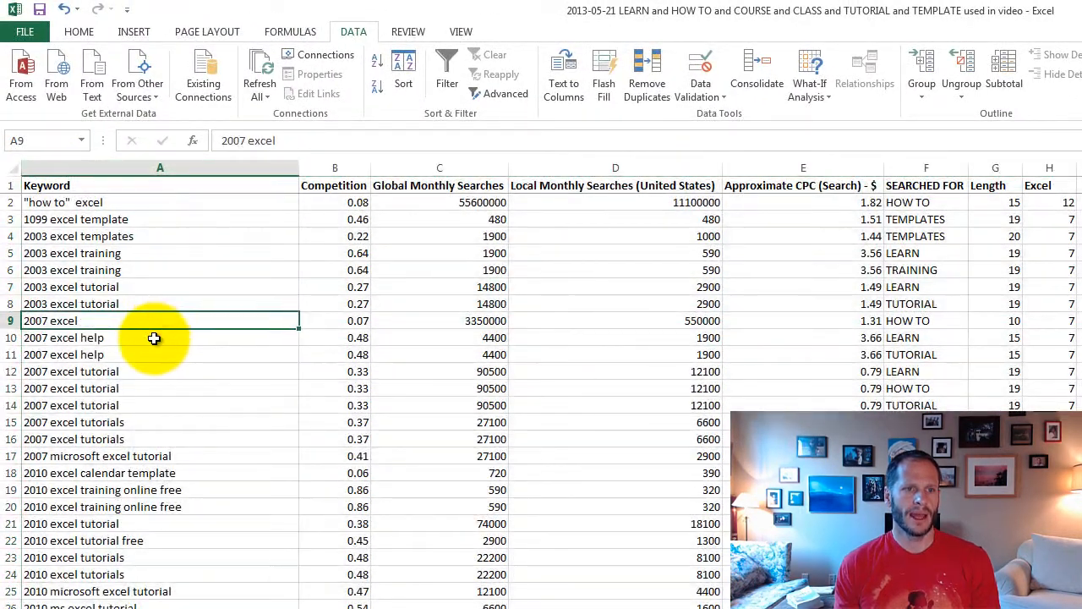
pyautogui.click(145, 236)
pyautogui.click(912, 270)
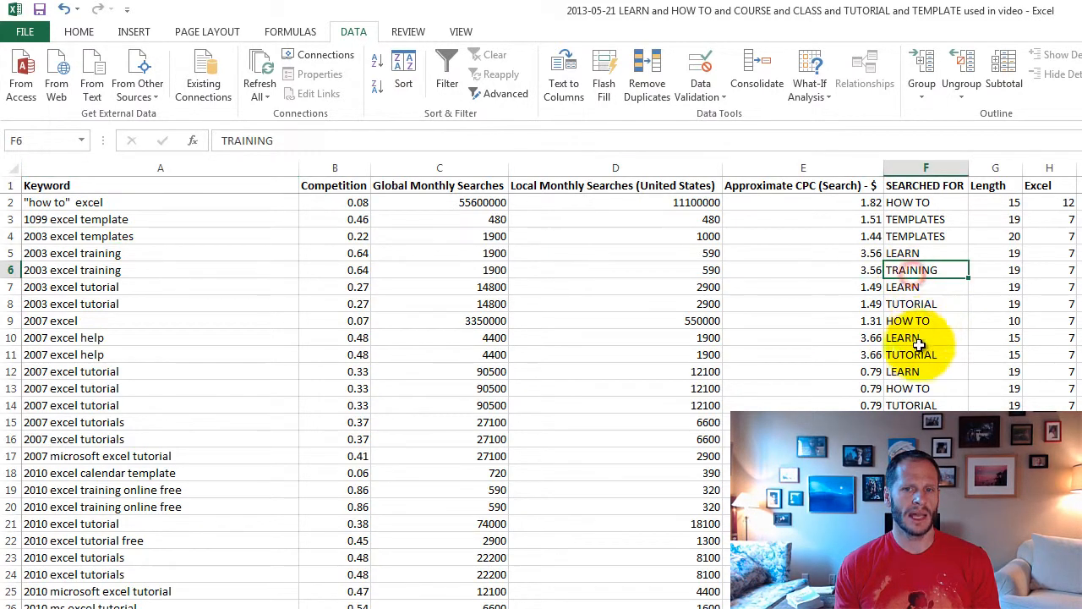
pyautogui.click(912, 288)
pyautogui.click(914, 306)
pyautogui.click(914, 322)
pyautogui.click(914, 339)
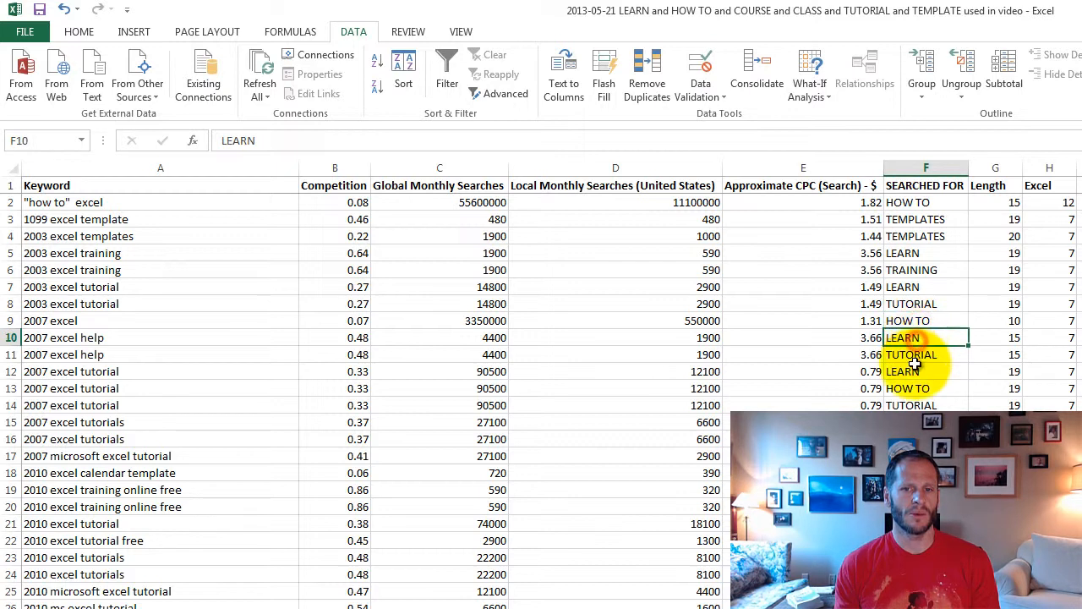
pyautogui.click(914, 356)
pyautogui.click(913, 371)
pyautogui.click(914, 389)
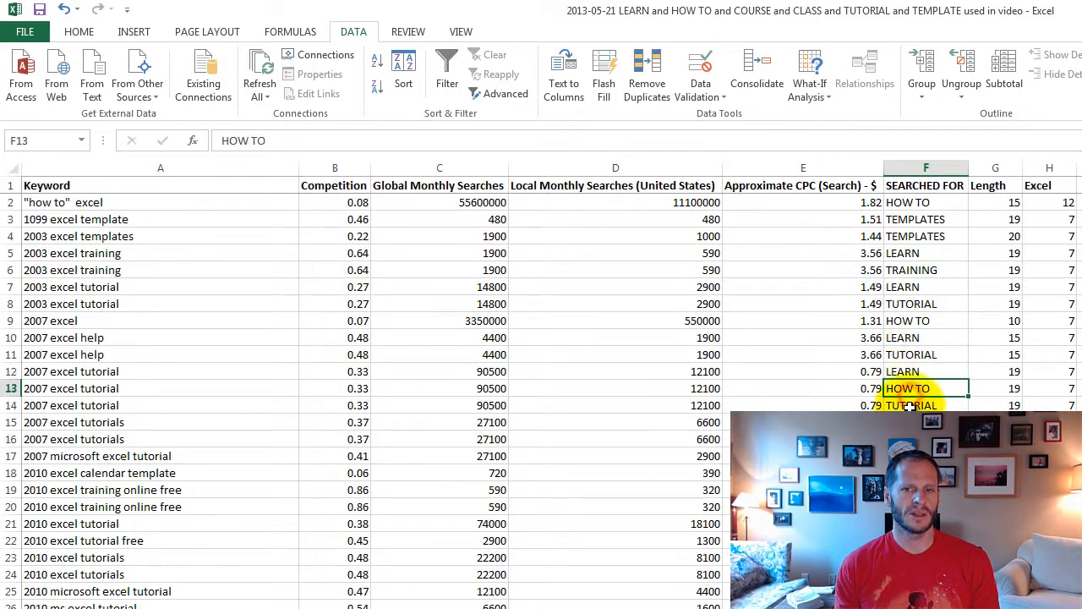
pyautogui.click(912, 404)
pyautogui.click(913, 422)
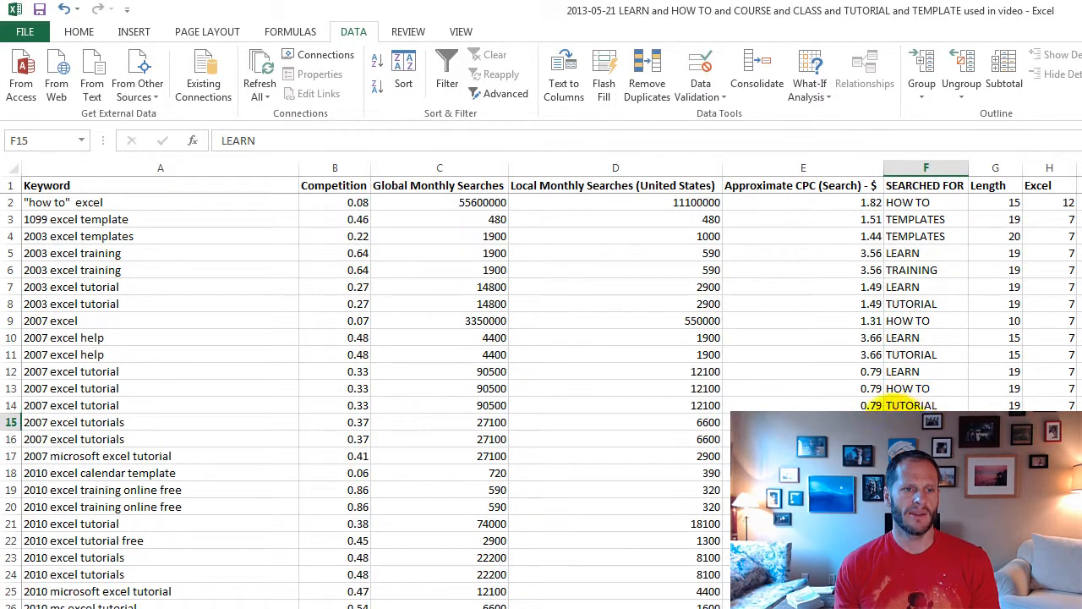
pyautogui.click(181, 432)
pyautogui.click(917, 338)
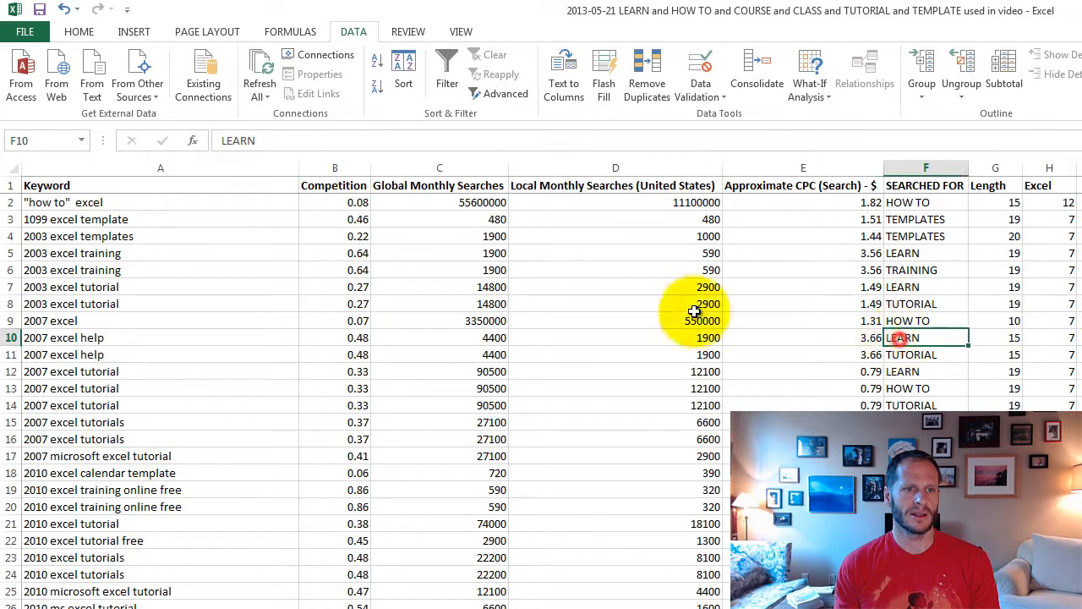
# Look over the repeated keyword groups in the Keyword column, such as 2003 excel training, 2003 excel tutorial and 2007 excel tutorial.
pyautogui.click(135, 236)
pyautogui.click(122, 215)
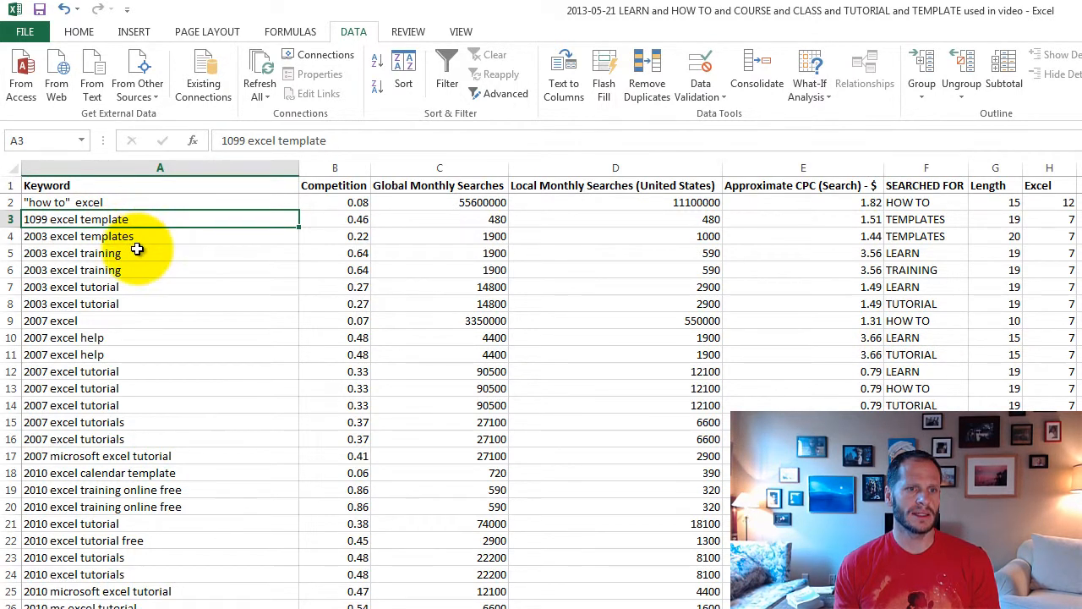
pyautogui.moveTo(137, 248); pyautogui.dragTo(137, 271)
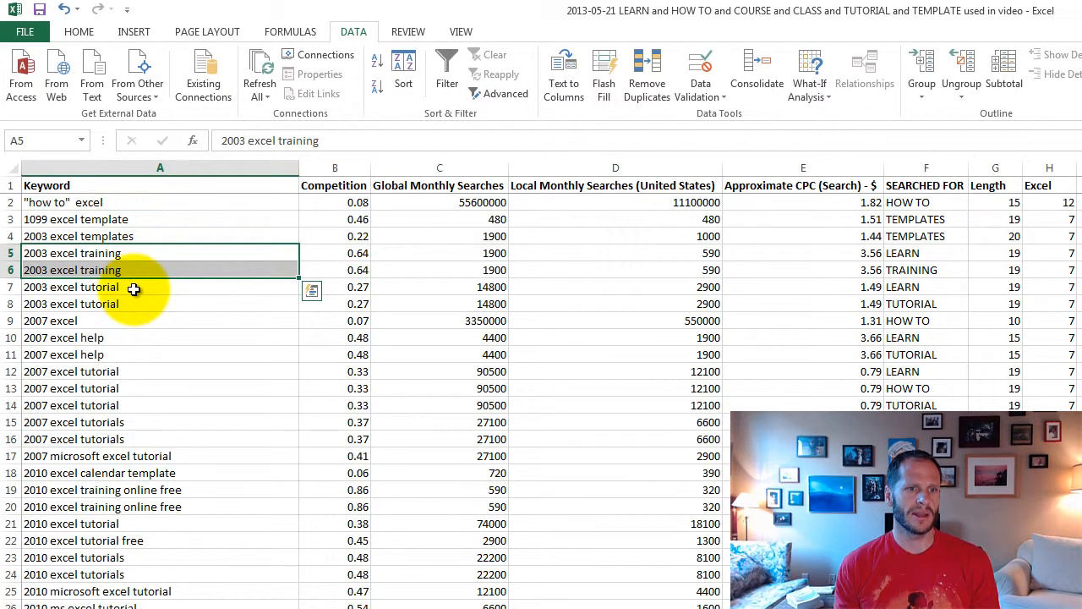
pyautogui.moveTo(161, 290); pyautogui.dragTo(159, 303)
pyautogui.moveTo(132, 372); pyautogui.dragTo(127, 404)
pyautogui.click(186, 321)
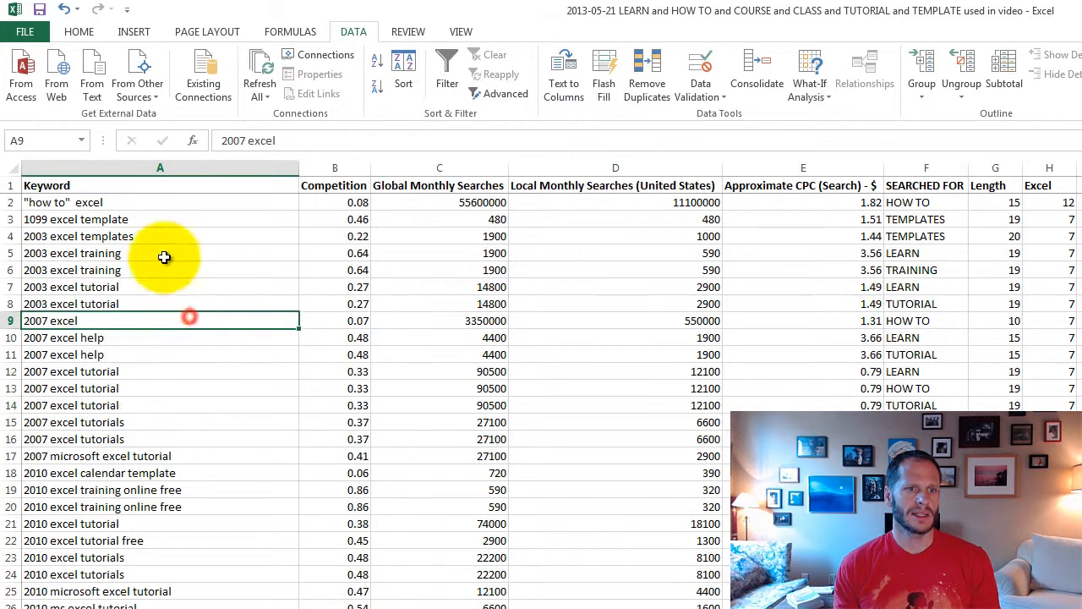
# Check how far the keyword list extends by going to its last row and returning to the Keyword header.
pyautogui.click(15, 167)
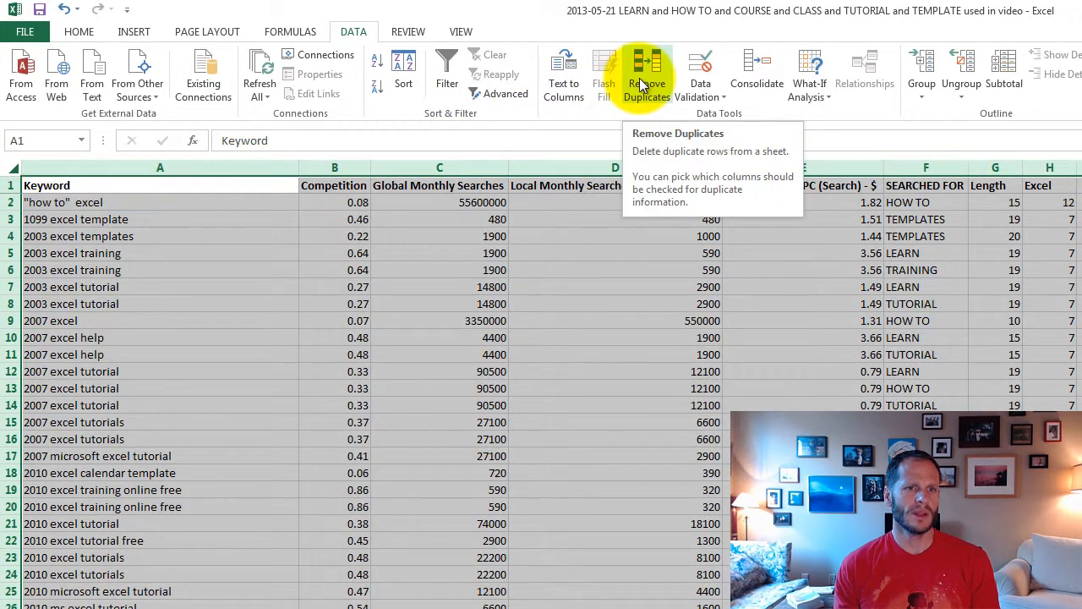
pyautogui.click(219, 213)
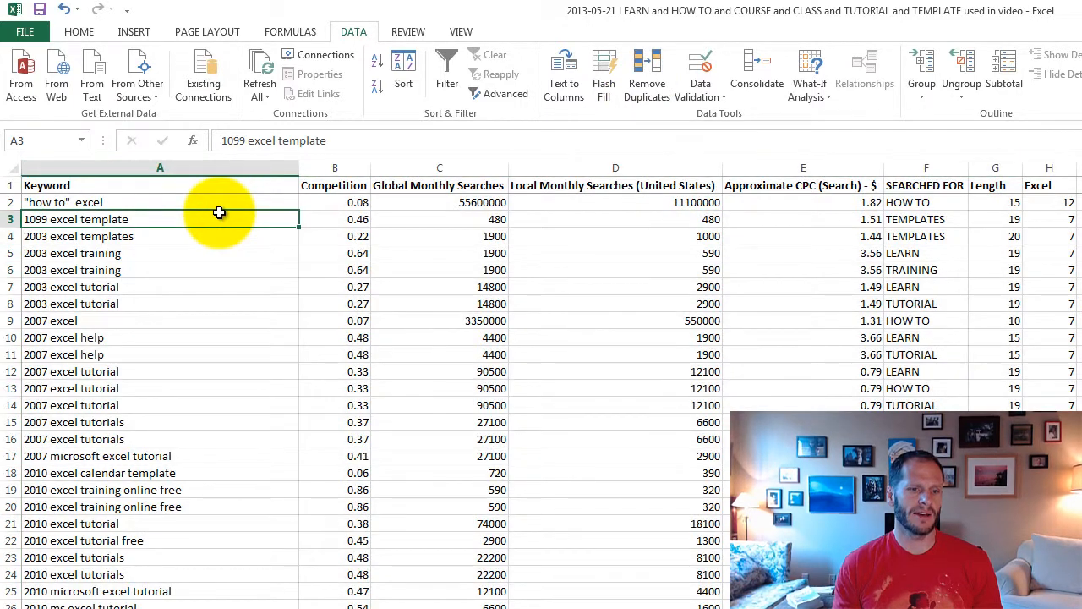
pyautogui.hotkey('ctrl', 'Down')
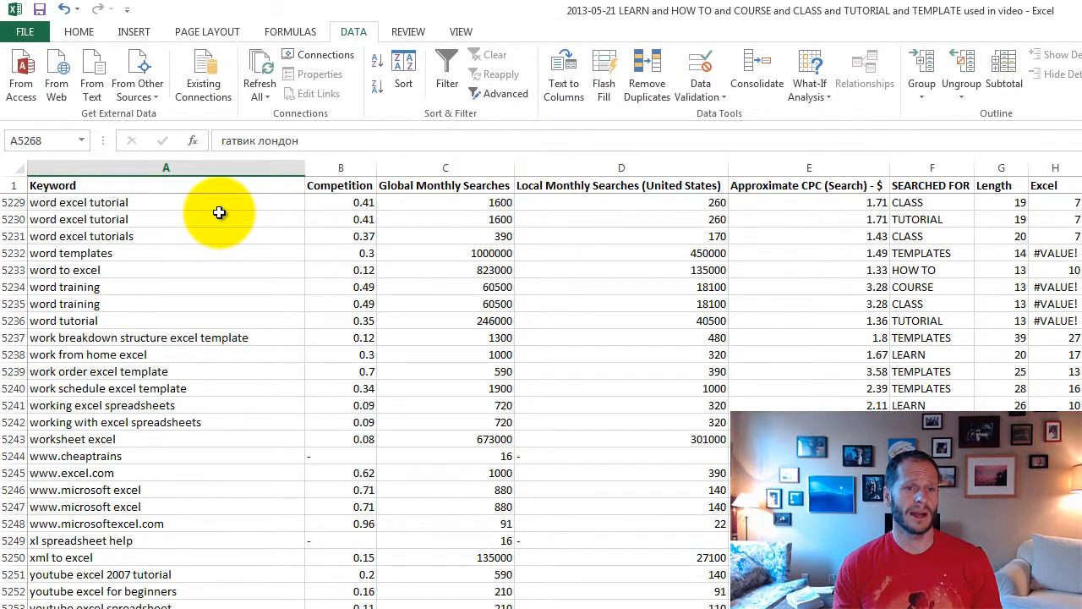
pyautogui.hotkey('ctrl', 'Up')
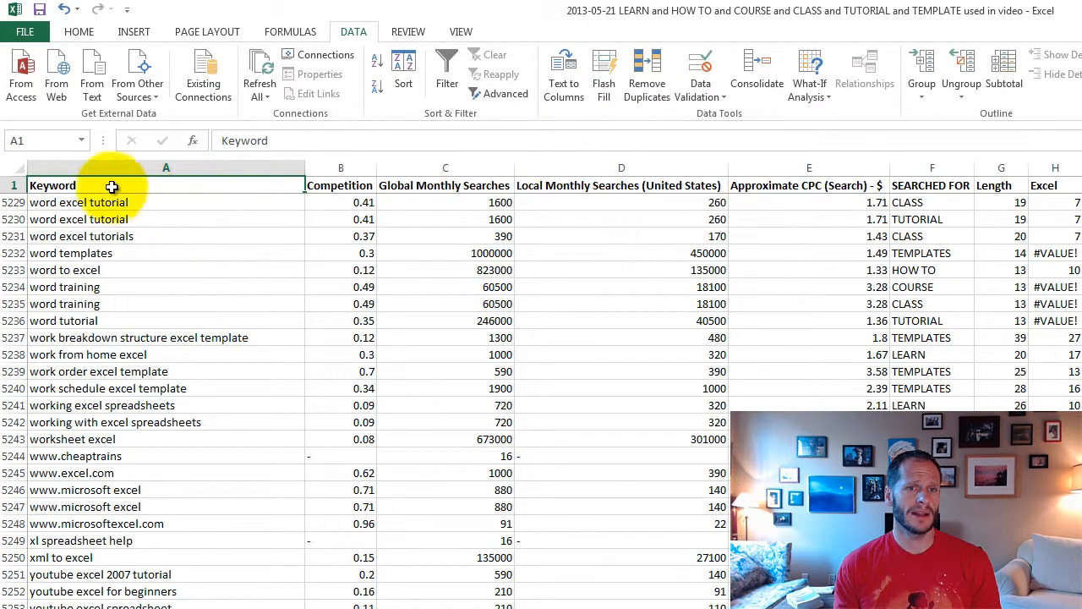
# Remove duplicate rows from the whole sheet, comparing only the Keyword column and treating the first row as headers.
pyautogui.click(18, 168)
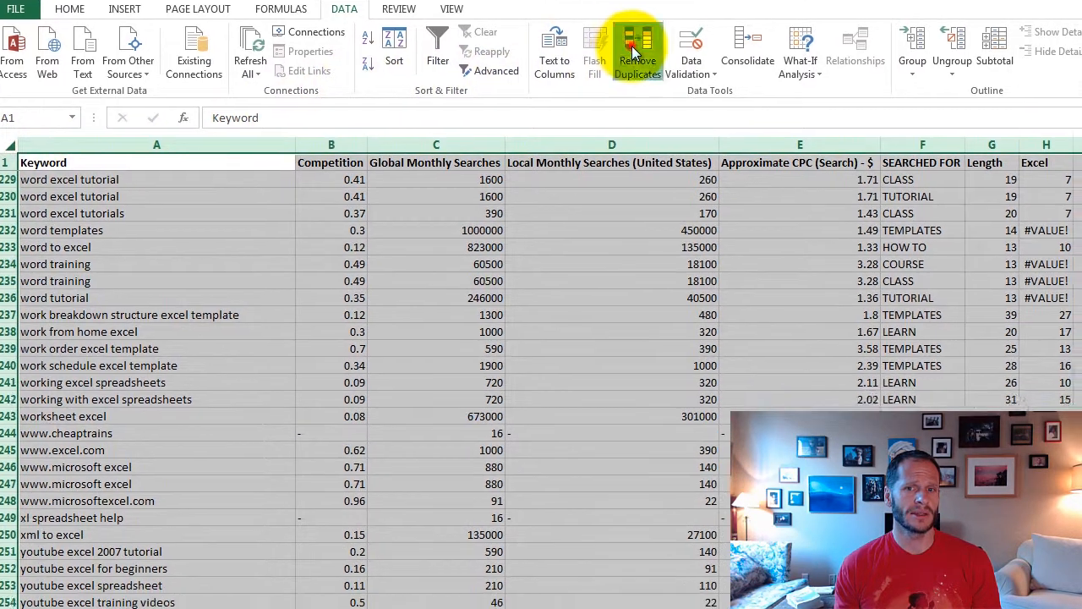
pyautogui.click(647, 78)
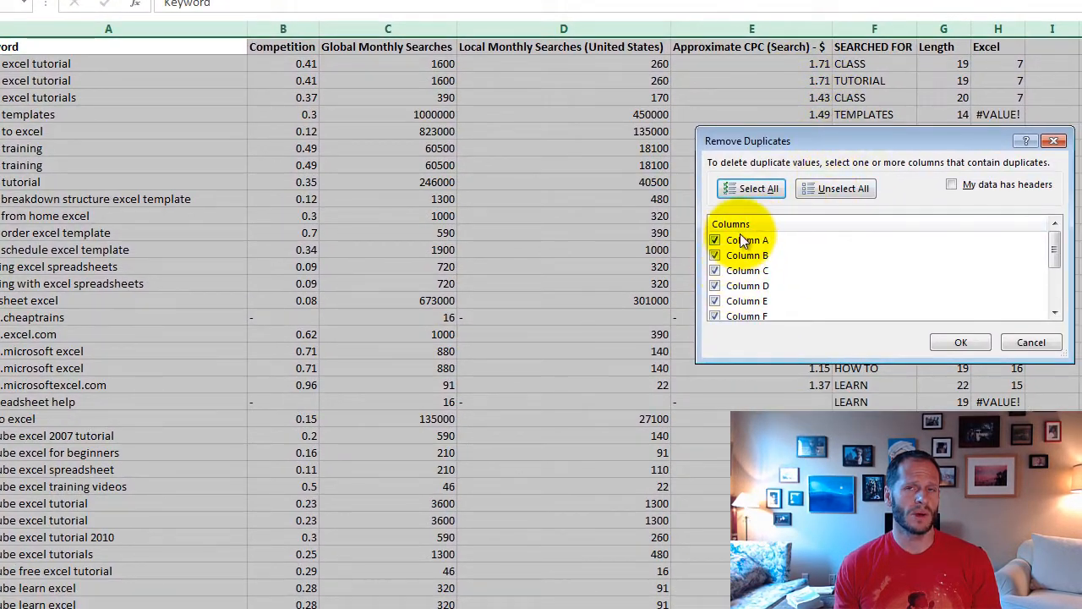
pyautogui.click(840, 190)
pyautogui.click(715, 241)
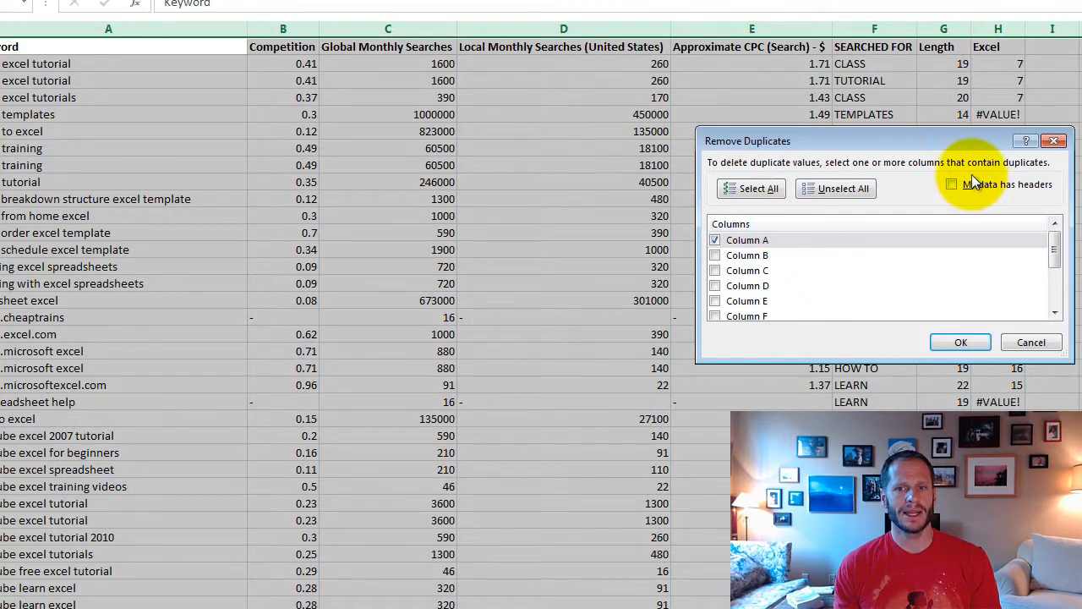
pyautogui.click(951, 185)
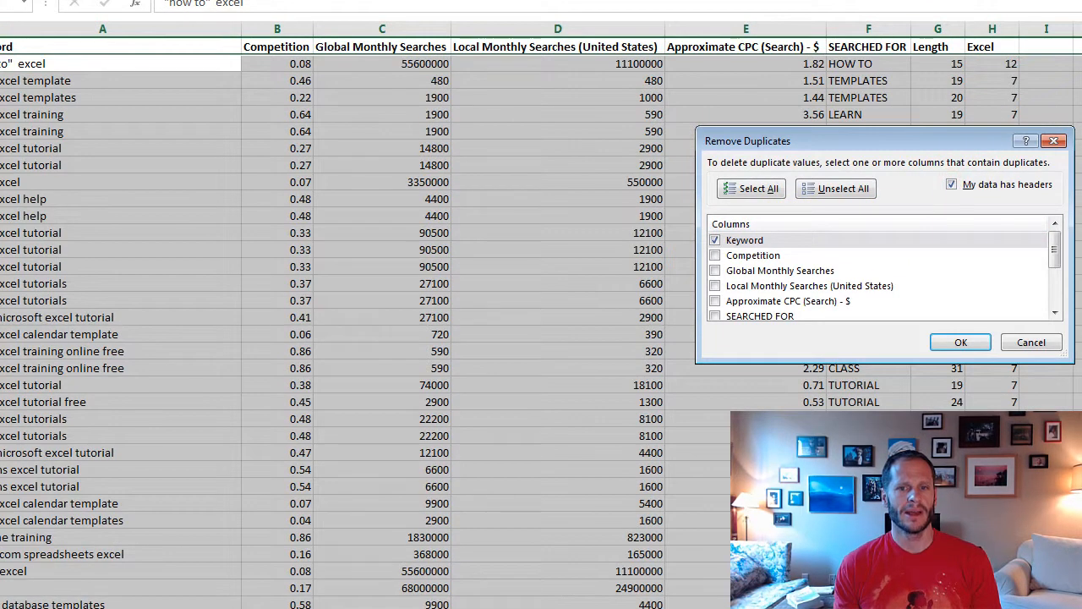
pyautogui.click(957, 340)
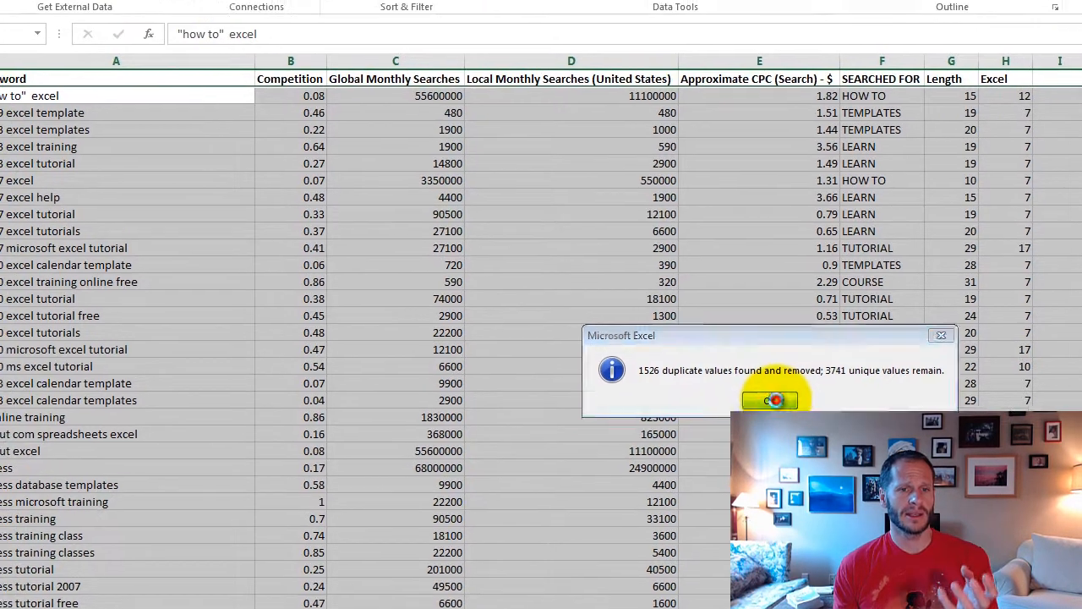
pyautogui.click(759, 371)
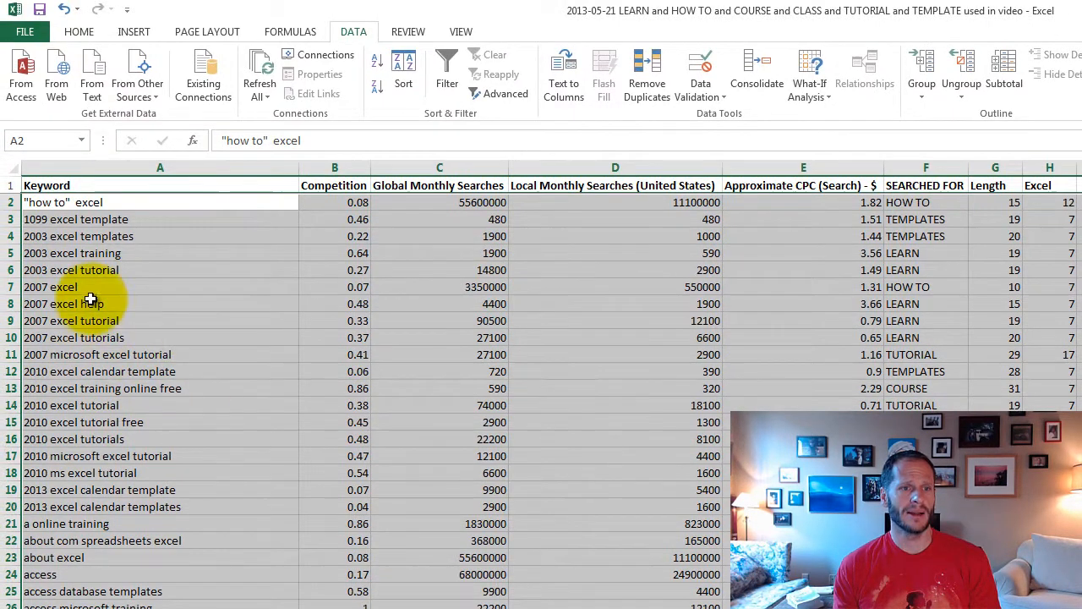
# Review the Keyword column after the duplicate removal to check that each keyword is listed once.
pyautogui.click(88, 302)
pyautogui.click(128, 202)
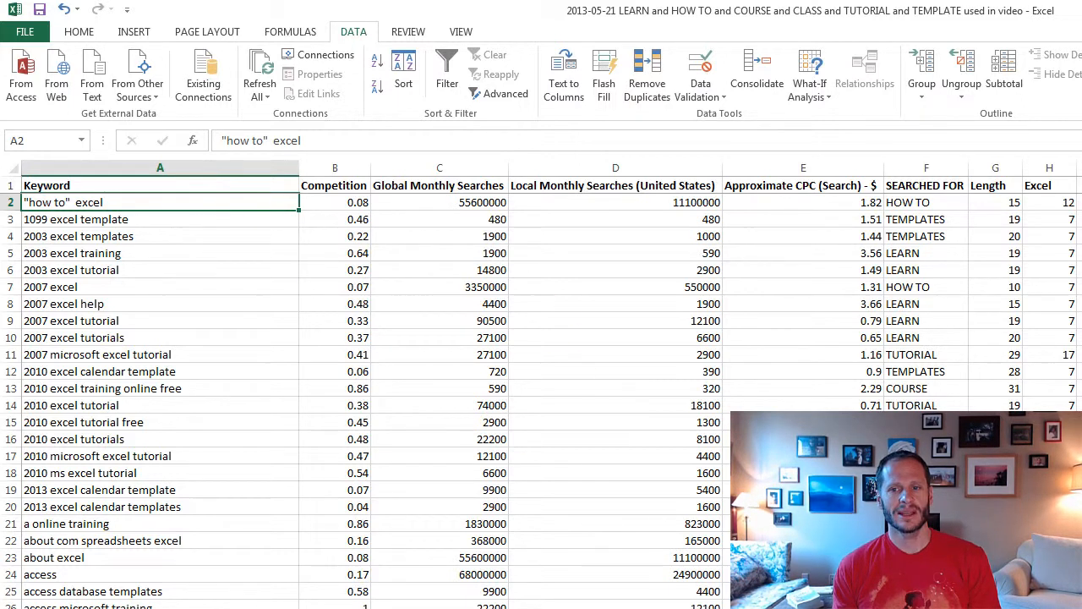
pyautogui.click(177, 217)
pyautogui.click(191, 265)
pyautogui.click(210, 302)
pyautogui.click(208, 253)
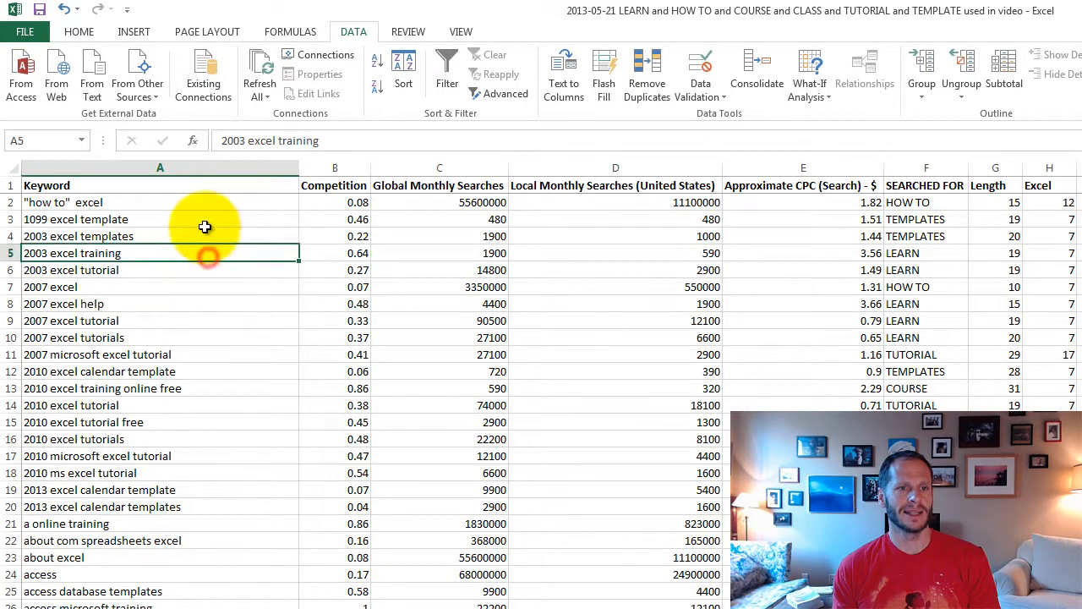
pyautogui.click(207, 218)
pyautogui.click(204, 202)
pyautogui.click(213, 262)
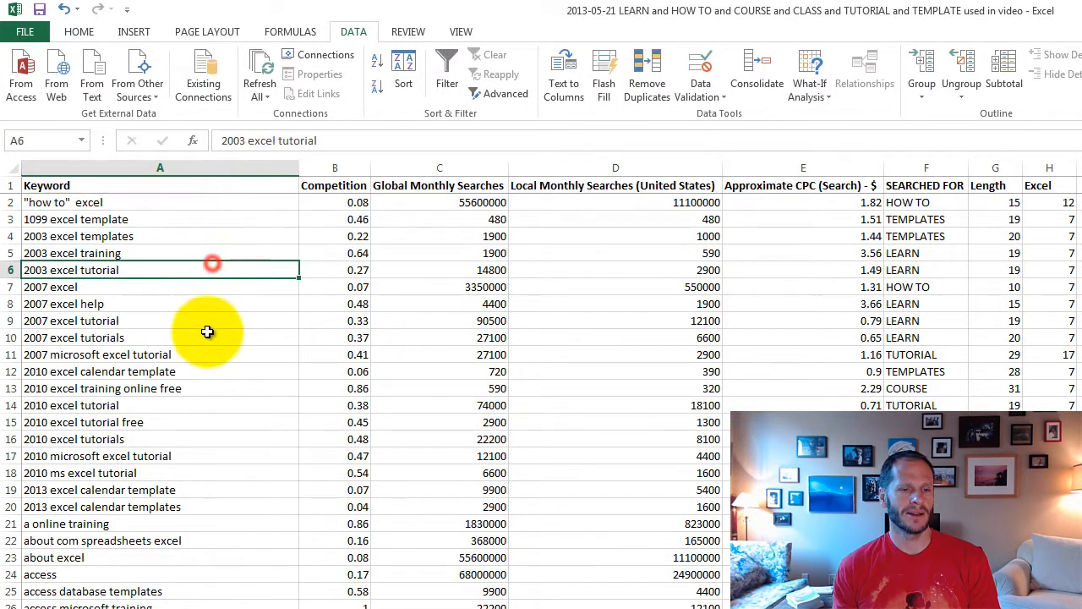
pyautogui.click(204, 404)
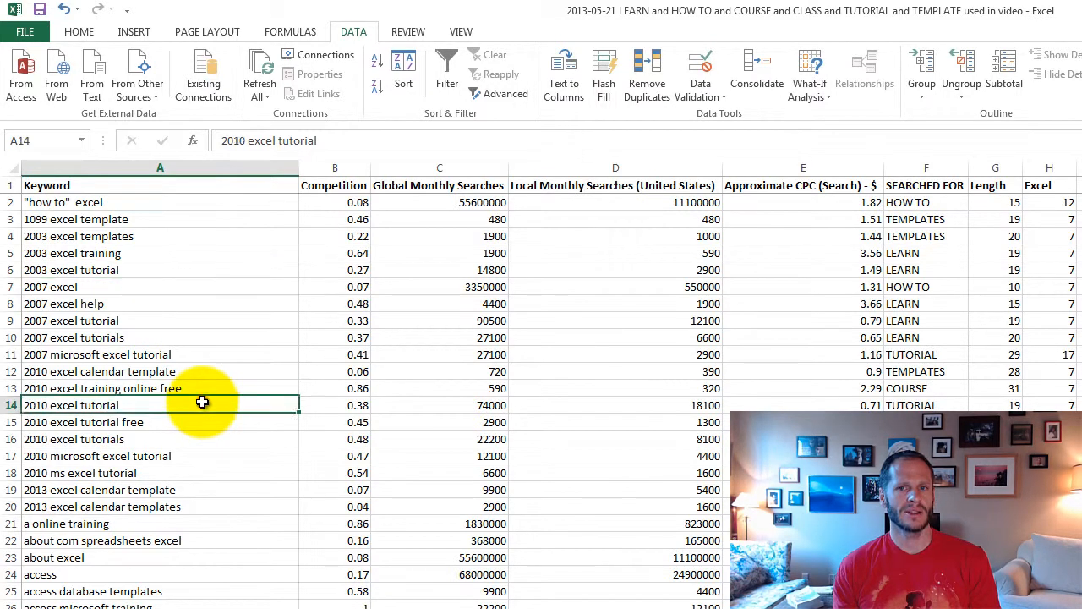
# Inspect the formula in H2 under the Excel header, switching the sheet's formula display on and off.
pyautogui.click(1067, 205)
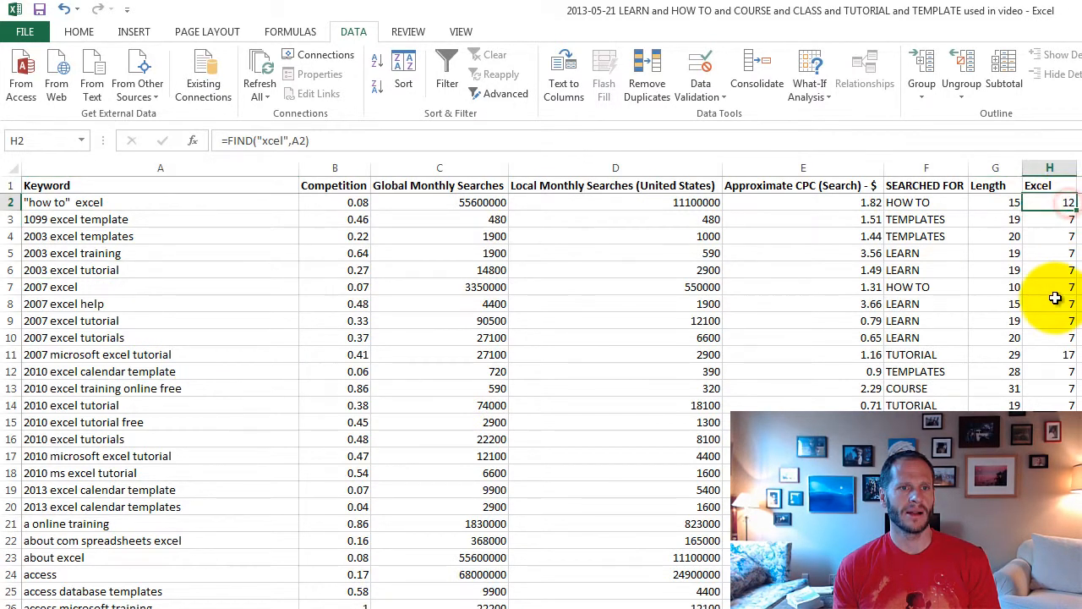
pyautogui.click(276, 32)
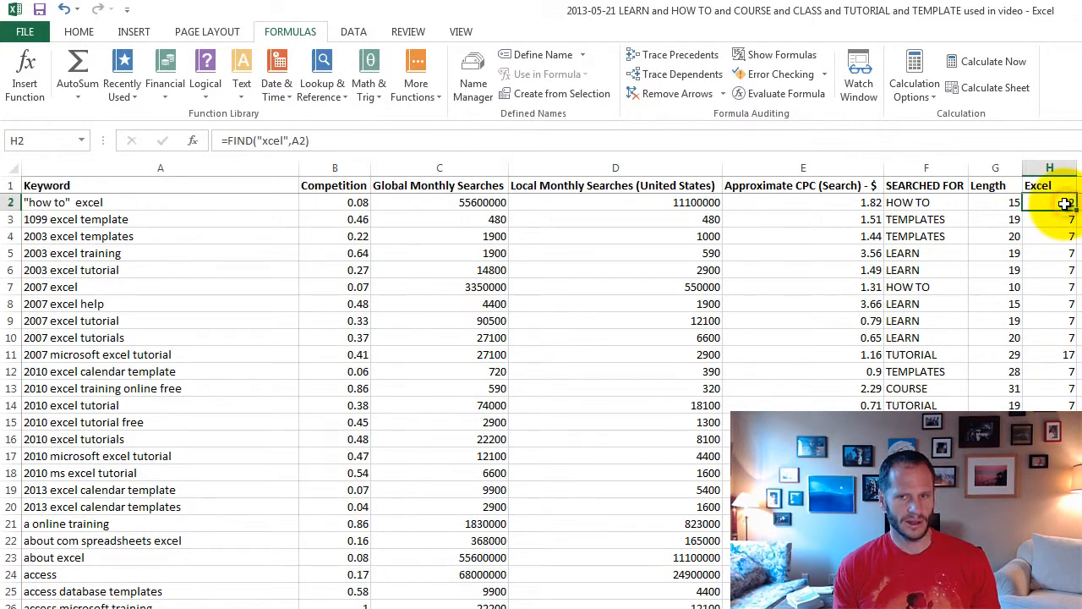
pyautogui.hotkey('ctrl', '`')
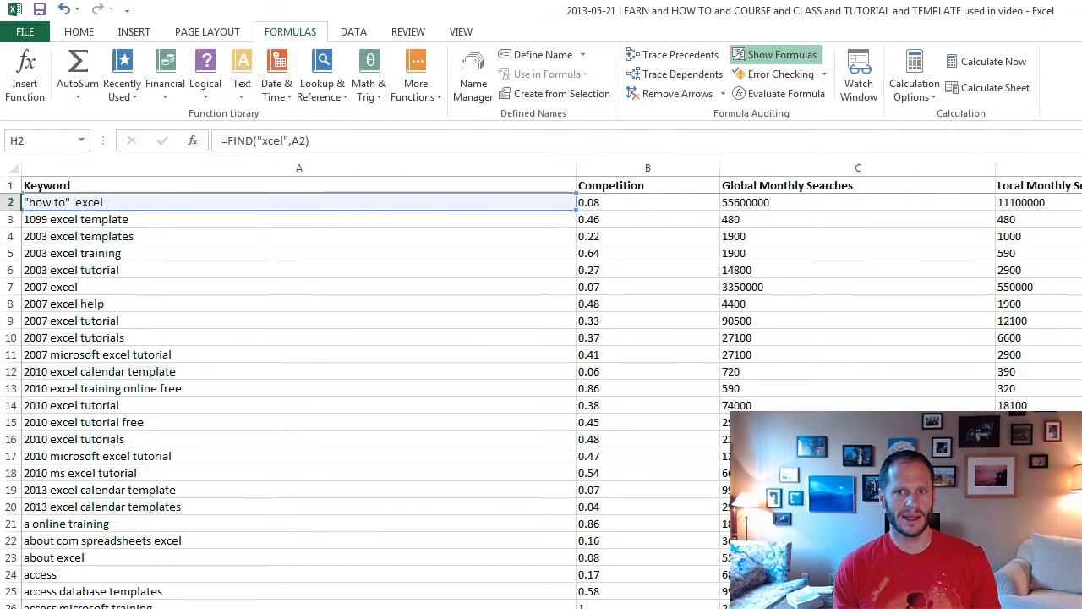
pyautogui.hotkey('ctrl', '`')
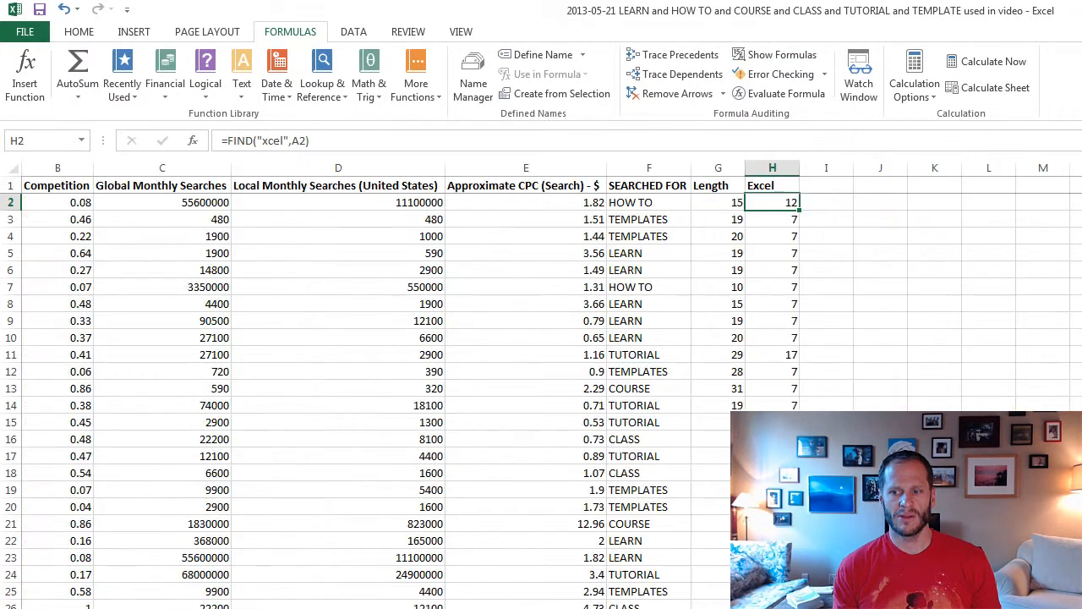
pyautogui.hotkey('ctrl', '`')
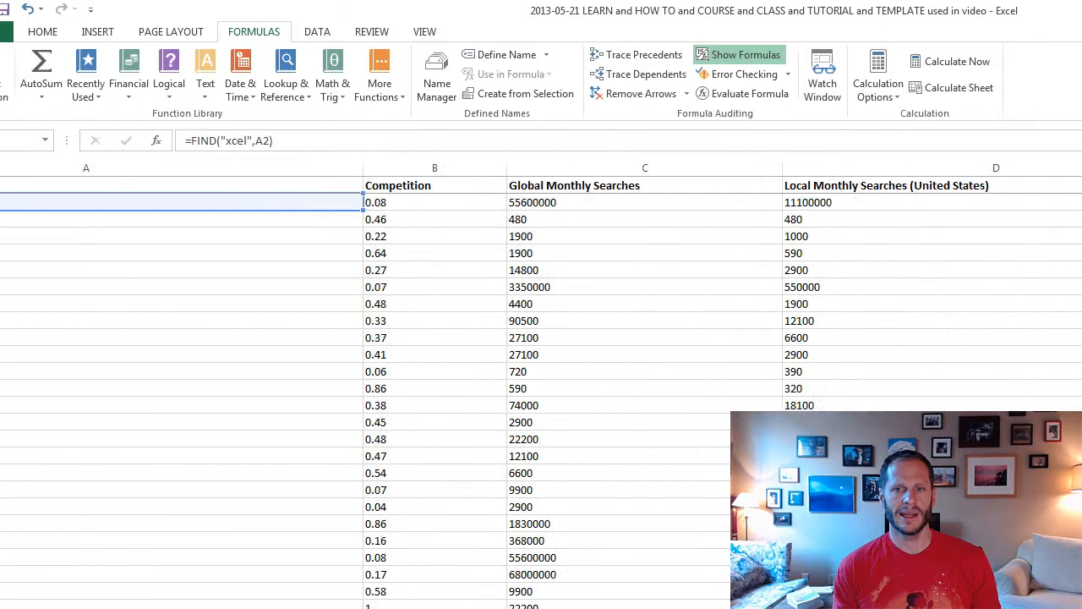
pyautogui.hotkey('ctrl', '`')
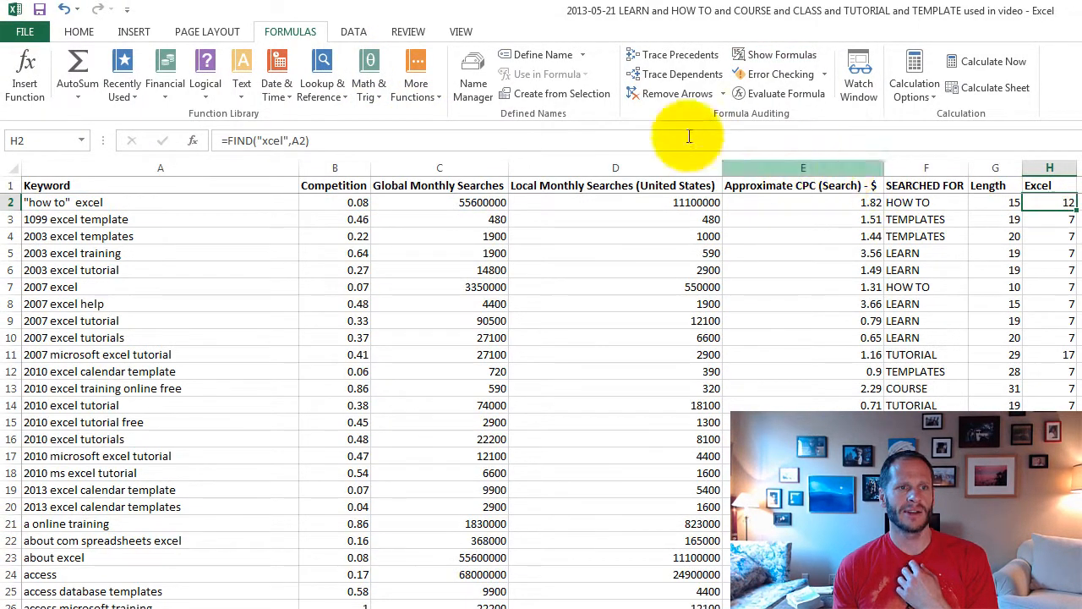
# Review the arguments of the FIND function in H2, then leave the formula as it is.
pyautogui.click(24, 95)
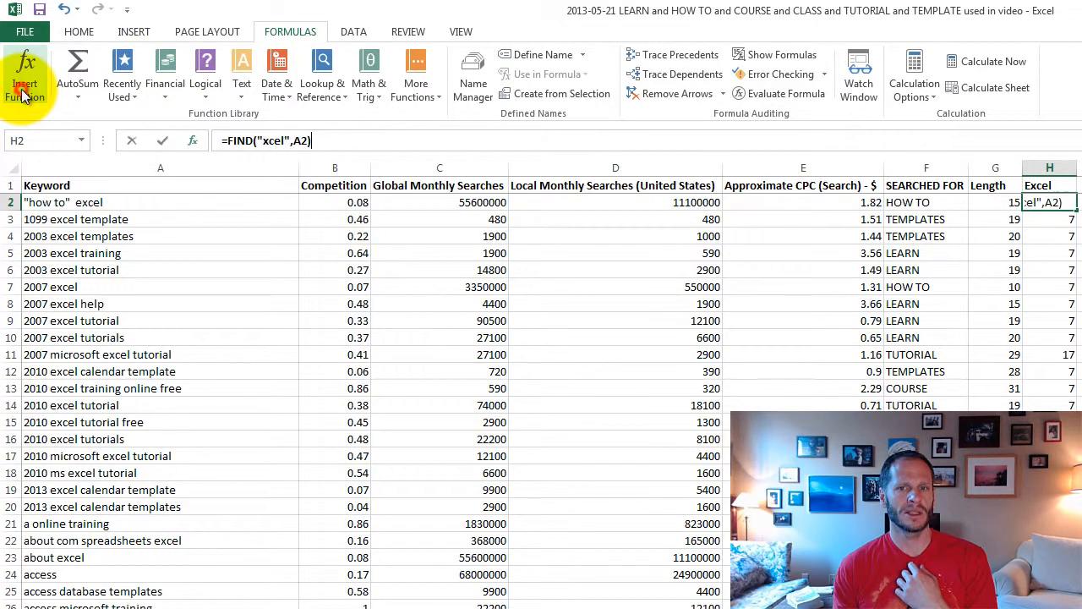
pyautogui.moveTo(874, 271); pyautogui.dragTo(773, 259)
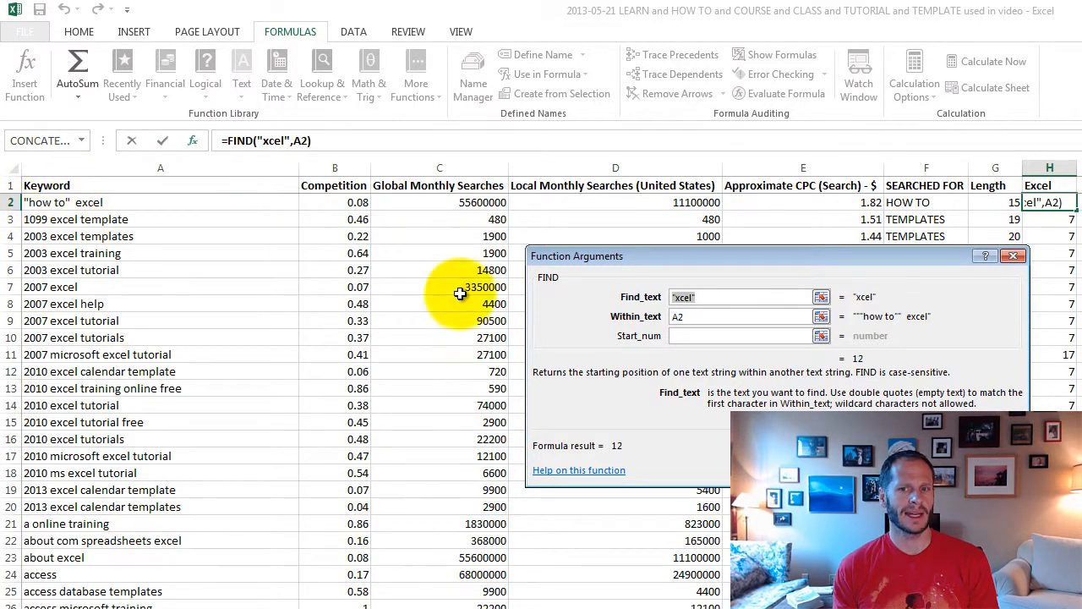
pyautogui.click(921, 470)
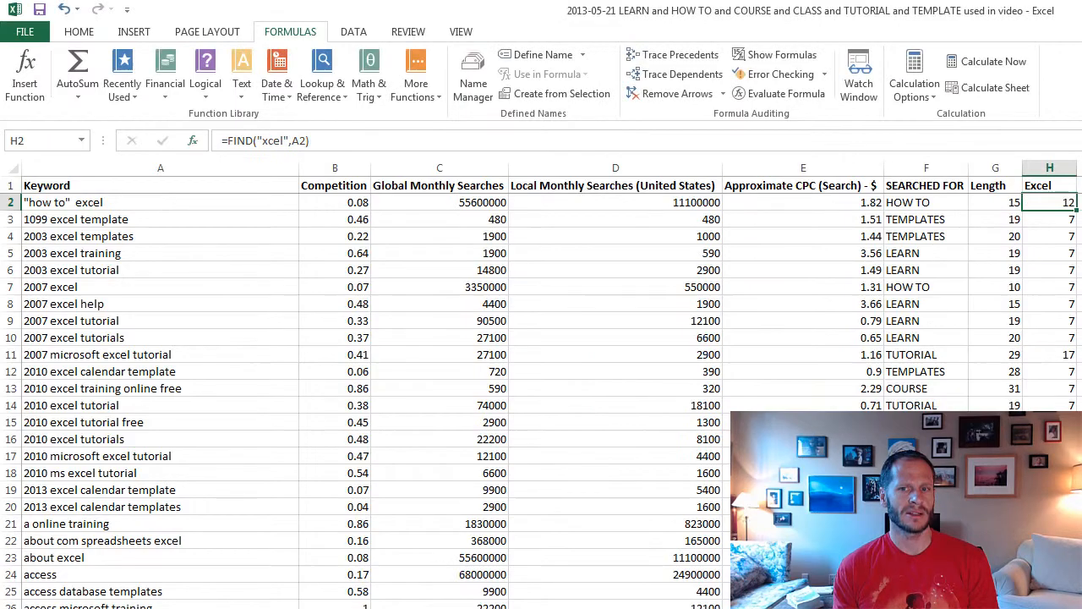
# Enter a FIND formula in cell I2 that looks for "xcel" within the keyword in A2.
pyautogui.click(1049, 523)
pyautogui.click(1081, 303)
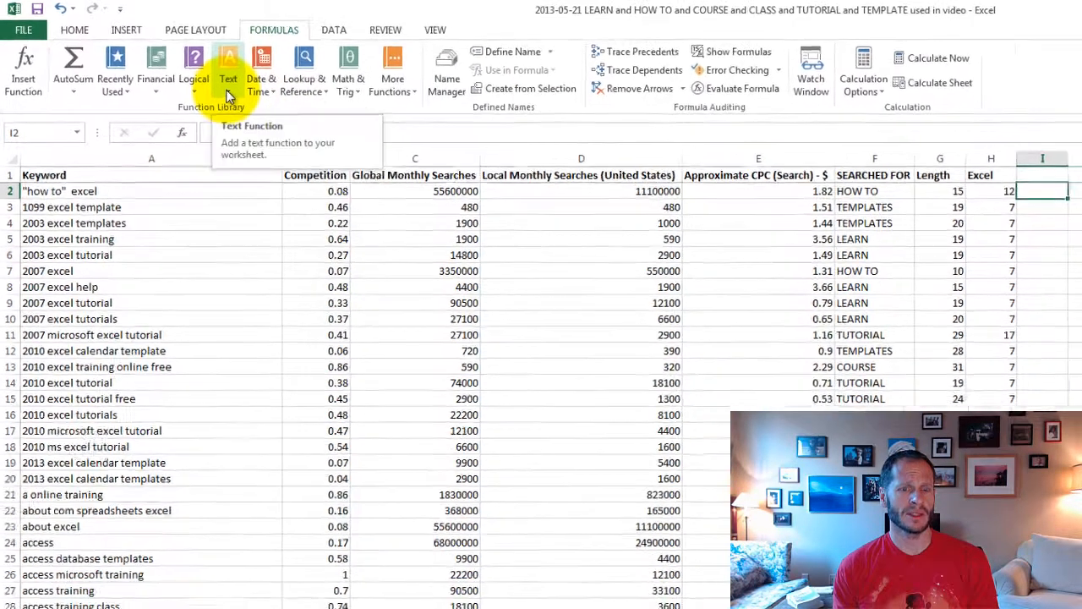
pyautogui.click(227, 85)
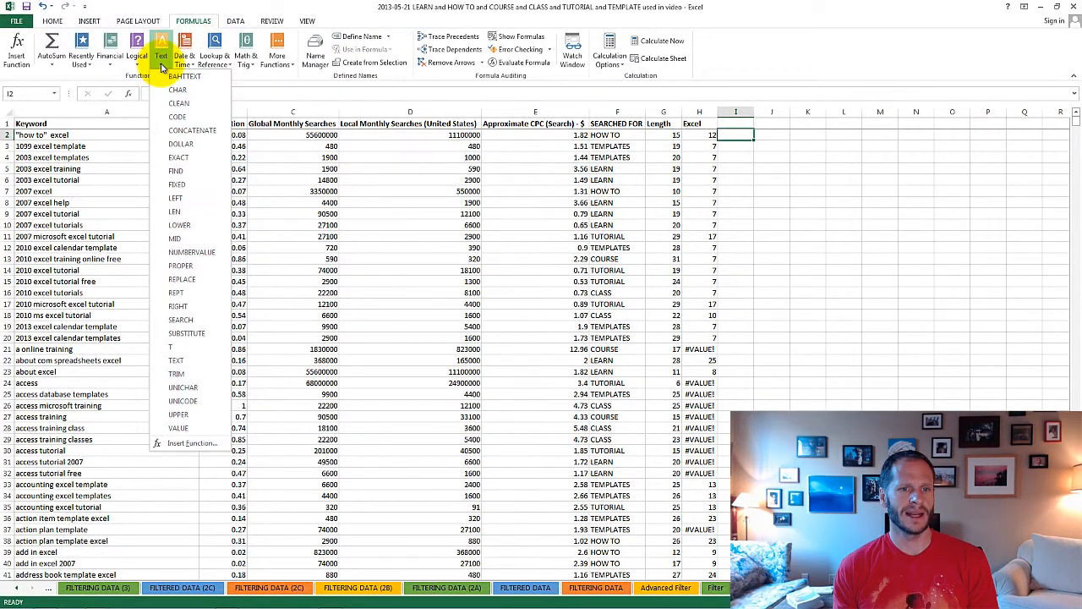
pyautogui.click(193, 174)
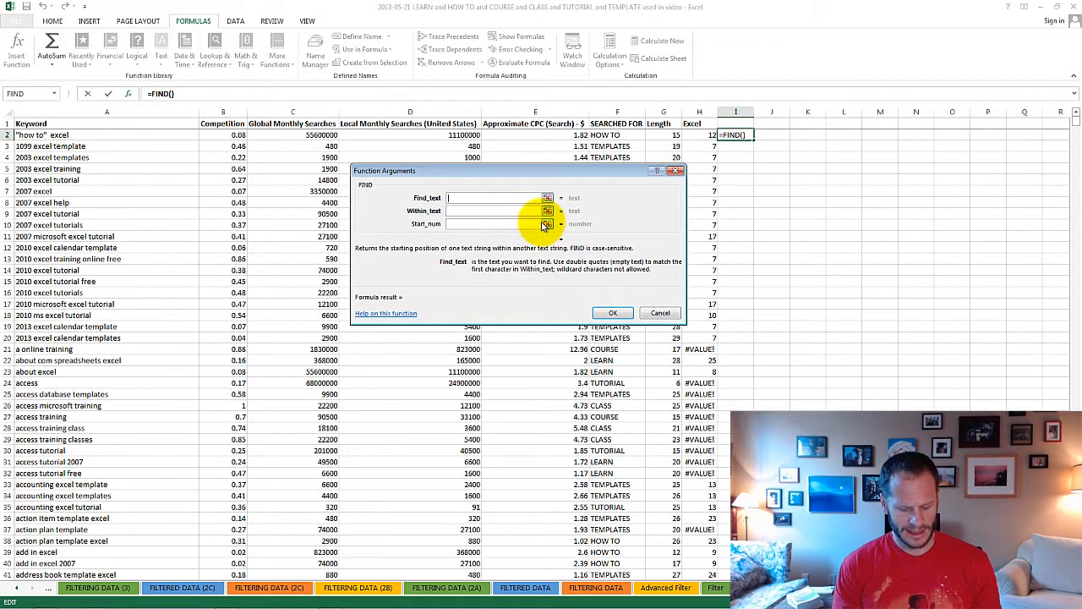
pyautogui.write('xcel')
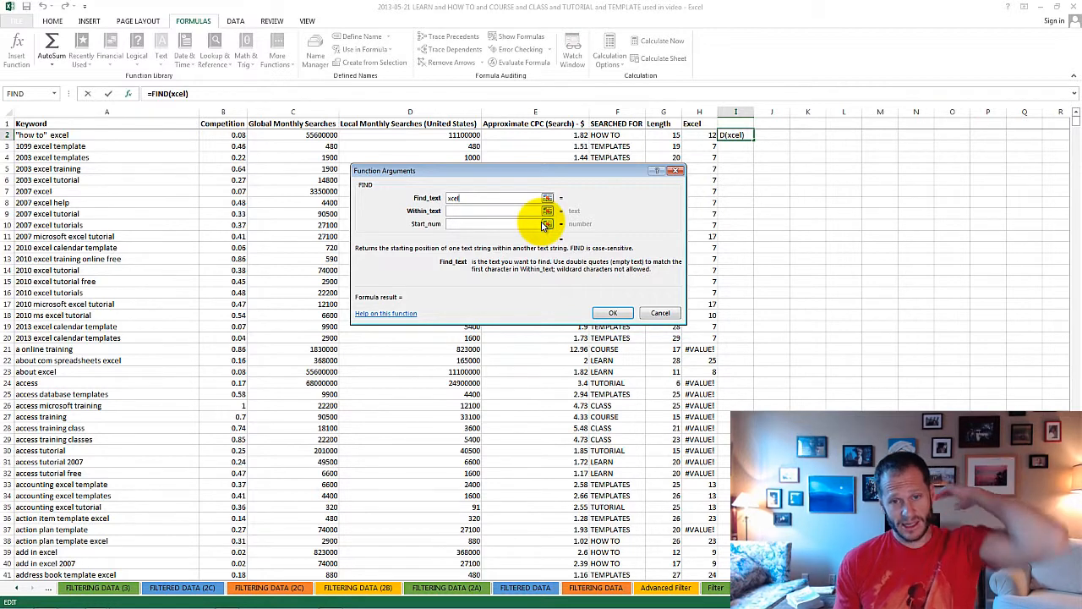
pyautogui.click(457, 210)
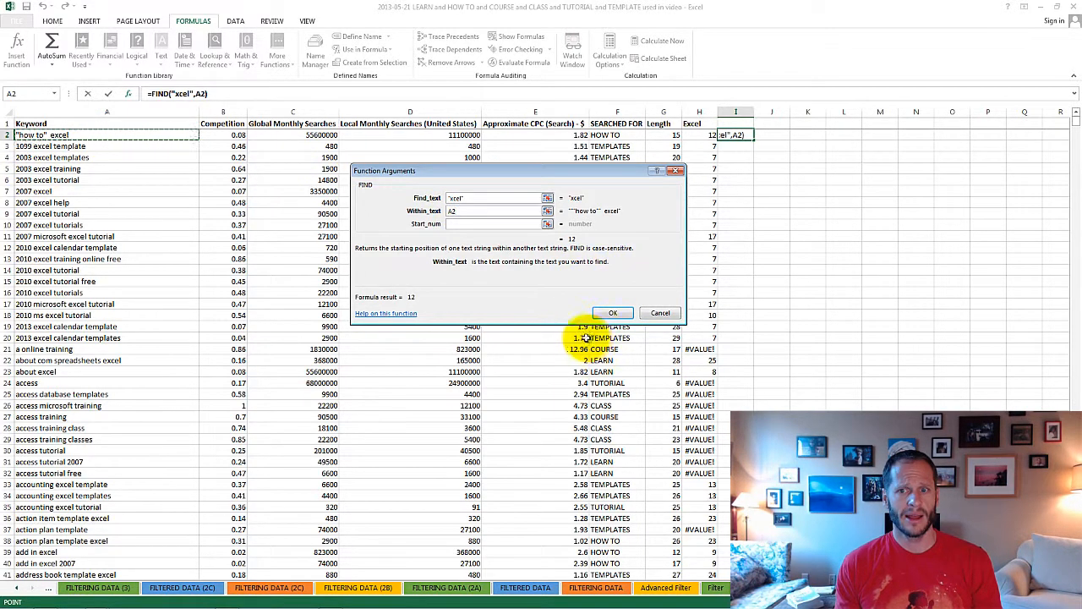
pyautogui.click(613, 313)
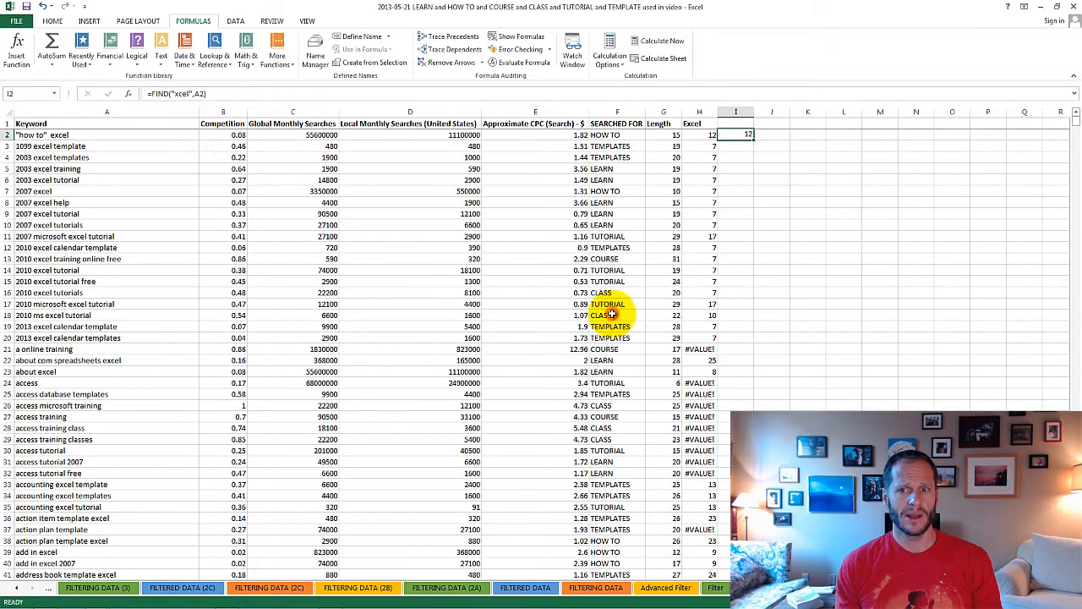
# Copy the FIND formula from I2 down column I to the last data row, row 3742, and check the copied cells.
pyautogui.click(738, 157)
pyautogui.click(748, 135)
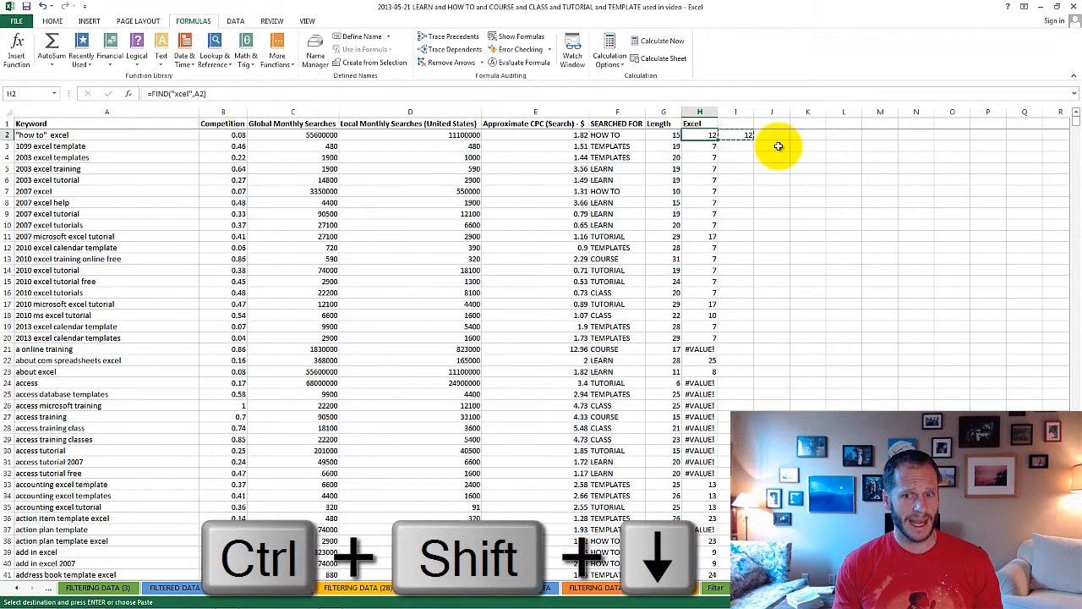
pyautogui.hotkey('ctrl', 'shift', 'Down')
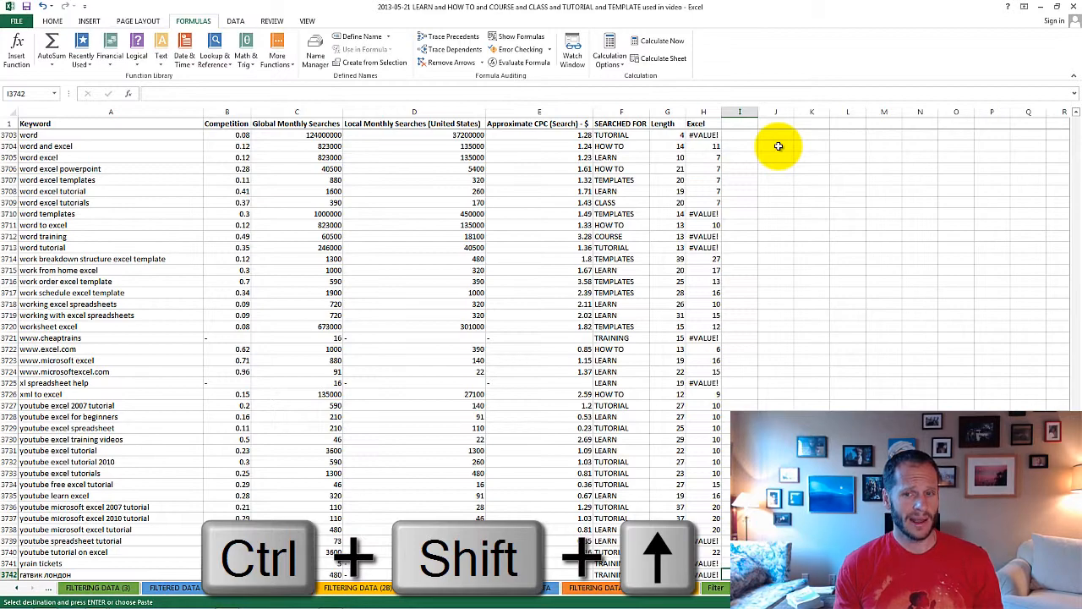
pyautogui.hotkey('ctrl', 'shift', 'Up')
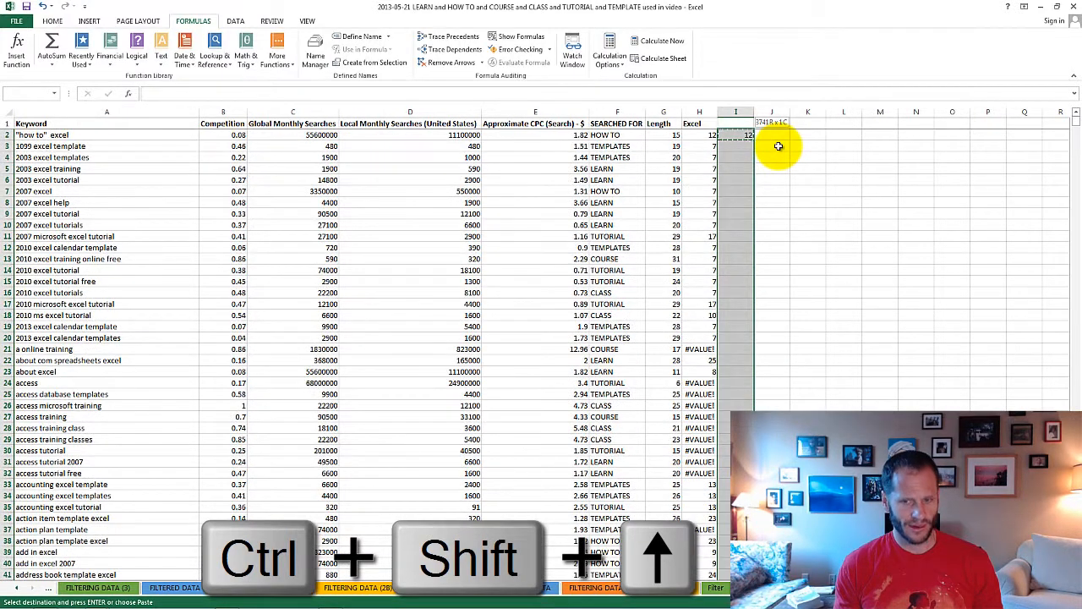
pyautogui.hotkey('ctrl', 'v')
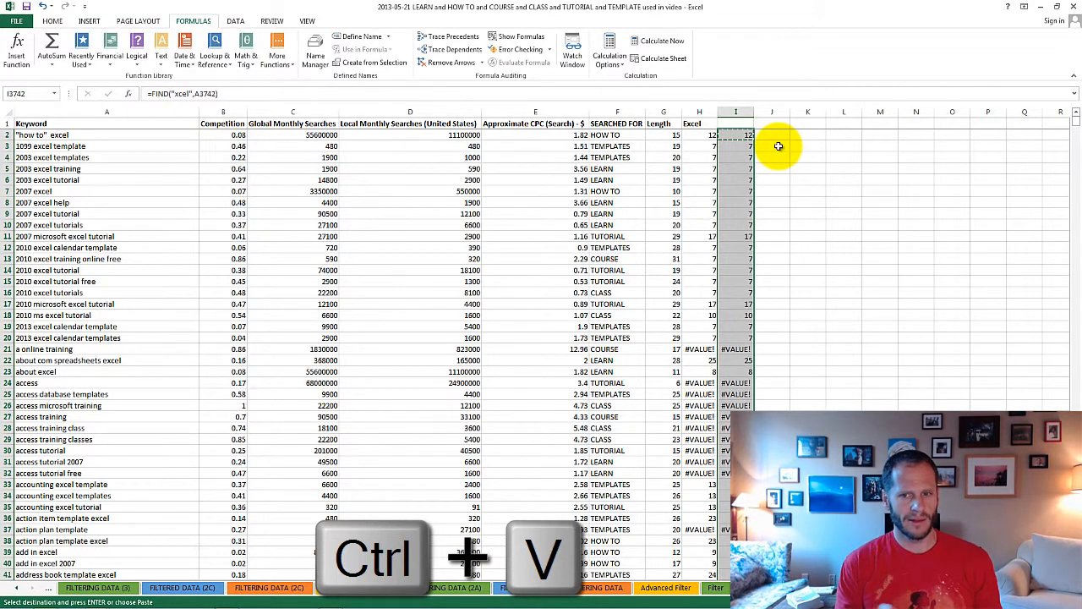
pyautogui.press('Escape')
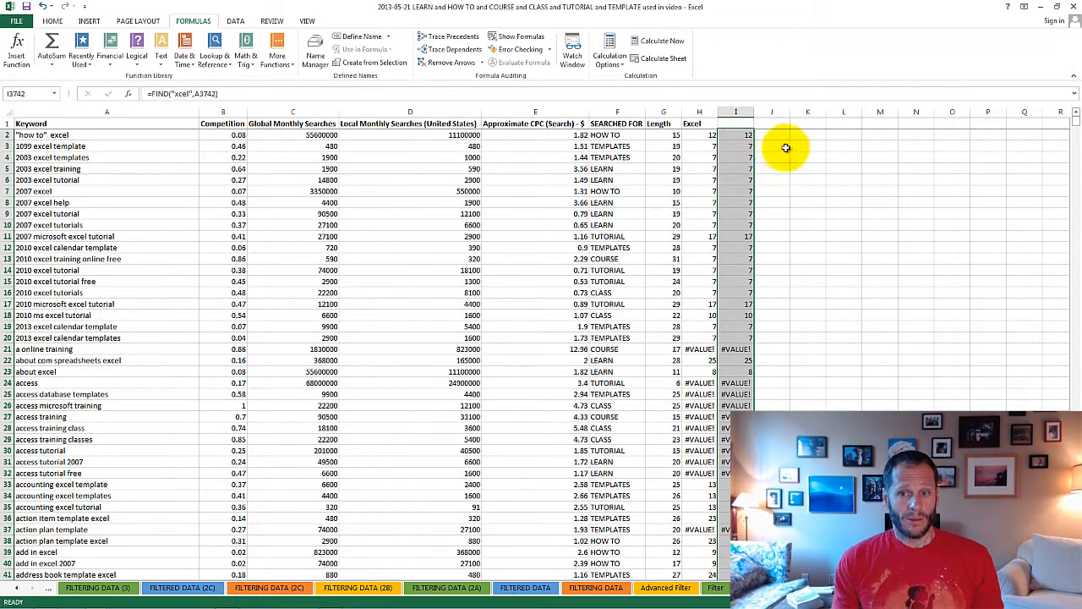
pyautogui.click(741, 135)
pyautogui.click(742, 157)
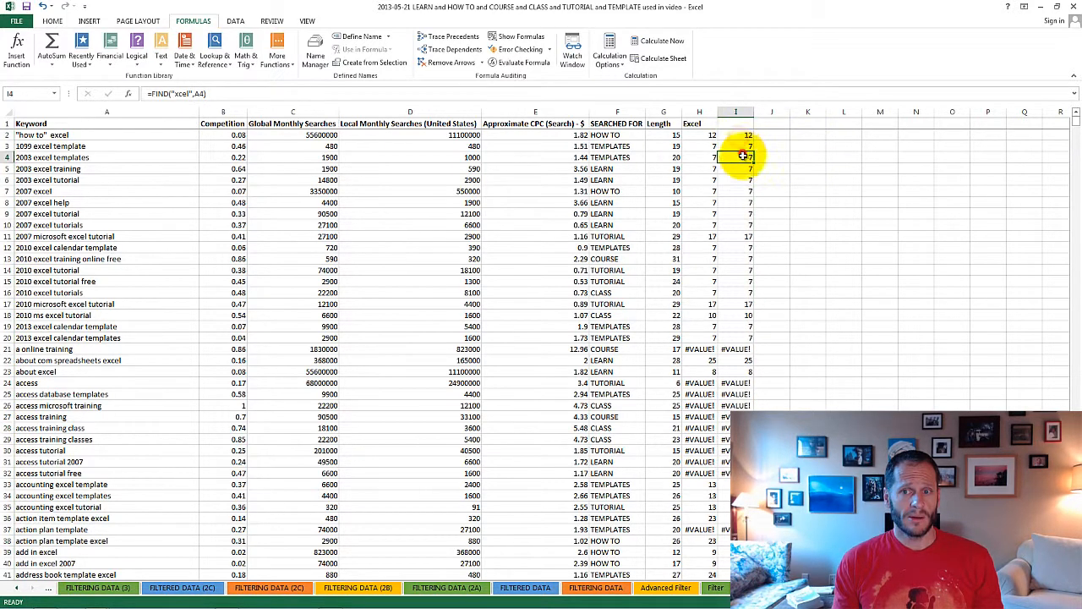
# Delete the whole of column I with the duplicate FIND formulas, keeping those under the Excel header.
pyautogui.click(735, 111)
pyautogui.click(704, 145)
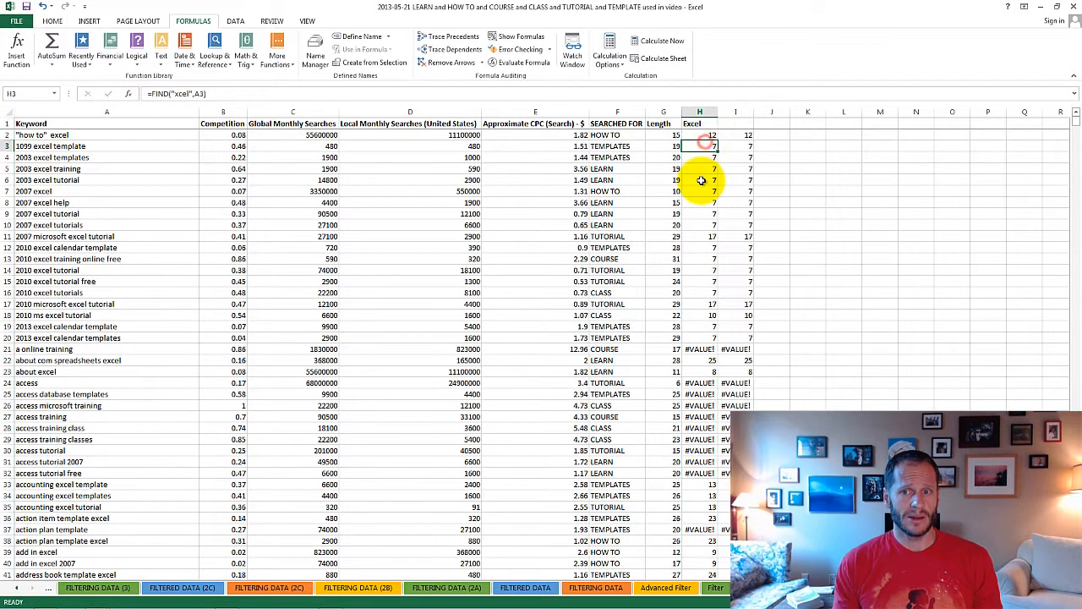
pyautogui.click(740, 111)
pyautogui.rightClick(740, 111)
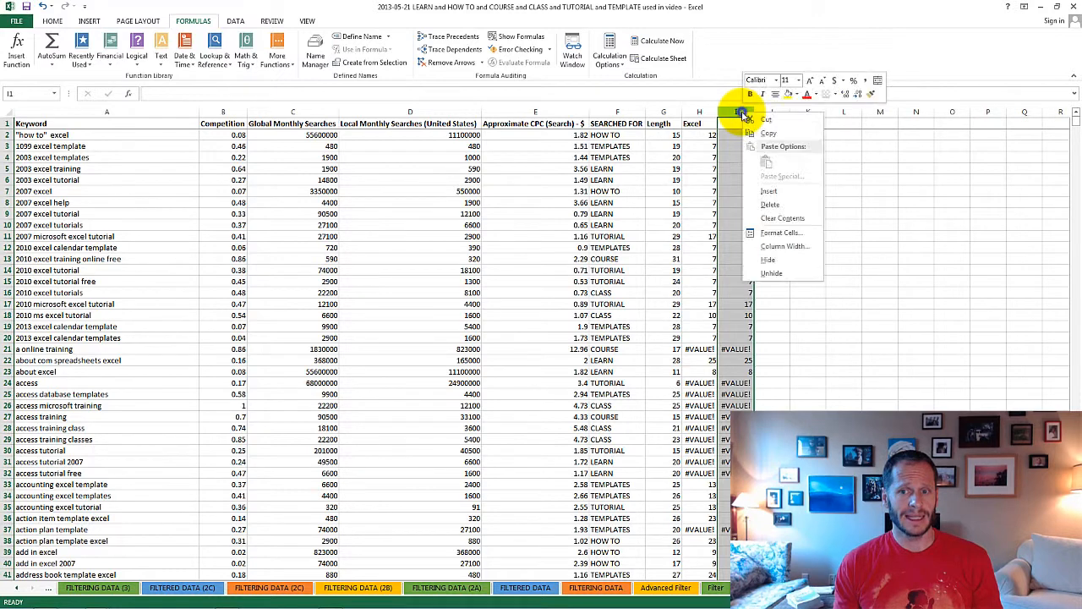
pyautogui.click(778, 206)
pyautogui.click(762, 212)
# Compare the results in the Excel column with their keywords, including the row for "a online training".
pyautogui.click(705, 147)
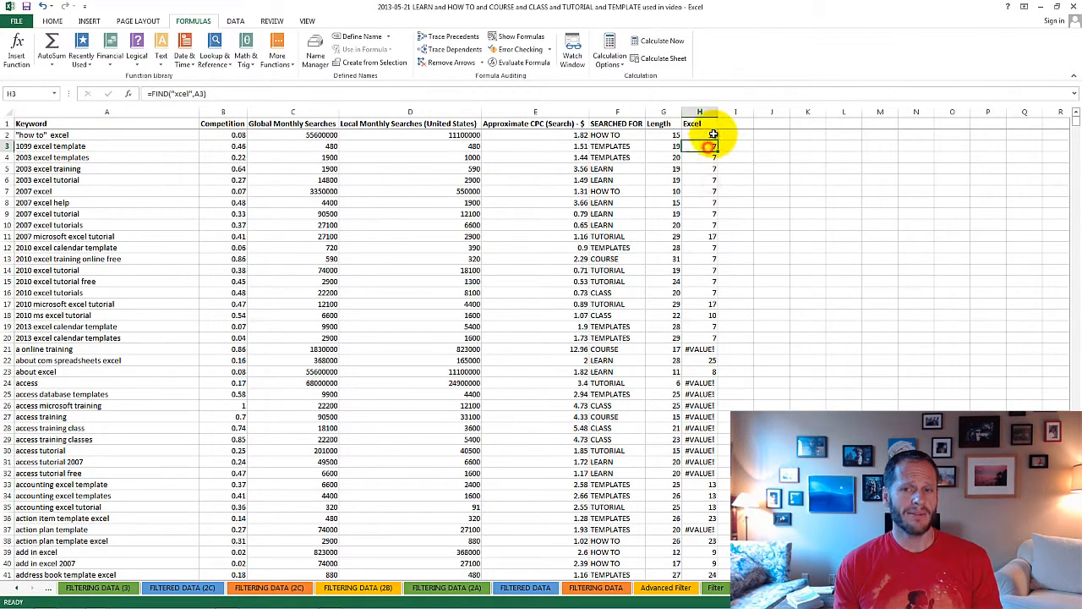
pyautogui.click(708, 203)
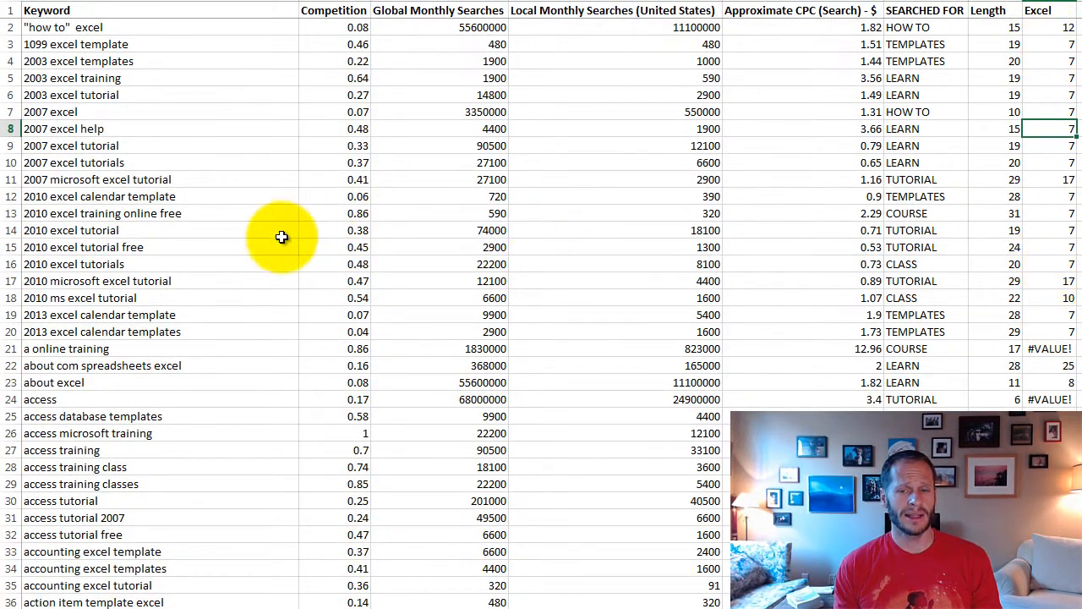
pyautogui.click(220, 243)
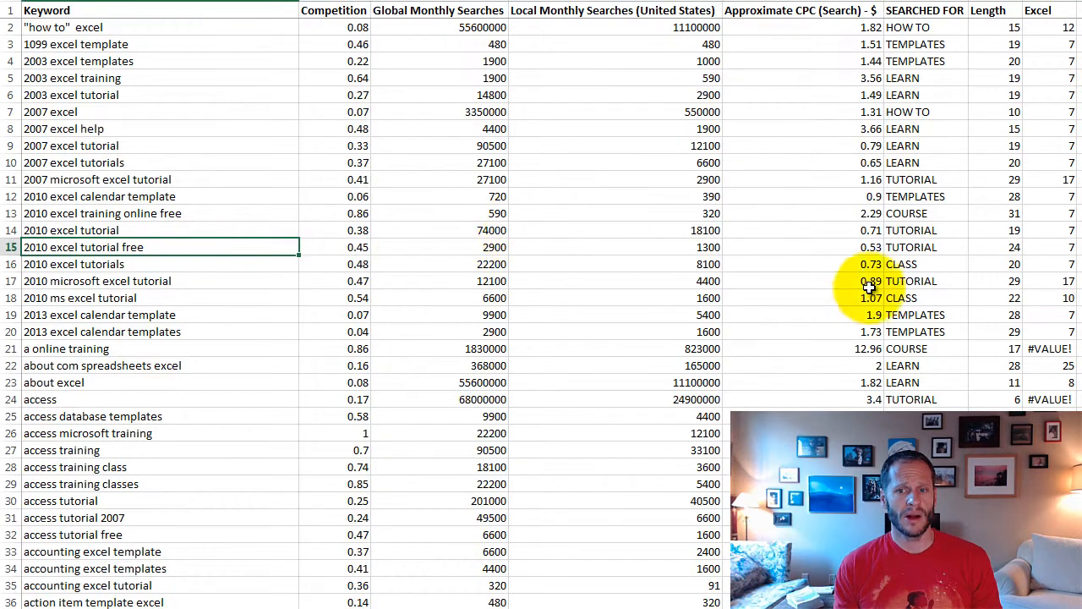
pyautogui.click(1063, 332)
pyautogui.moveTo(970, 286); pyautogui.dragTo(32, 30)
pyautogui.moveTo(35, 348); pyautogui.dragTo(1055, 350)
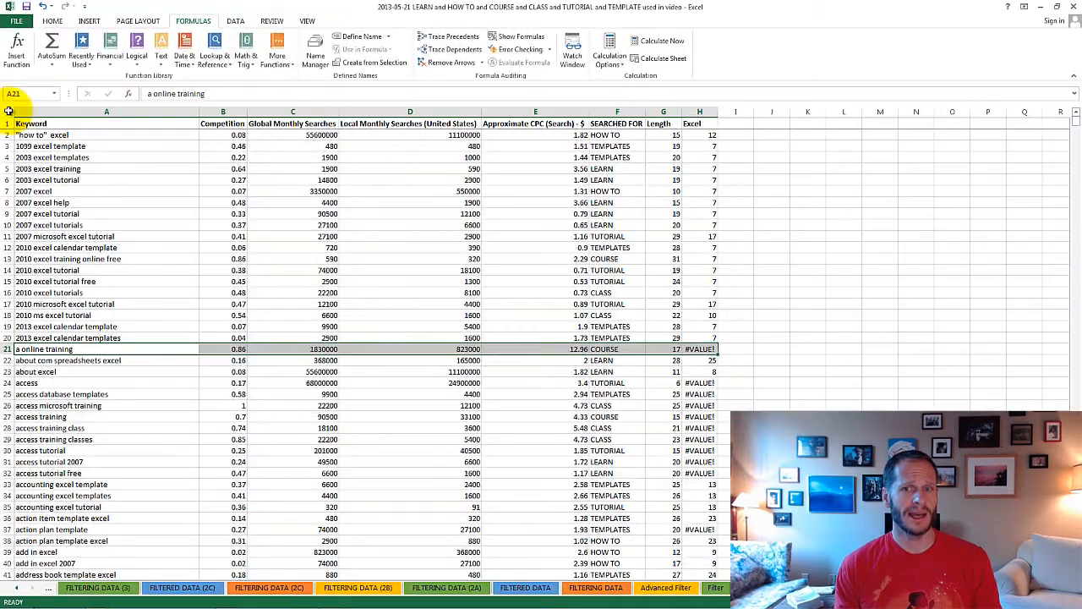
# Sort the whole sheet by the Excel column's values from smallest to largest, treating the first row as headers.
pyautogui.click(8, 111)
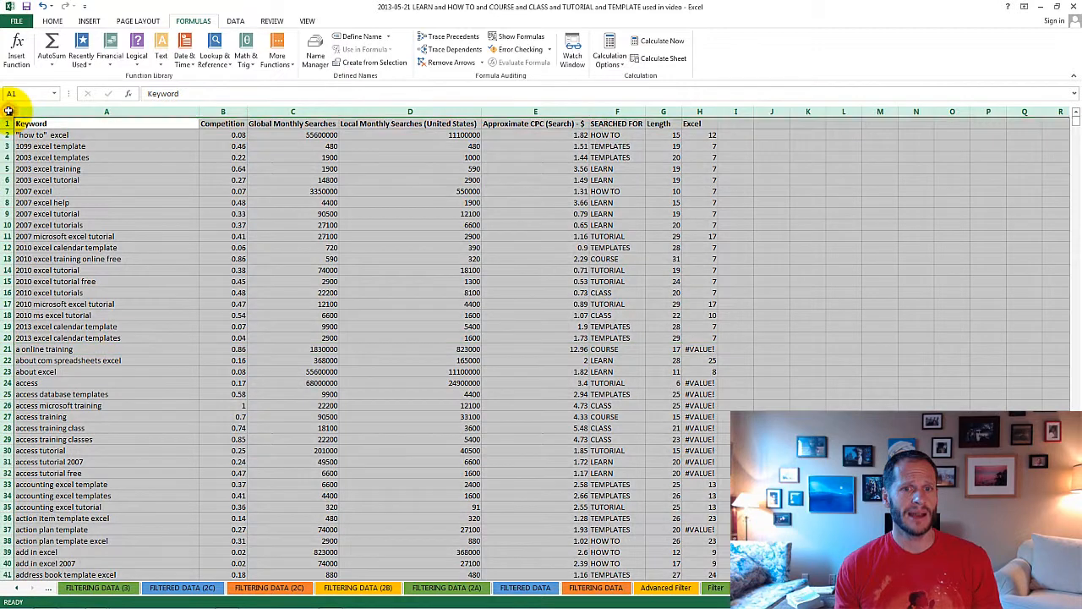
pyautogui.click(233, 20)
pyautogui.click(269, 46)
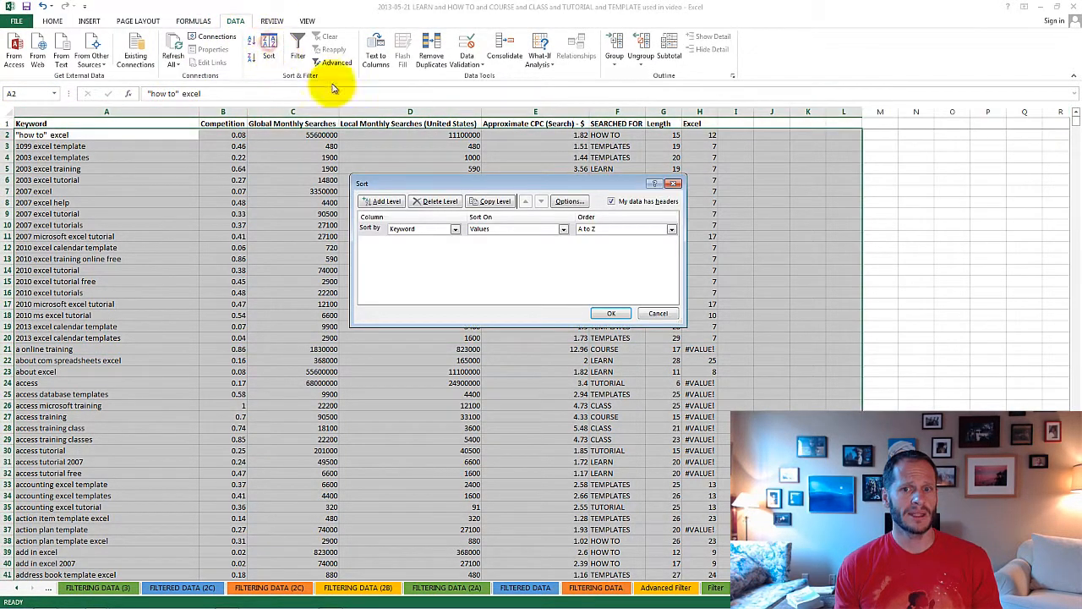
pyautogui.click(611, 202)
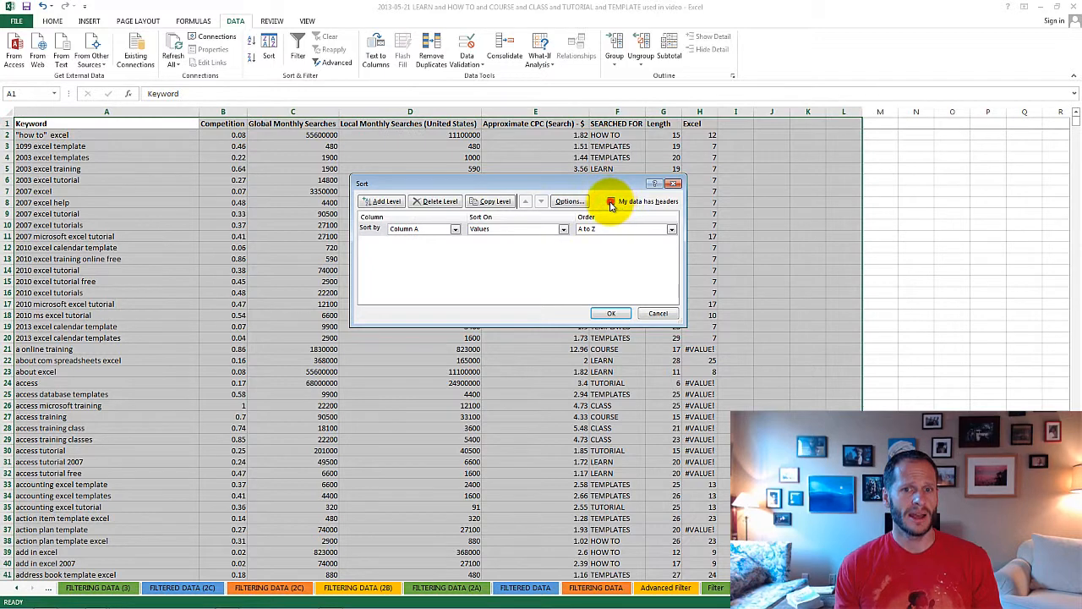
pyautogui.click(611, 201)
pyautogui.click(455, 229)
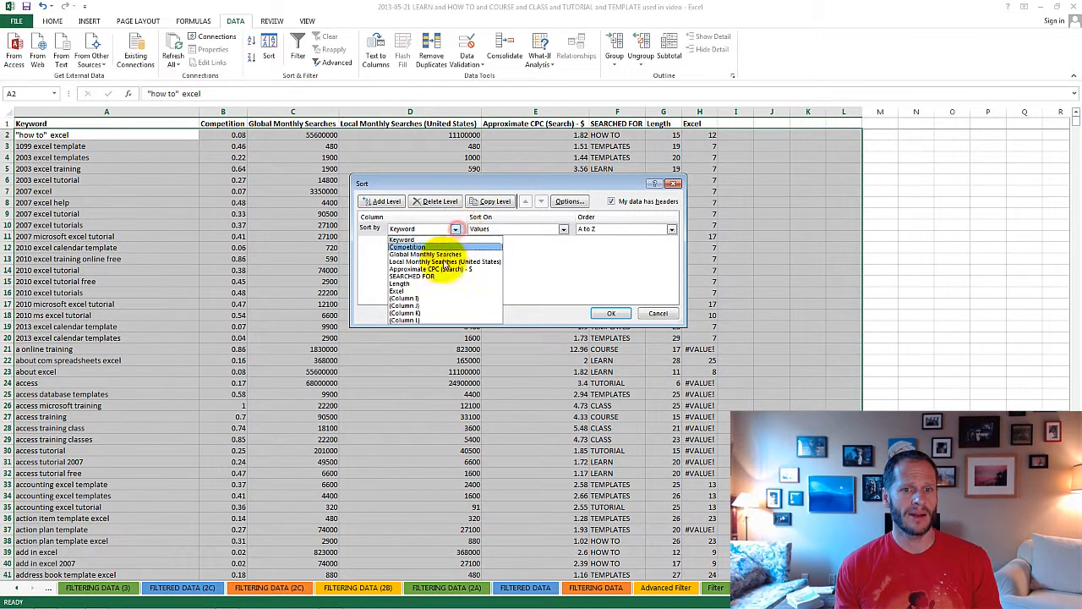
pyautogui.click(441, 291)
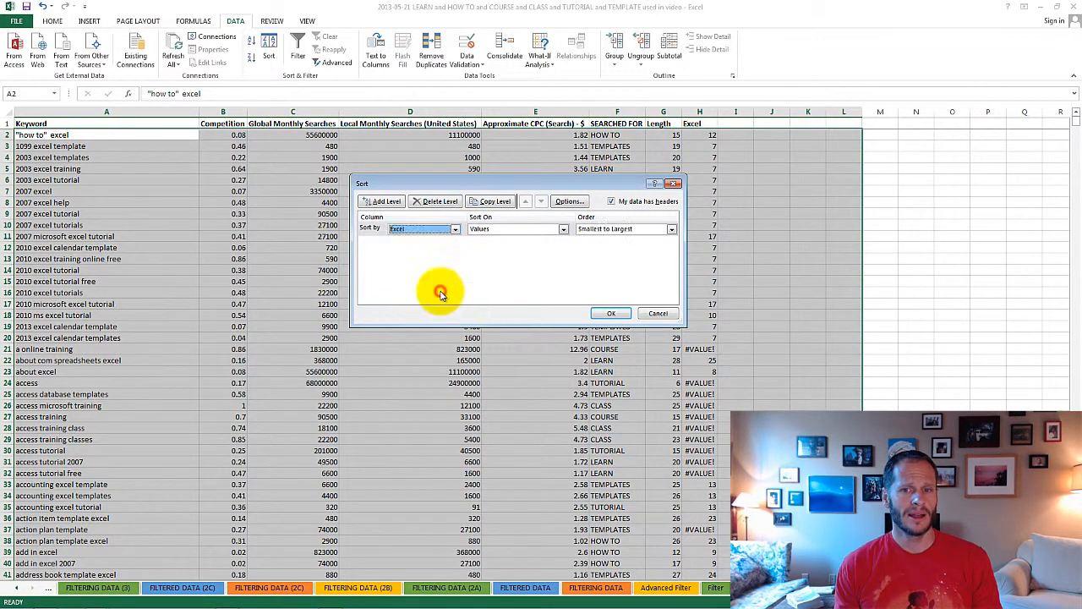
pyautogui.click(612, 312)
pyautogui.hotkey('ctrl', 'Home')
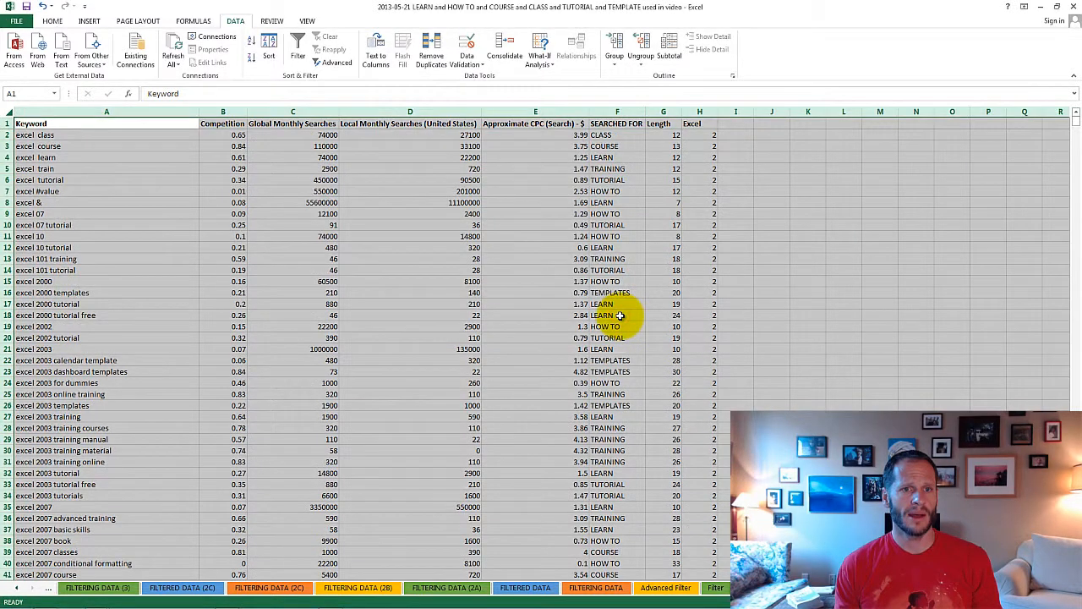
# Re-sort the sheet by the Excel column with the order changed to Largest to Smallest.
pyautogui.click(268, 49)
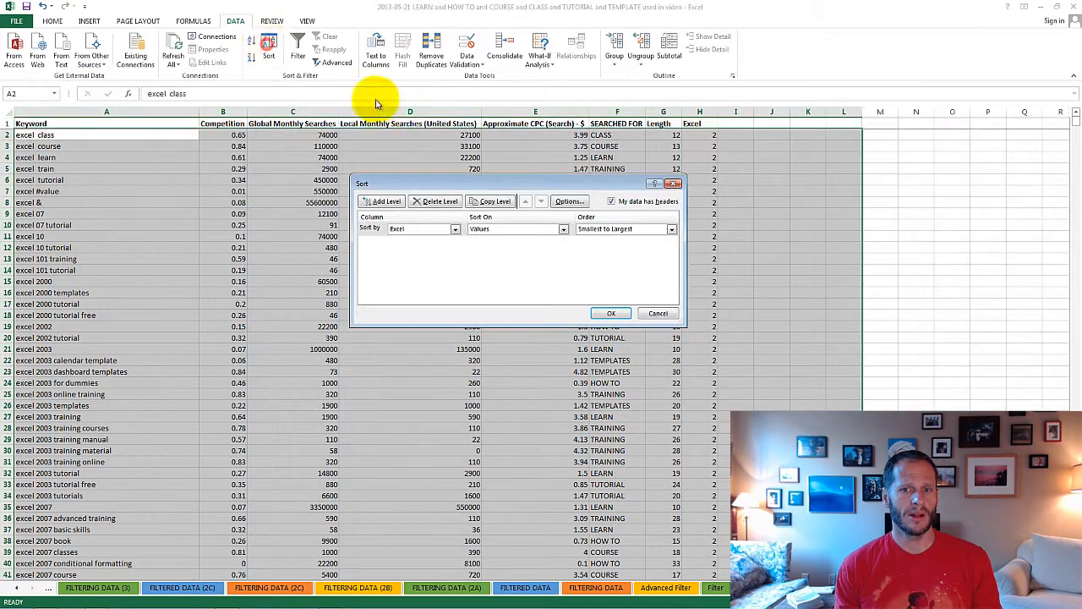
pyautogui.click(650, 228)
pyautogui.click(640, 246)
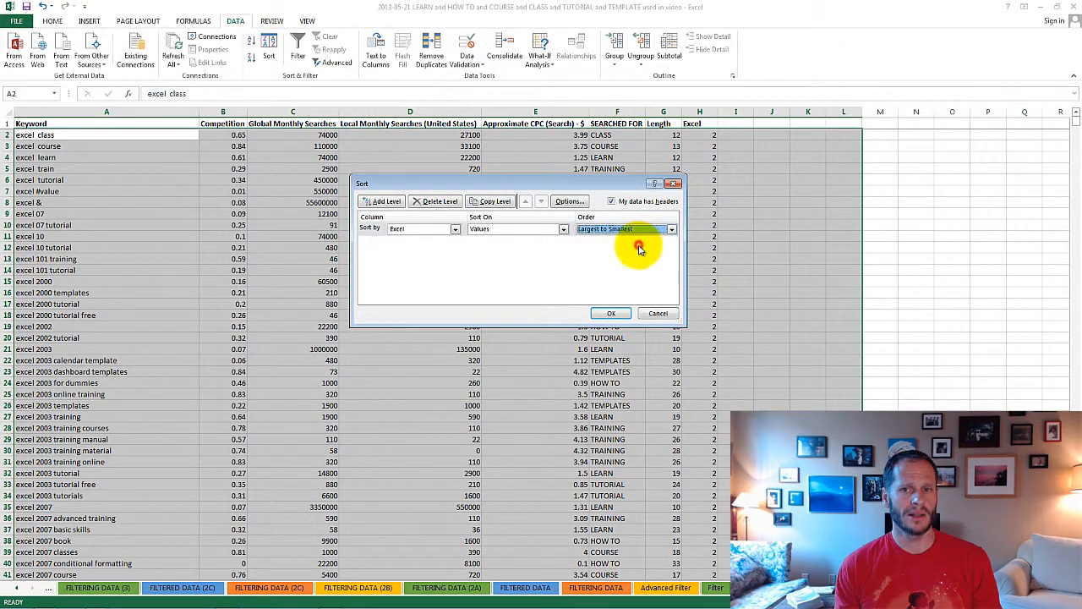
pyautogui.click(611, 314)
pyautogui.click(594, 280)
# Review the keywords whose Excel column shows #VALUE! to judge which ones are unrelated to Excel.
pyautogui.scroll(-13, 515, 394)
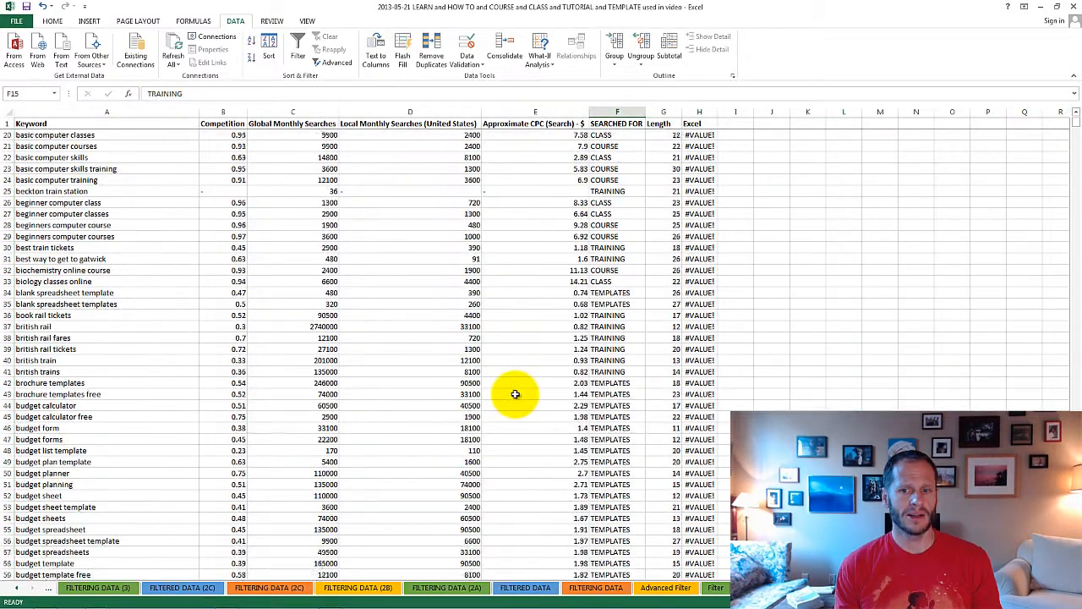
pyautogui.scroll(-20, 515, 394)
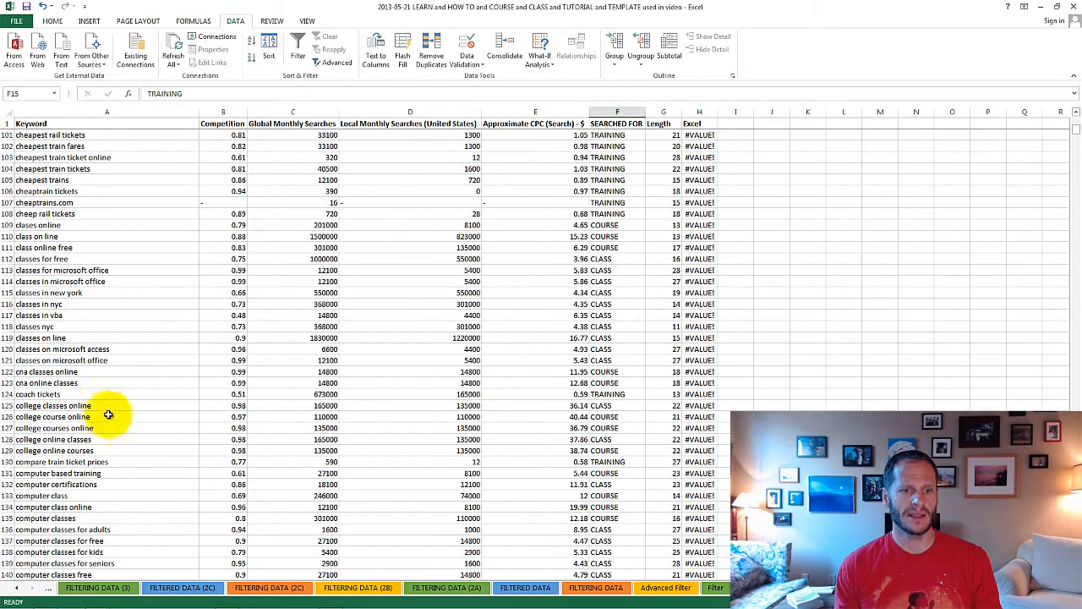
pyautogui.scroll(-8, 130, 429)
pyautogui.scroll(-12, 129, 429)
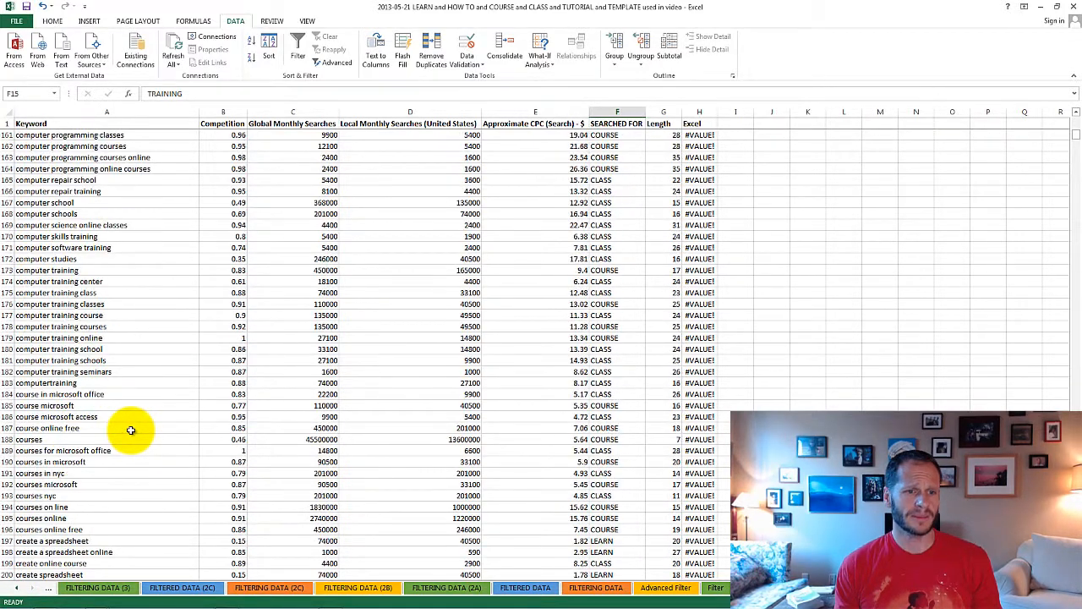
pyautogui.scroll(13, 131, 430)
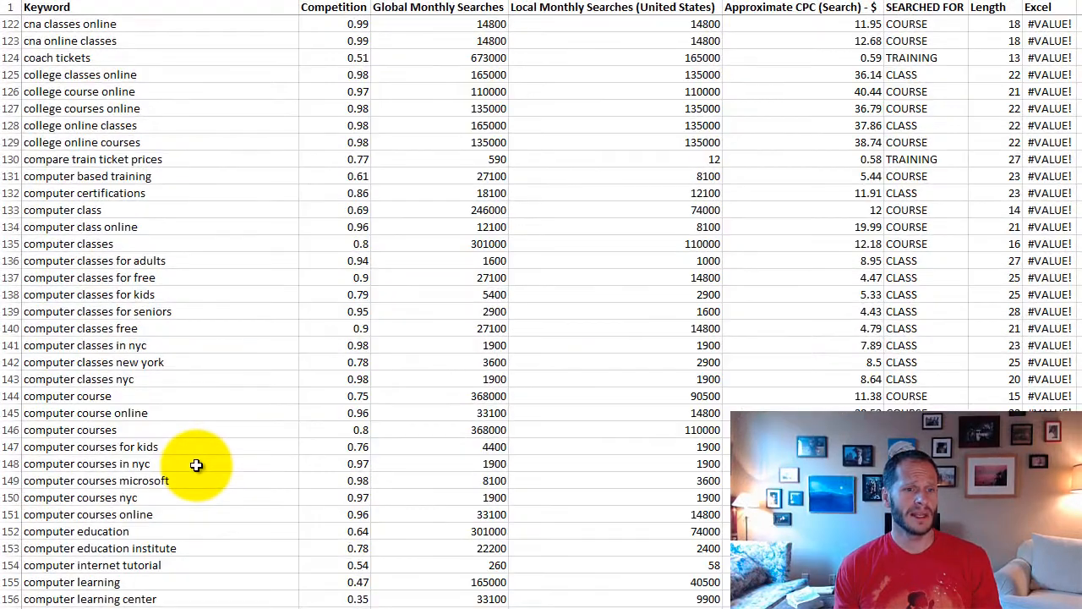
pyautogui.scroll(6, 195, 464)
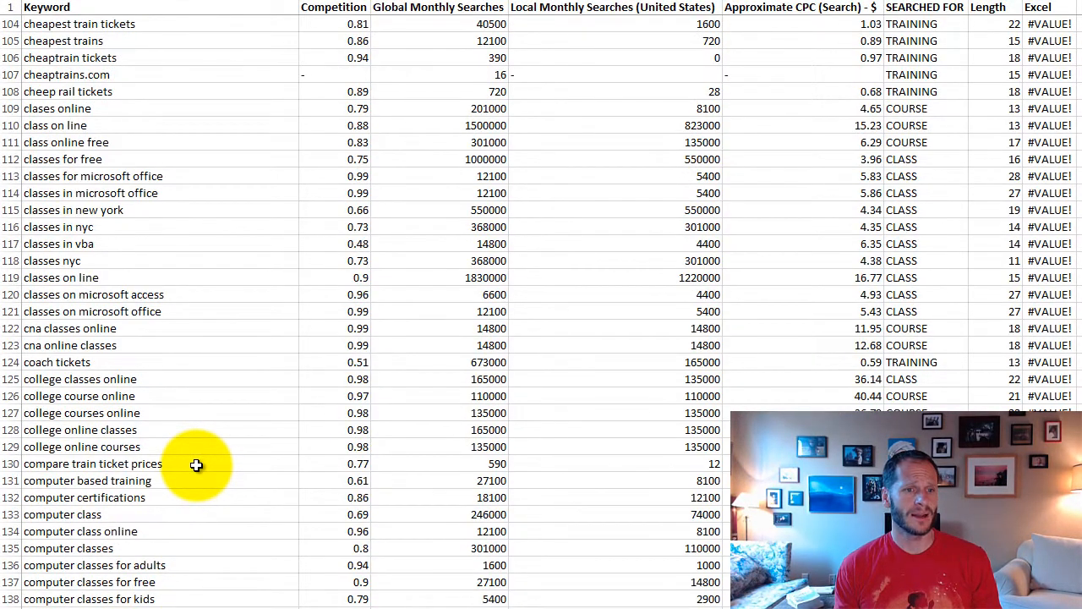
pyautogui.scroll(4, 195, 462)
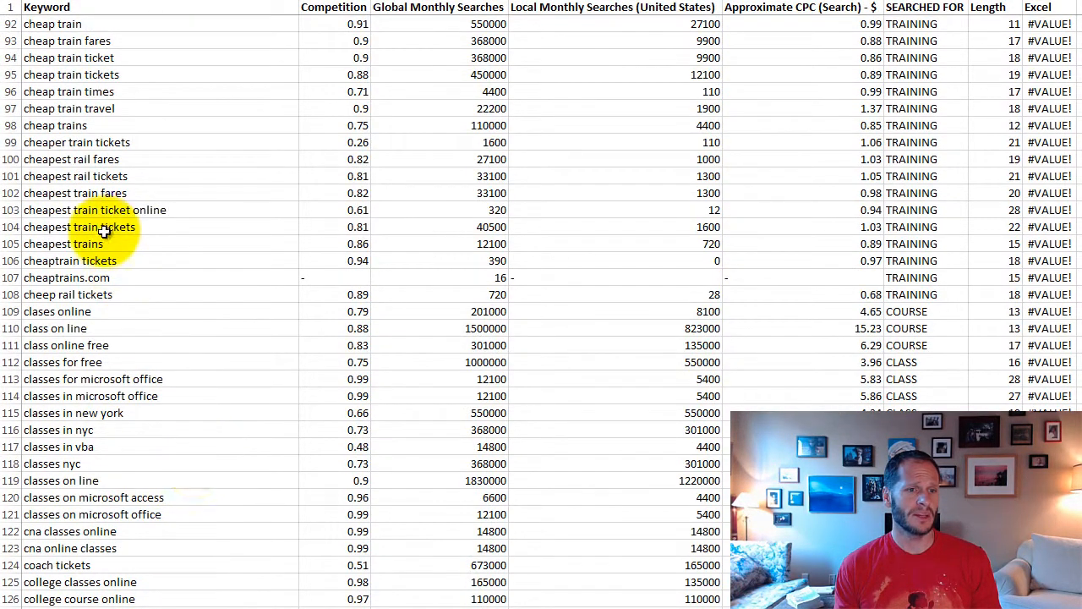
pyautogui.click(105, 228)
pyautogui.scroll(8, 173, 362)
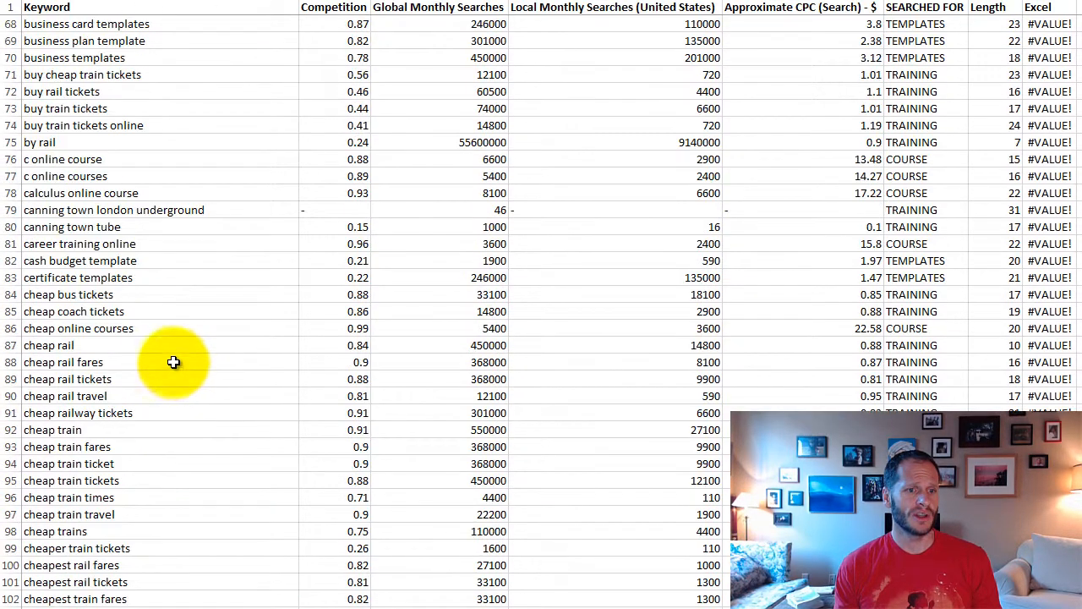
pyautogui.click(147, 311)
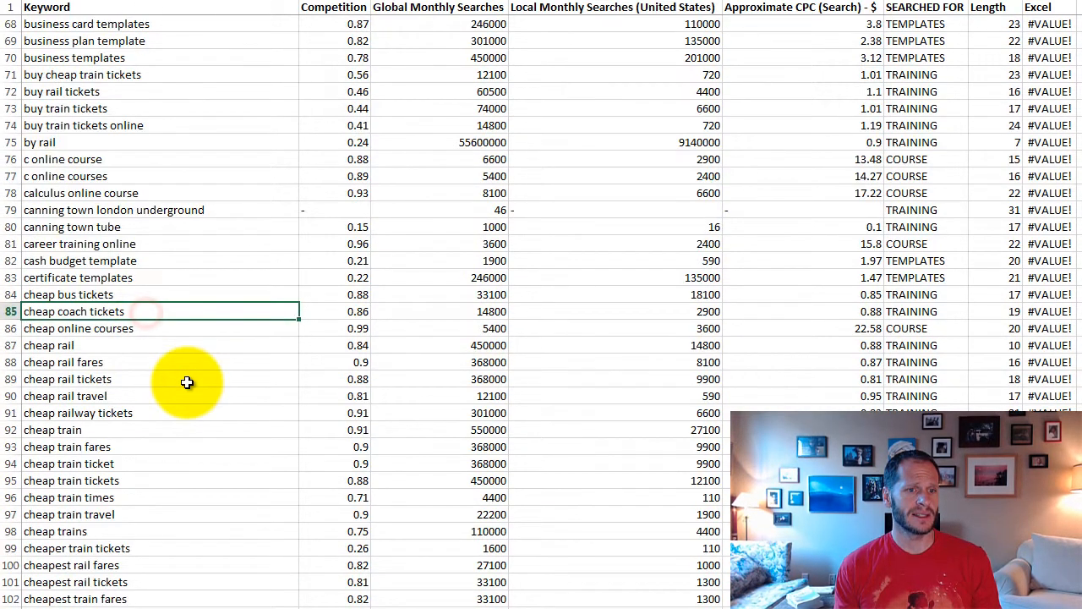
pyautogui.scroll(2, 187, 380)
pyautogui.click(135, 258)
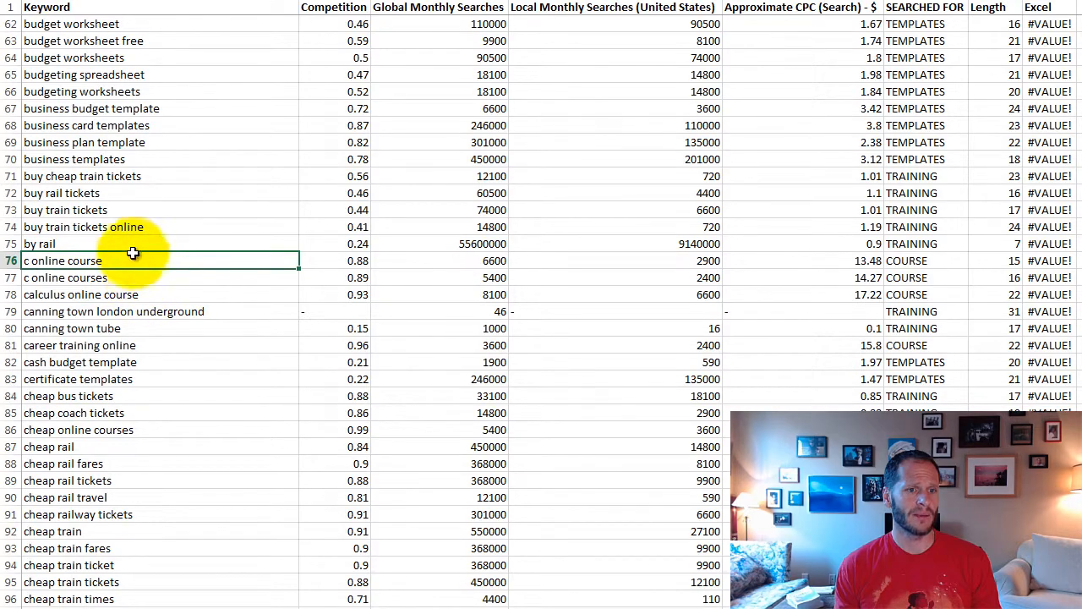
# Examine the #VALUE! keywords from the budget and train-ticket terms down to the Gatwick ones for their relevance to Excel.
pyautogui.click(122, 243)
pyautogui.click(127, 225)
pyautogui.click(142, 93)
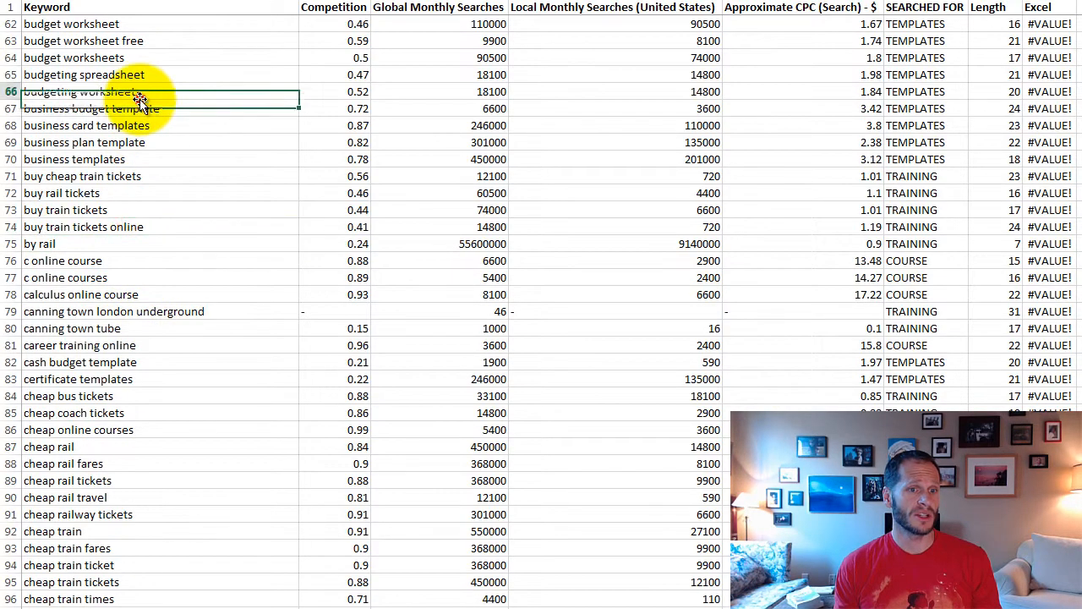
pyautogui.scroll(-18, 206, 440)
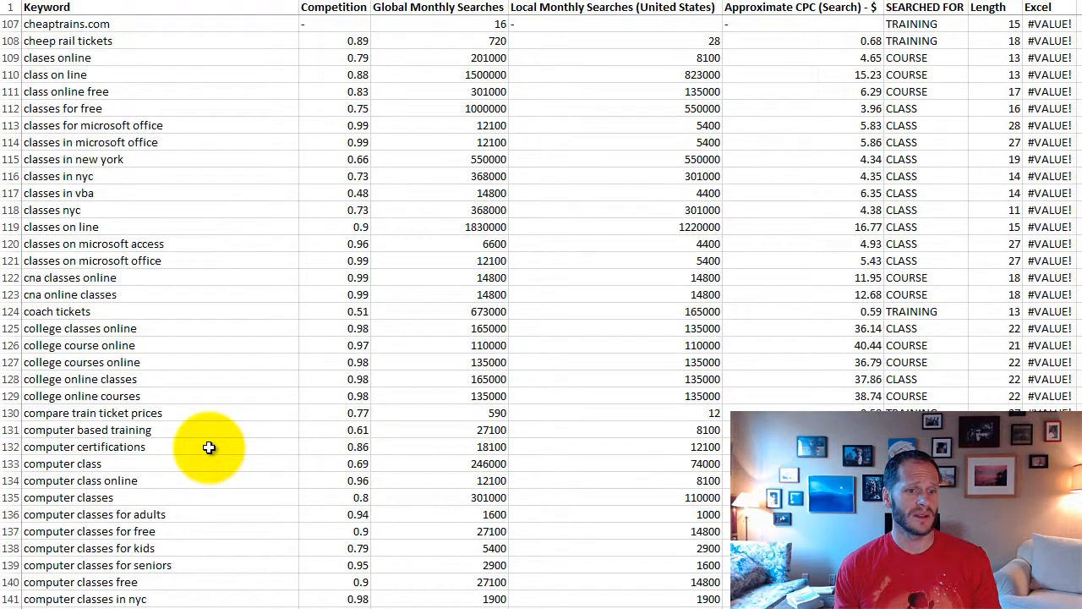
pyautogui.scroll(-20, 209, 447)
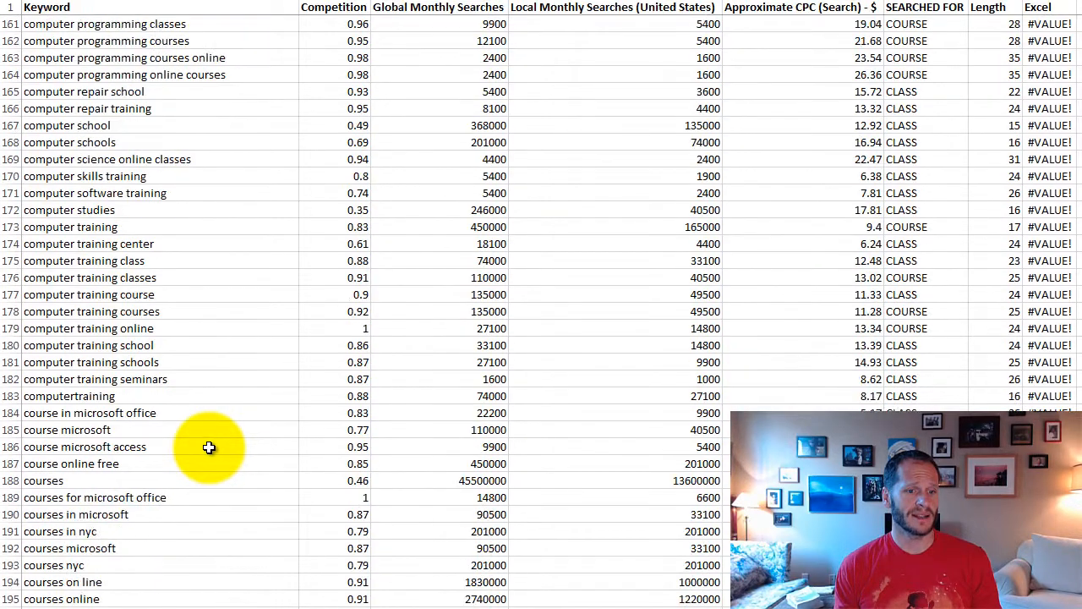
pyautogui.scroll(-5, 209, 447)
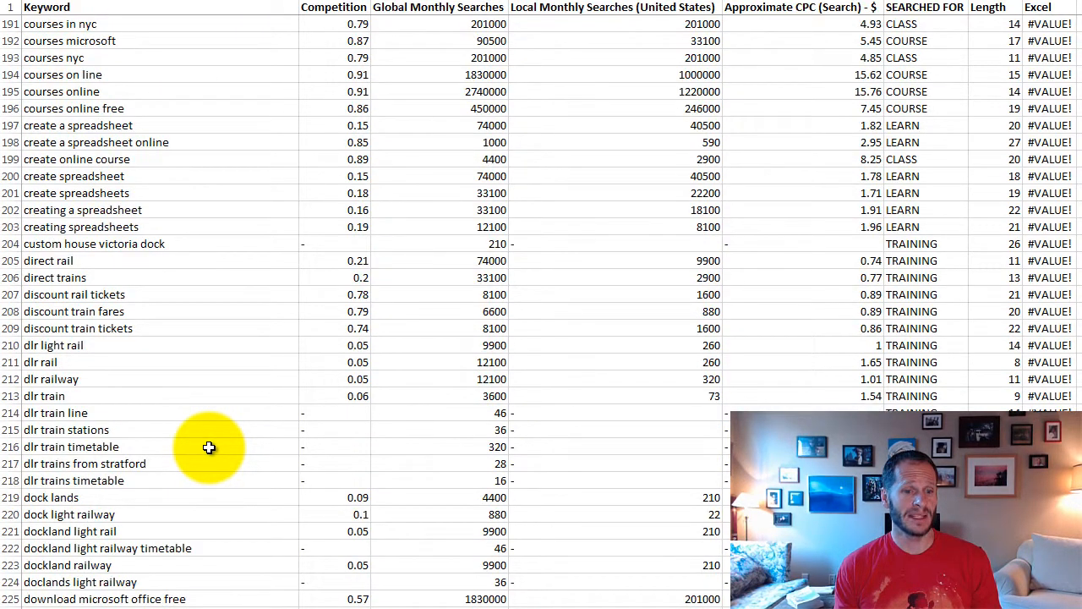
pyautogui.click(114, 479)
pyautogui.click(148, 500)
pyautogui.scroll(-6, 152, 499)
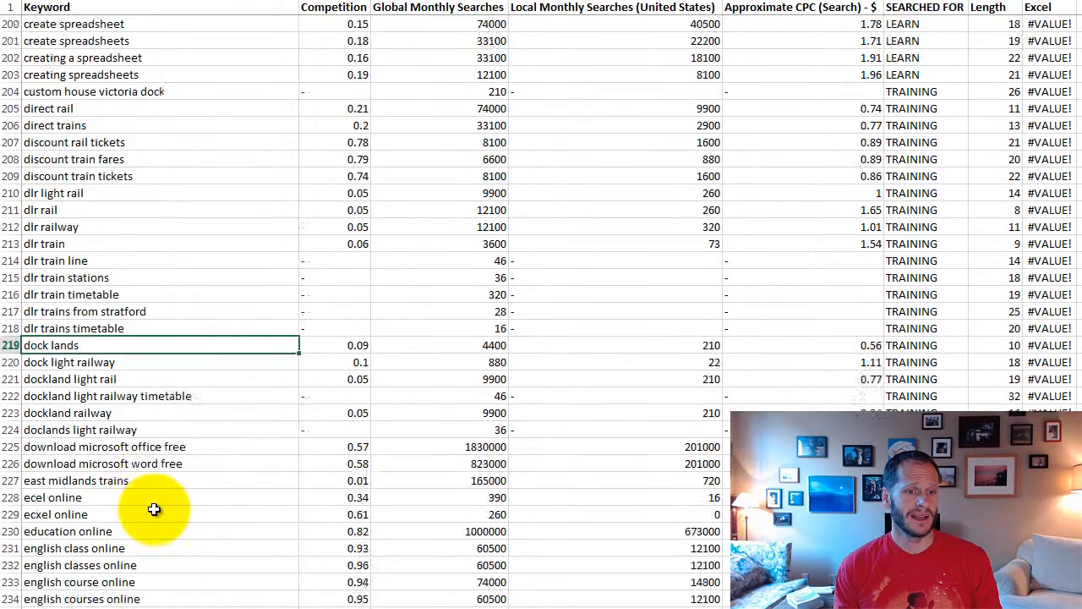
pyautogui.click(148, 481)
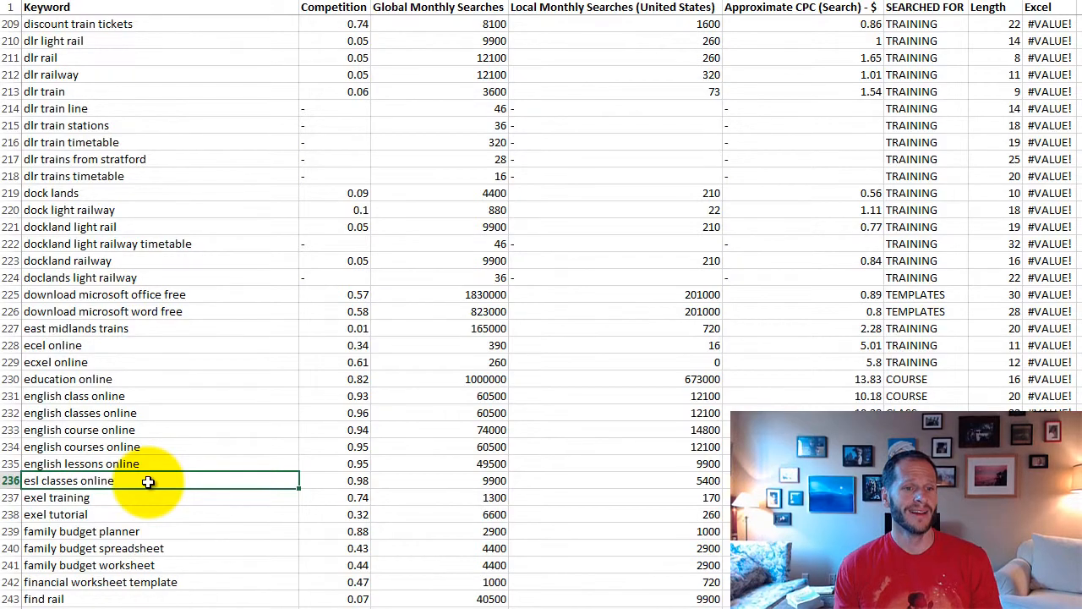
pyautogui.scroll(-10, 148, 482)
pyautogui.scroll(-20, 150, 483)
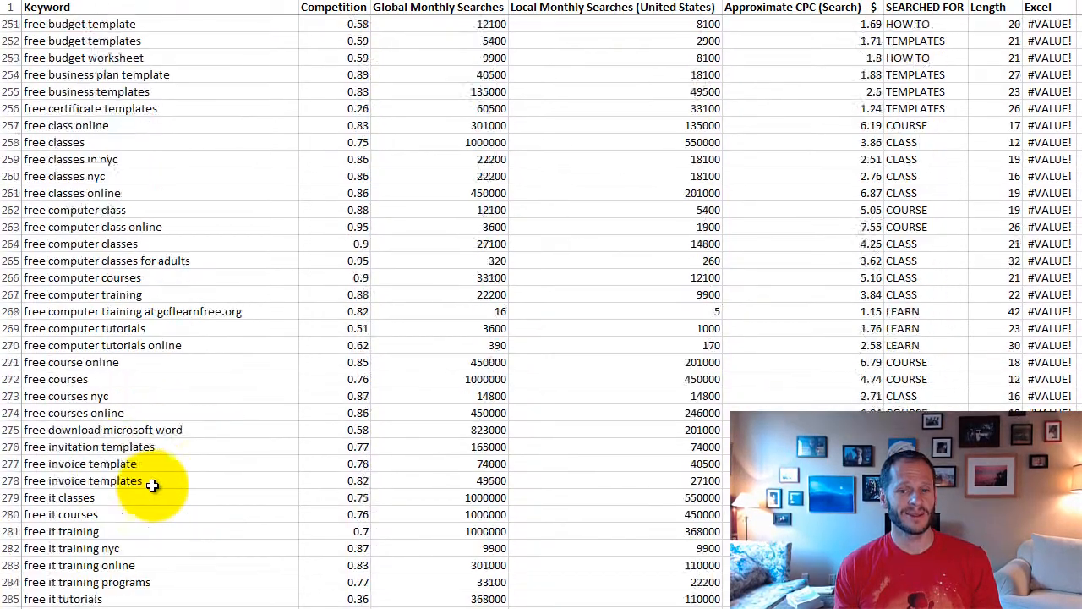
pyautogui.scroll(-6, 152, 487)
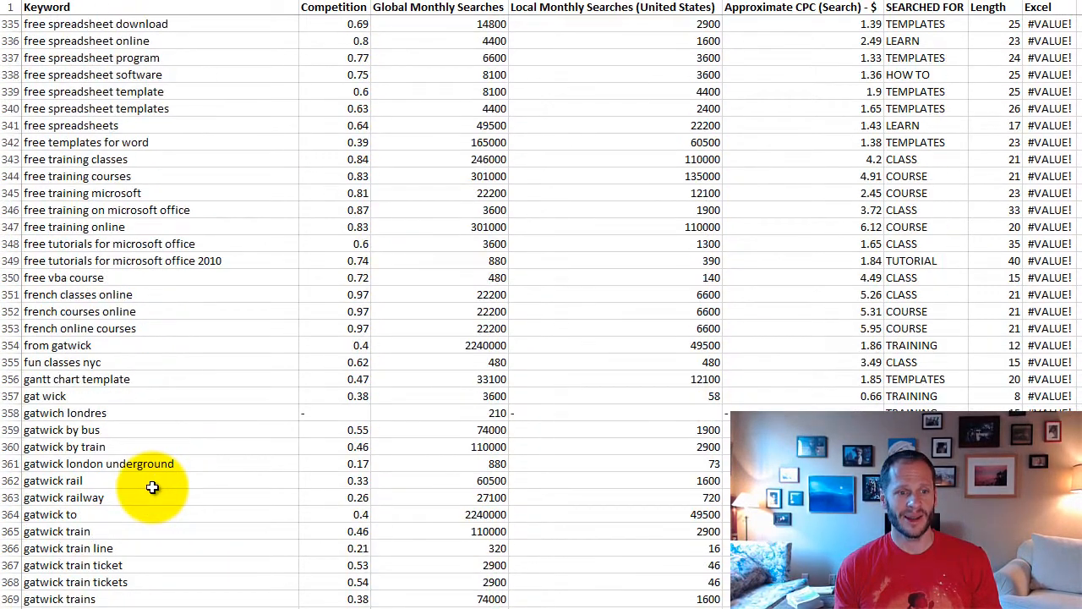
# Go through the rest of the keyword list to find where the #VALUE! rows end and the numeric Excel values begin.
pyautogui.press('pagedown')
pyautogui.press('pagedown')
pyautogui.press('pagedown')
pyautogui.press('pagedown')
pyautogui.press('pagedown')
pyautogui.press('pagedown')
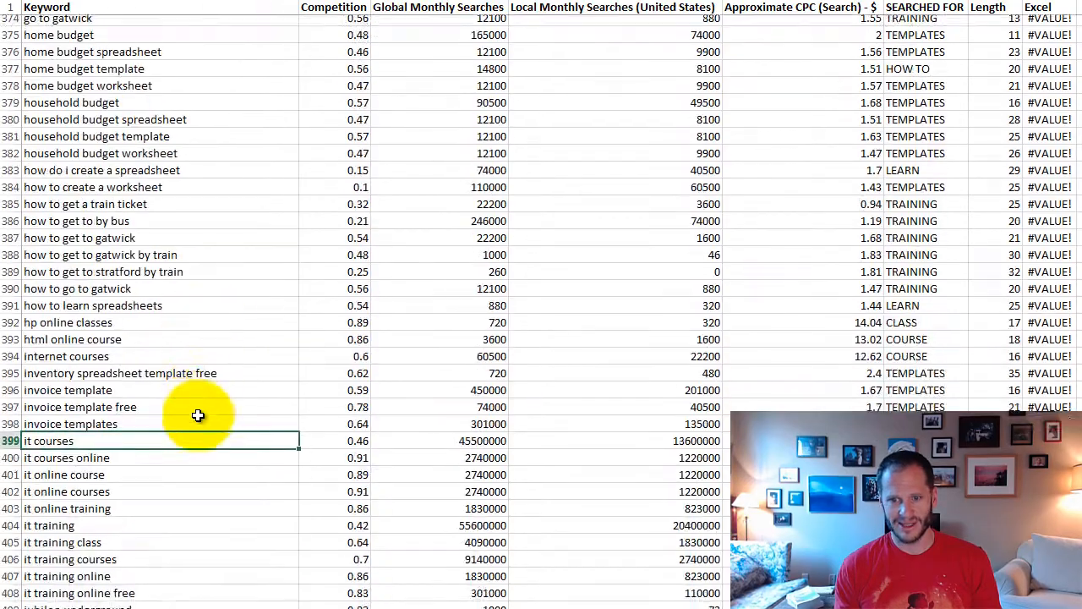
pyautogui.press('pagedown')
pyautogui.press('pagedown')
pyautogui.press('pagedown')
pyautogui.press('pagedown')
pyautogui.press('pagedown')
pyautogui.press('pagedown')
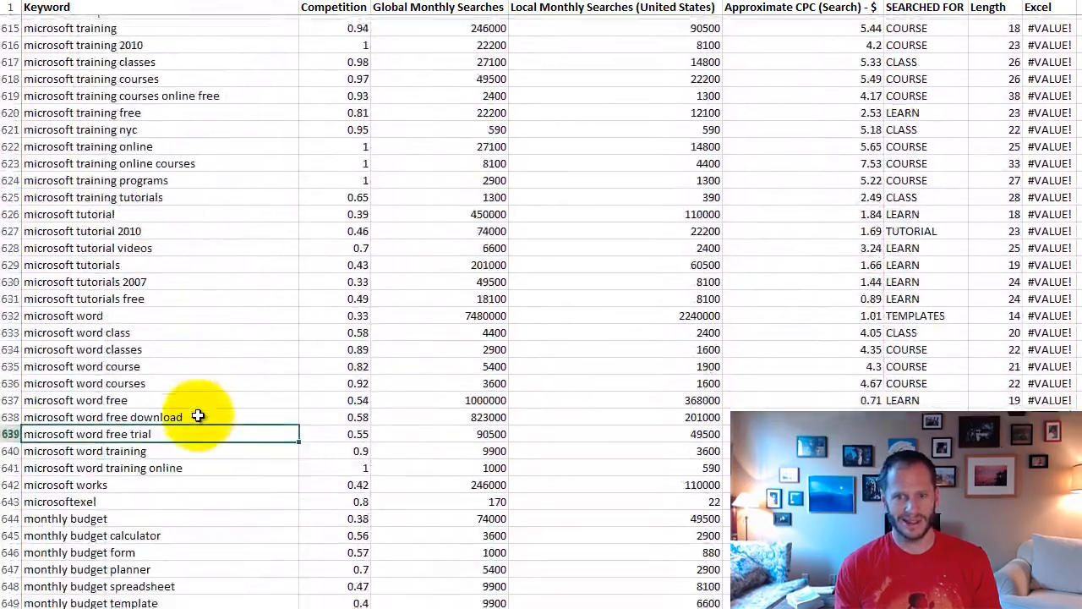
pyautogui.press('pagedown')
pyautogui.press('pagedown')
pyautogui.press('pagedown')
pyautogui.press('pagedown')
pyautogui.press('pagedown')
pyautogui.press('pagedown')
pyautogui.press('pagedown')
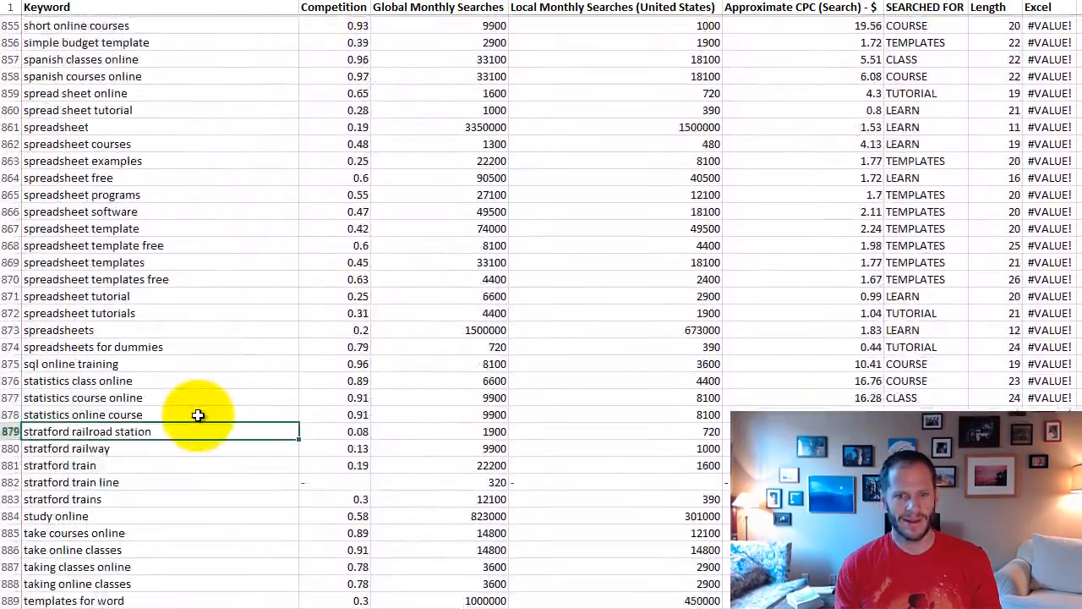
pyautogui.press('pagedown')
pyautogui.press('pagedown')
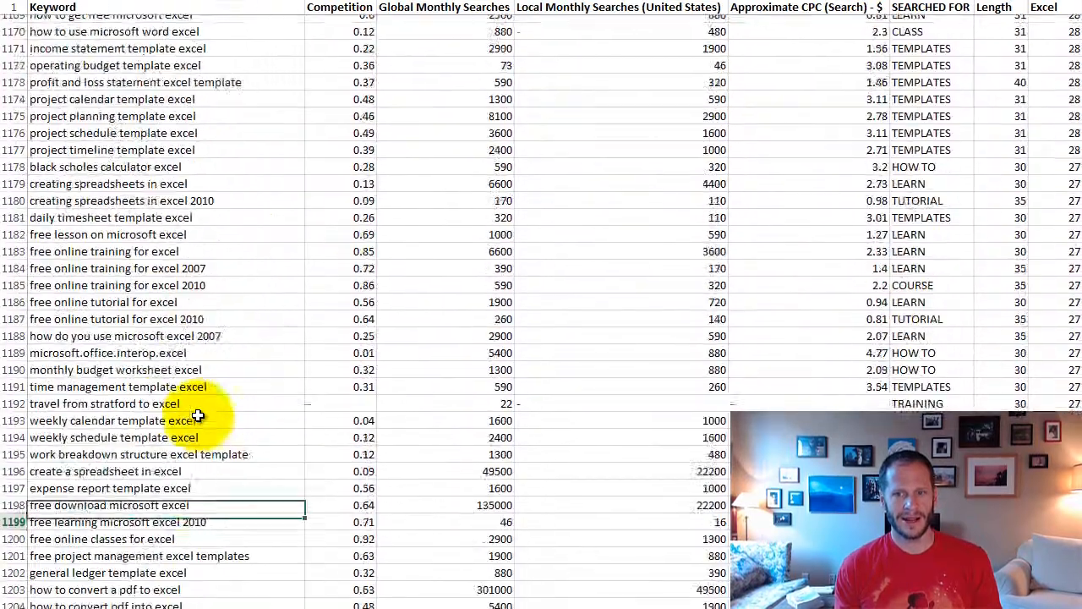
# Delete all the #VALUE! keyword rows, from row 1129 up to row 2, keeping the header row.
pyautogui.press('pageup')
pyautogui.press('pageup')
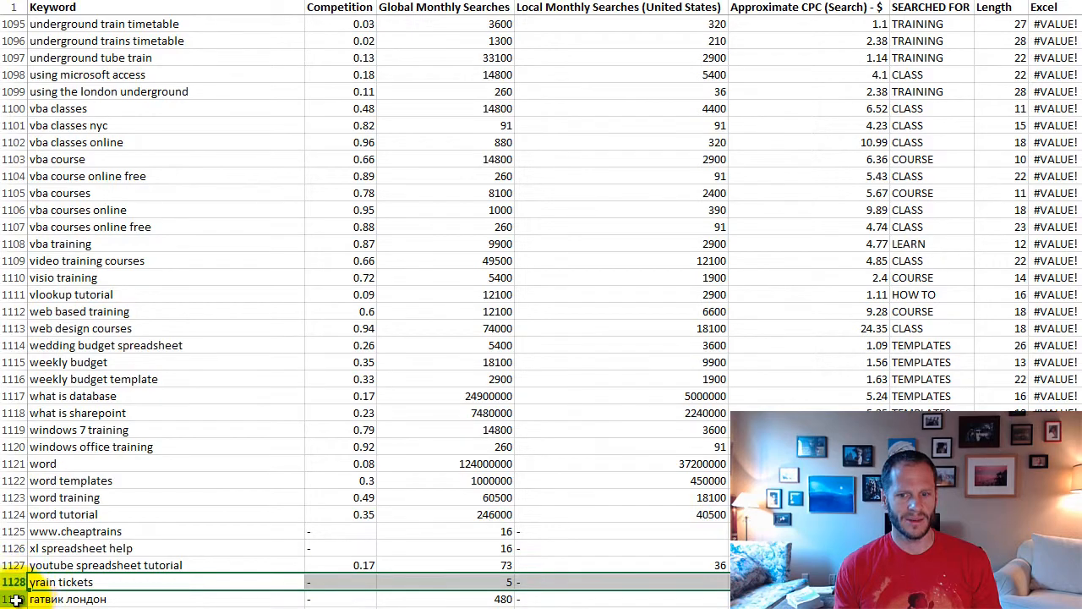
pyautogui.moveTo(14, 387); pyautogui.dragTo(17, 2)
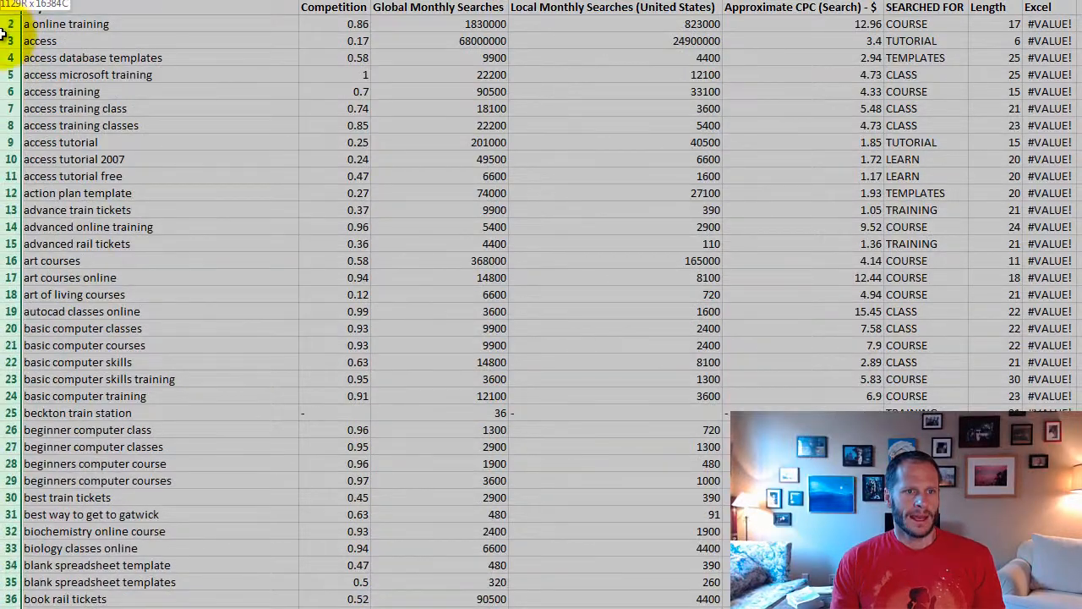
pyautogui.rightClick(110, 75)
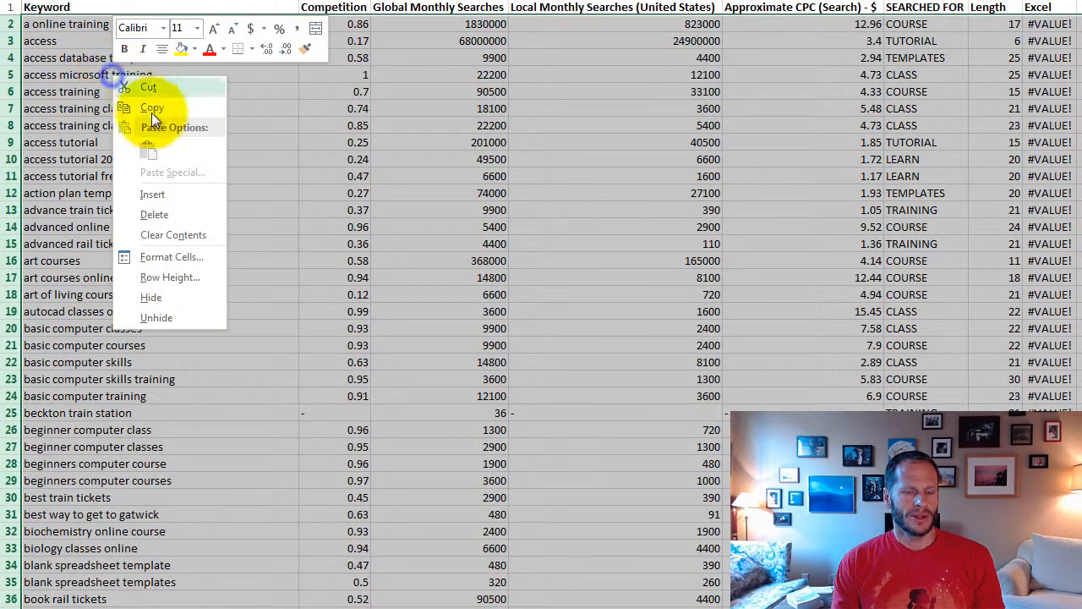
pyautogui.click(176, 214)
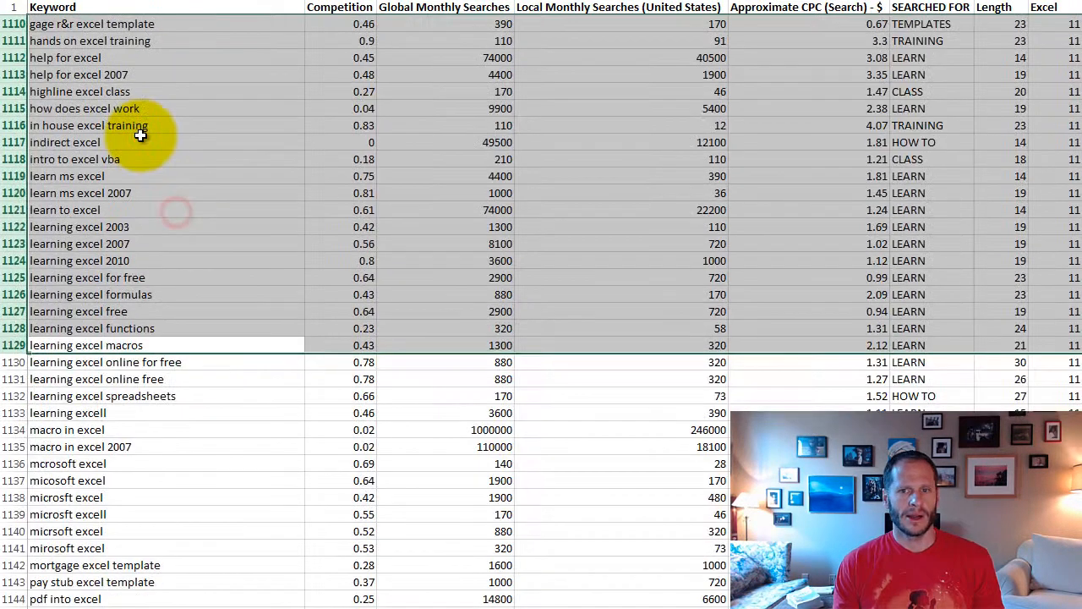
# Inspect the remaining keywords down to the end of the list and return to cell A1.
pyautogui.click(145, 133)
pyautogui.click(206, 109)
pyautogui.click(668, 125)
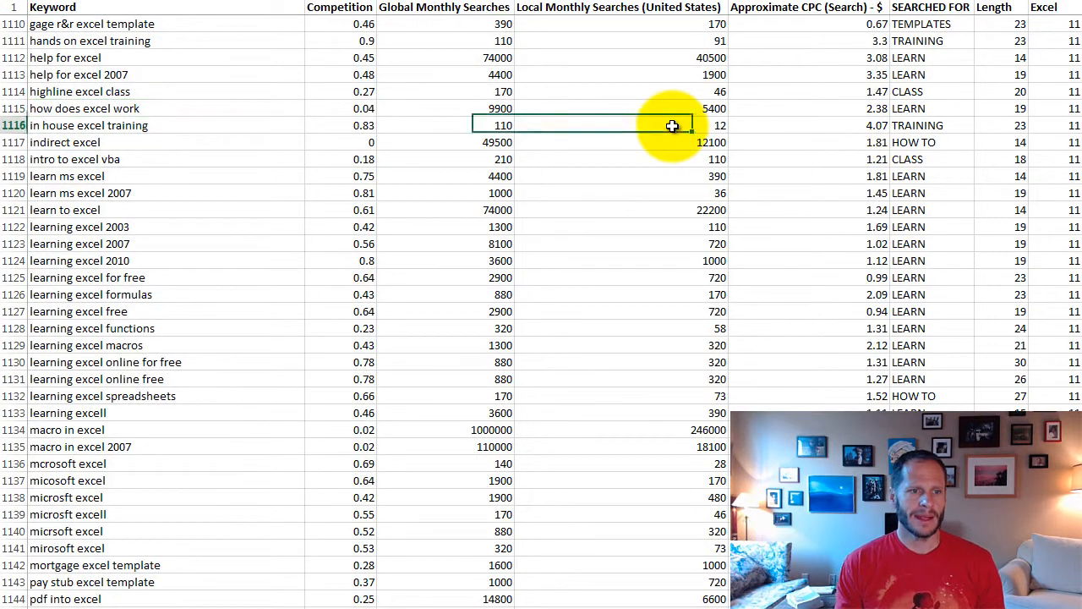
pyautogui.click(227, 123)
pyautogui.hotkey('ctrl', 'Down')
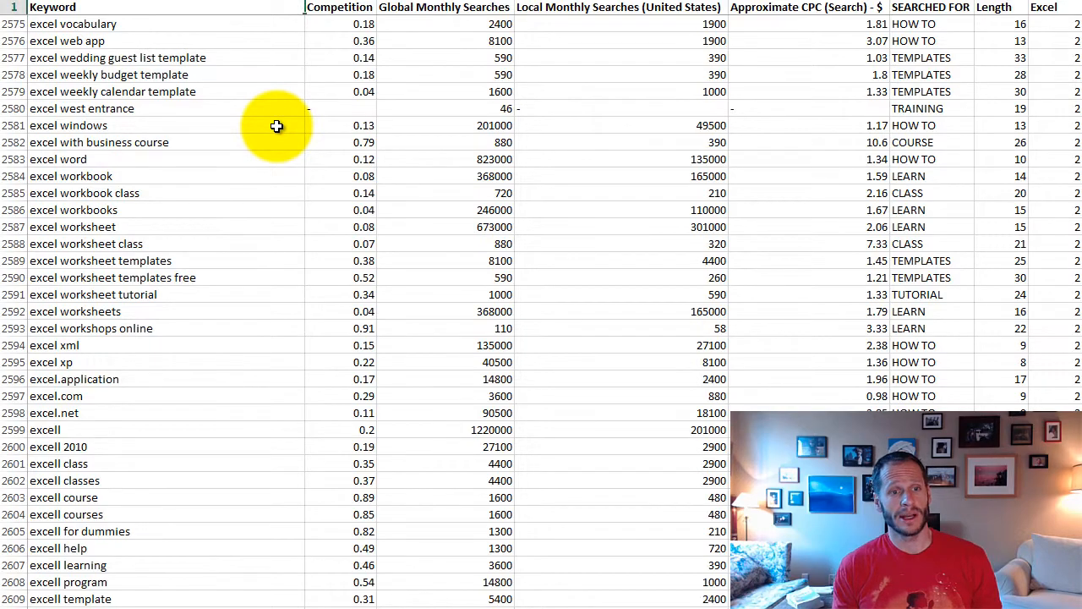
pyautogui.hotkey('ctrl', 'Home')
pyautogui.press('Up')
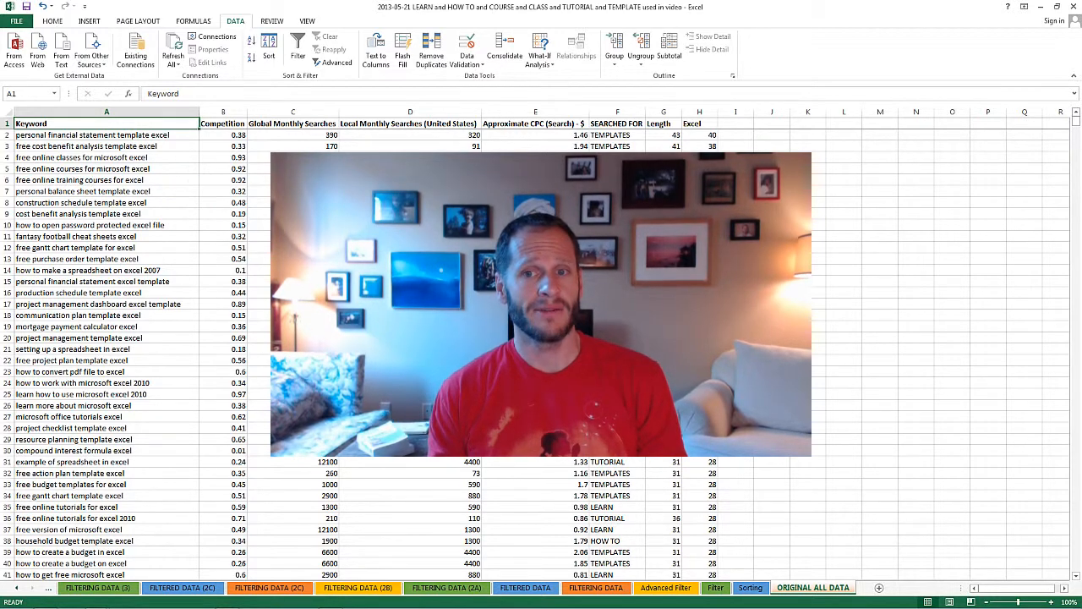
# Check the FIND formula in H2, view the Advanced Filter sheet and return to the ORIGINAL ALL DATA sheet.
pyautogui.click(700, 136)
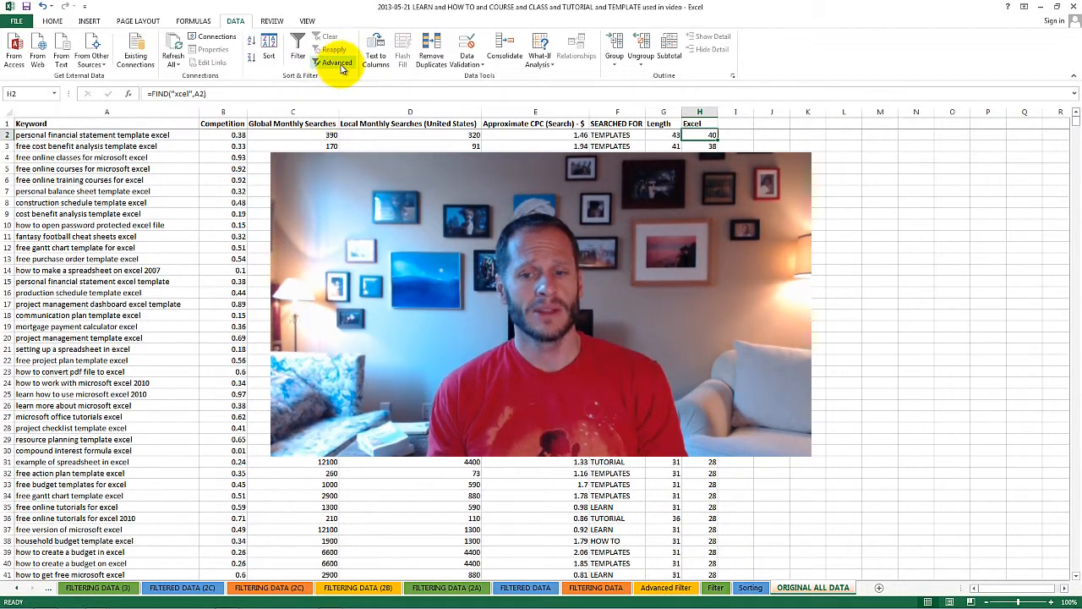
pyautogui.click(661, 587)
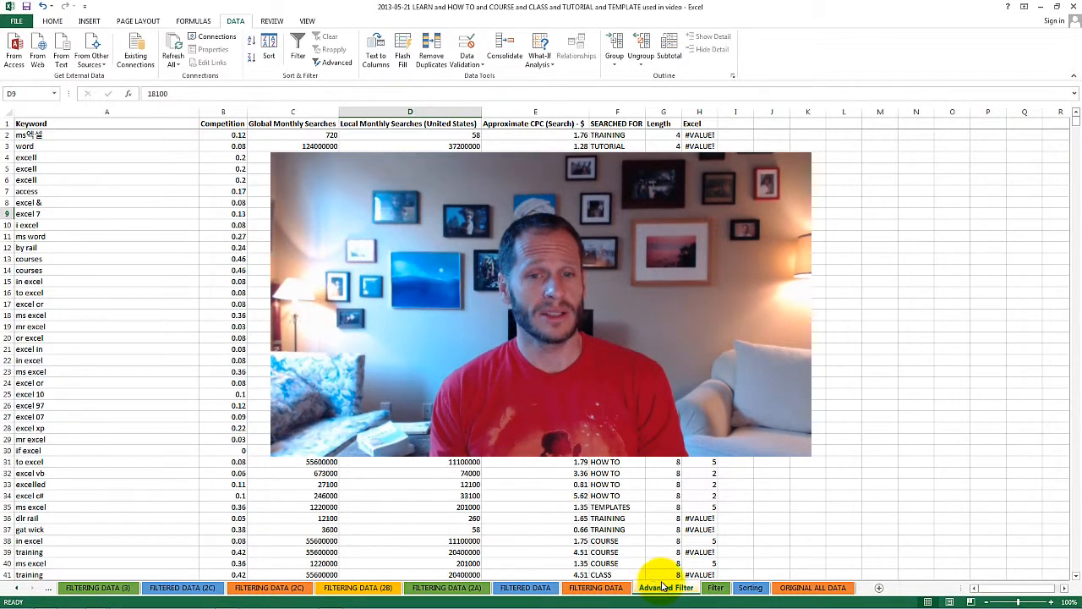
pyautogui.click(818, 595)
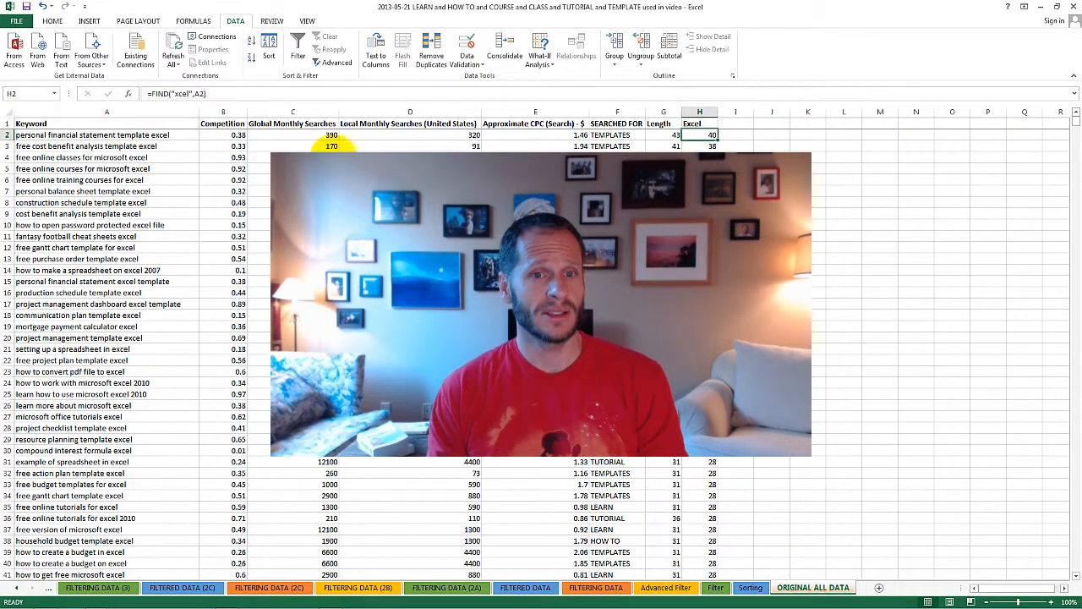
# Look over the Global Monthly Searches and Approximate CPC columns in the first rows of the cleaned data.
pyautogui.click(328, 142)
pyautogui.click(326, 191)
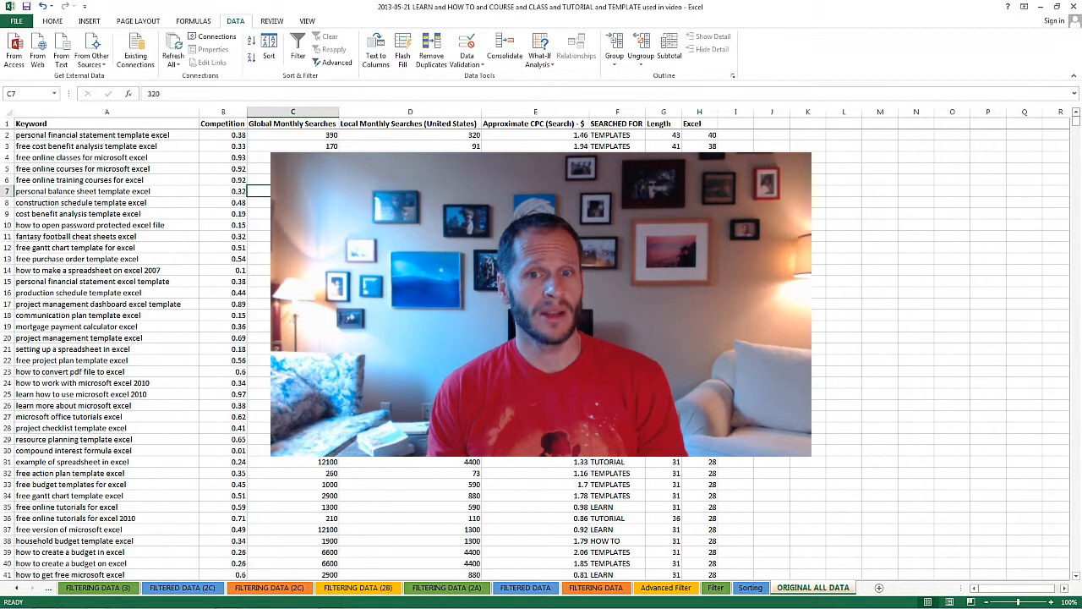
pyautogui.click(568, 157)
pyautogui.click(567, 202)
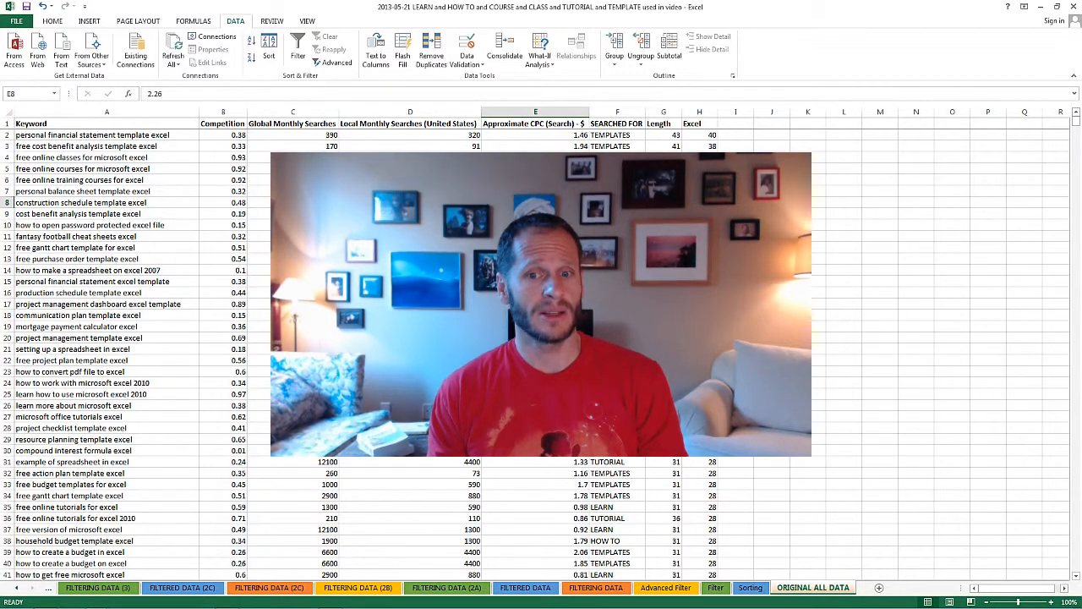
pyautogui.click(565, 214)
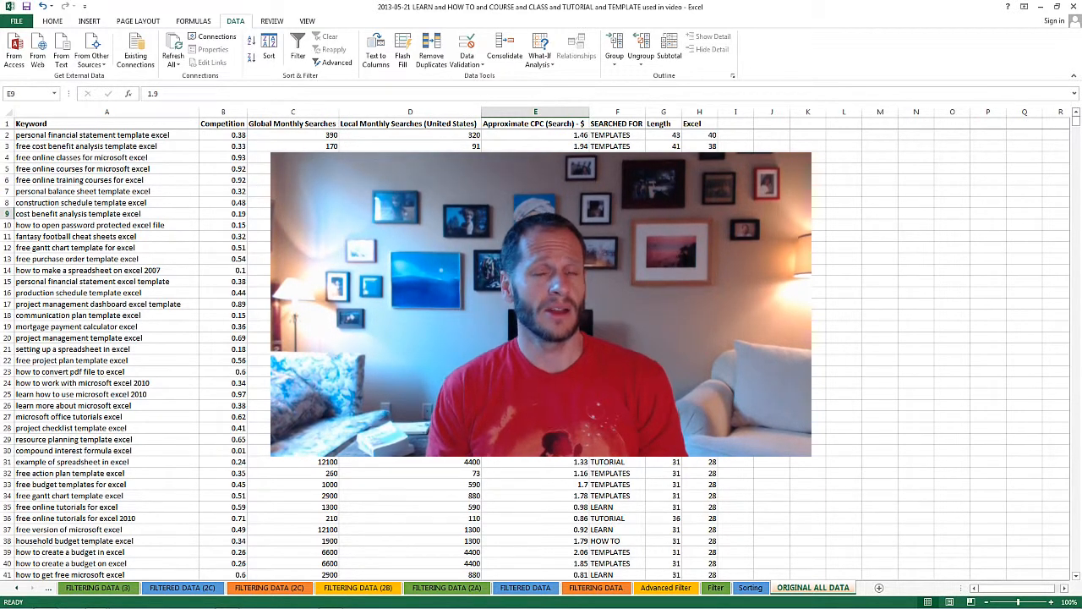